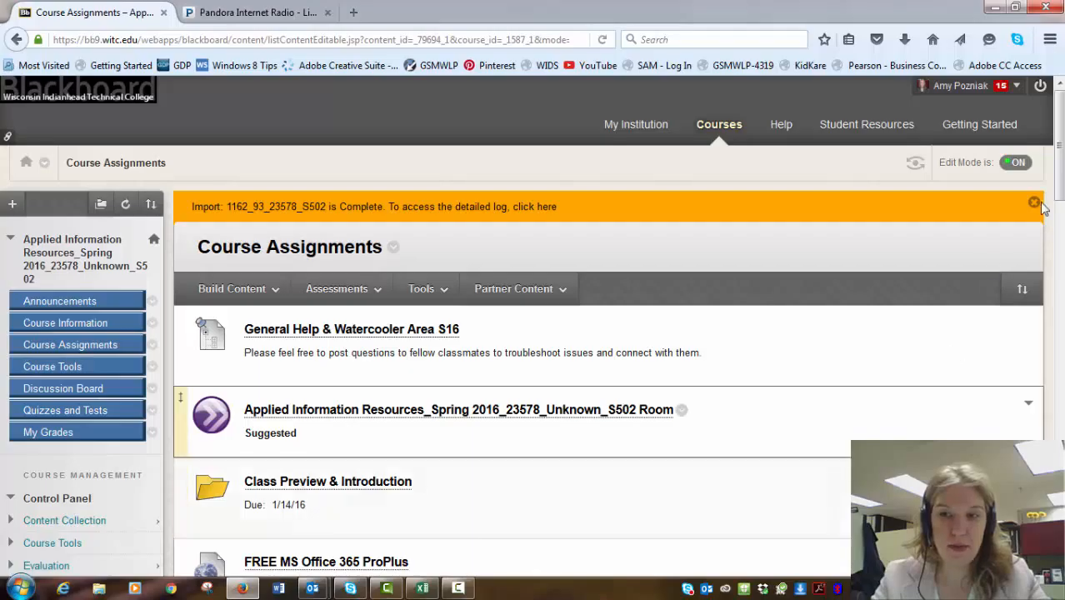
# Look into the Mobile, Tablet & Technology Exploration folder, then open the Excel Ch 1 - Create Workbooks with Excel 2013 folder
pyautogui.moveTo(1061, 154); pyautogui.dragTo(1061, 400)
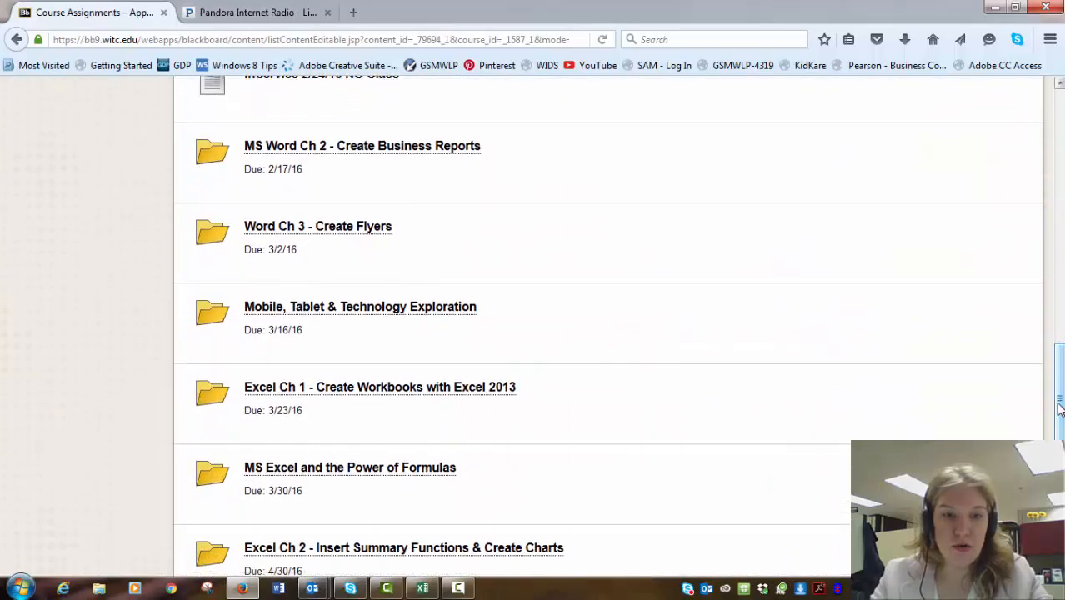
pyautogui.click(401, 315)
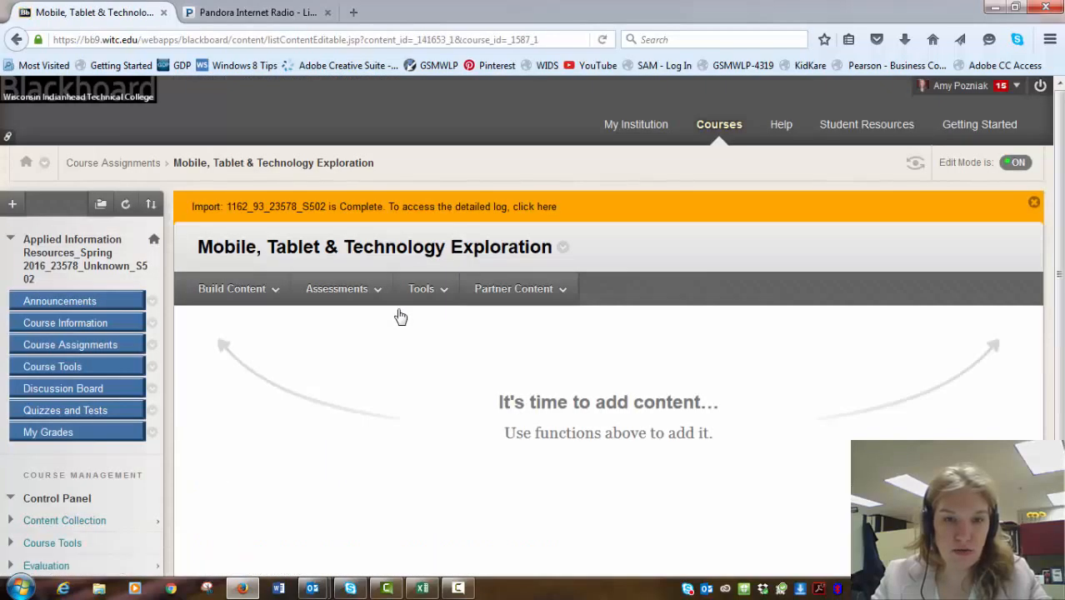
pyautogui.click(16, 39)
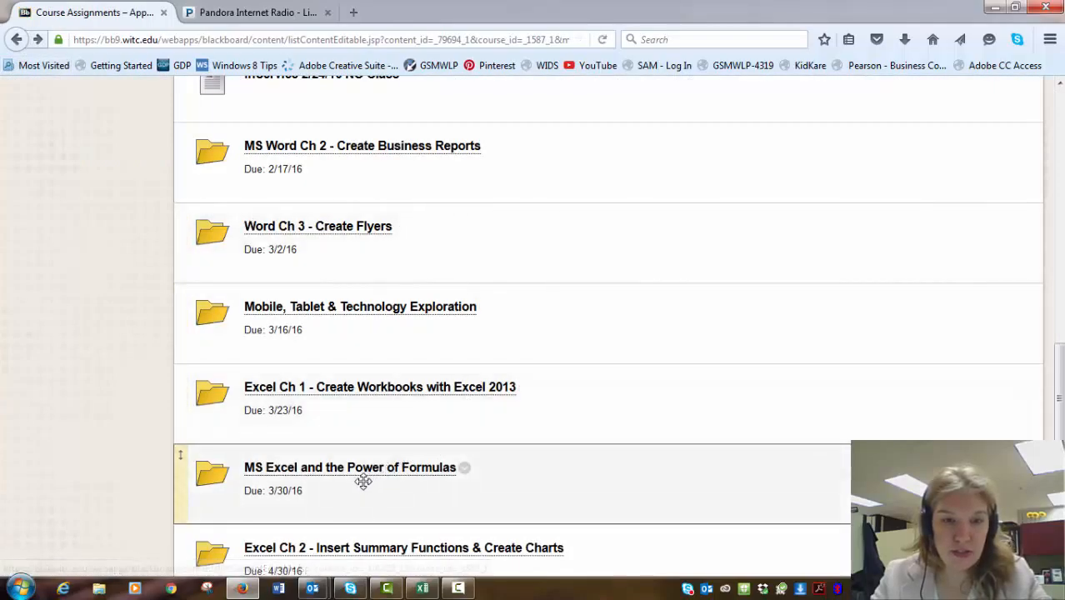
pyautogui.click(400, 394)
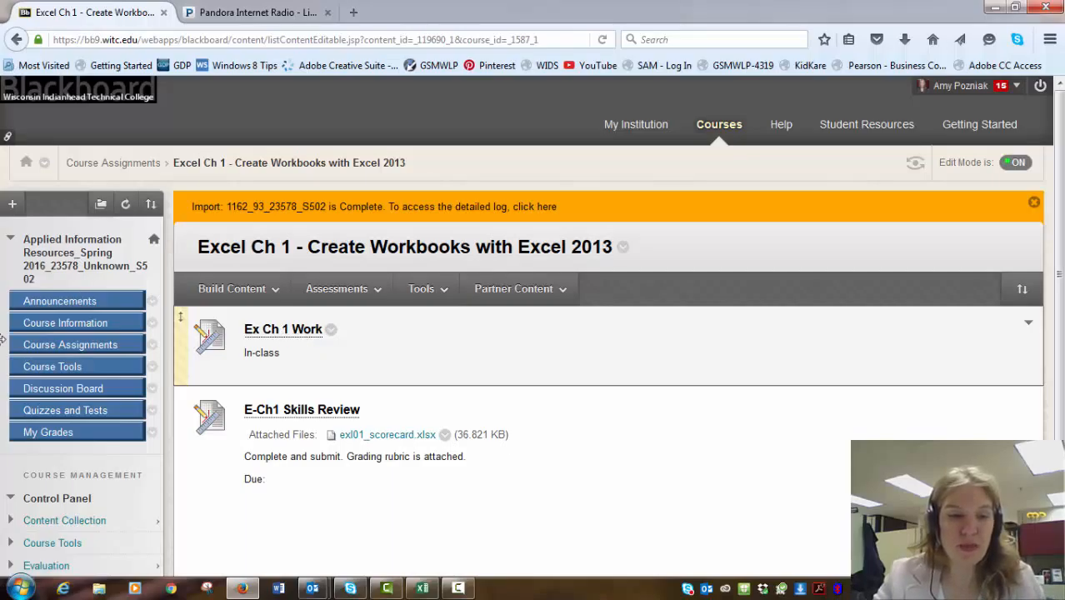
# Search the computer's programs for Excel and switch to the blank Excel workbook
pyautogui.click(18, 590)
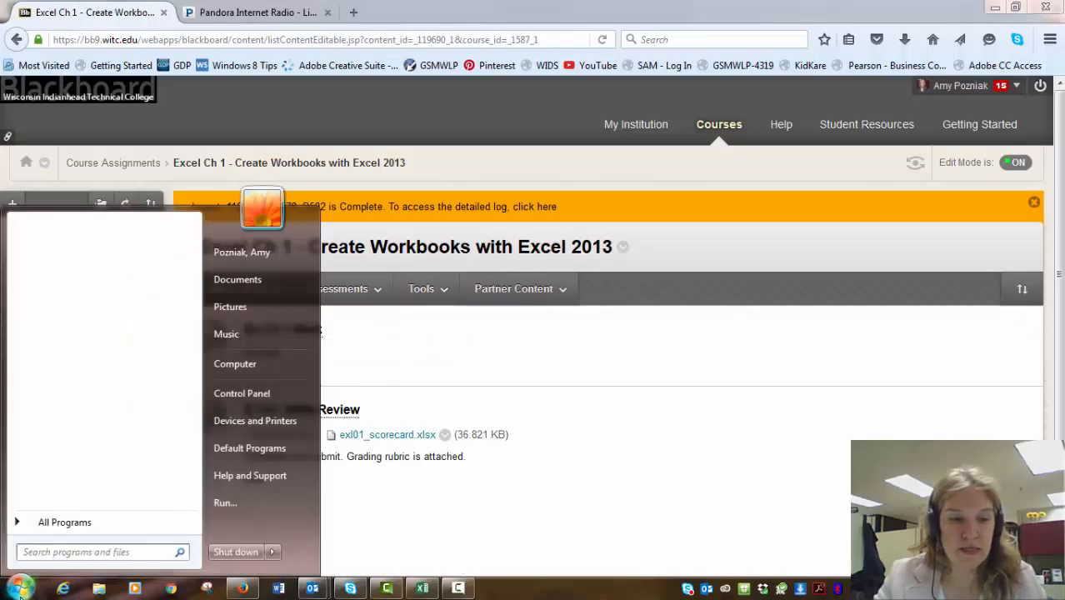
pyautogui.write('exce')
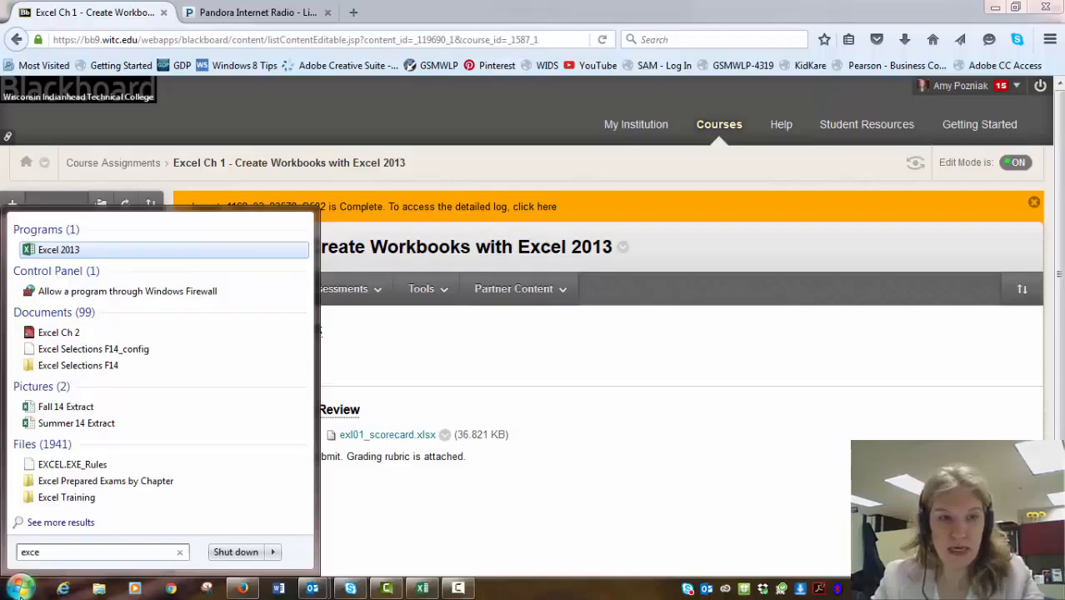
pyautogui.click(422, 589)
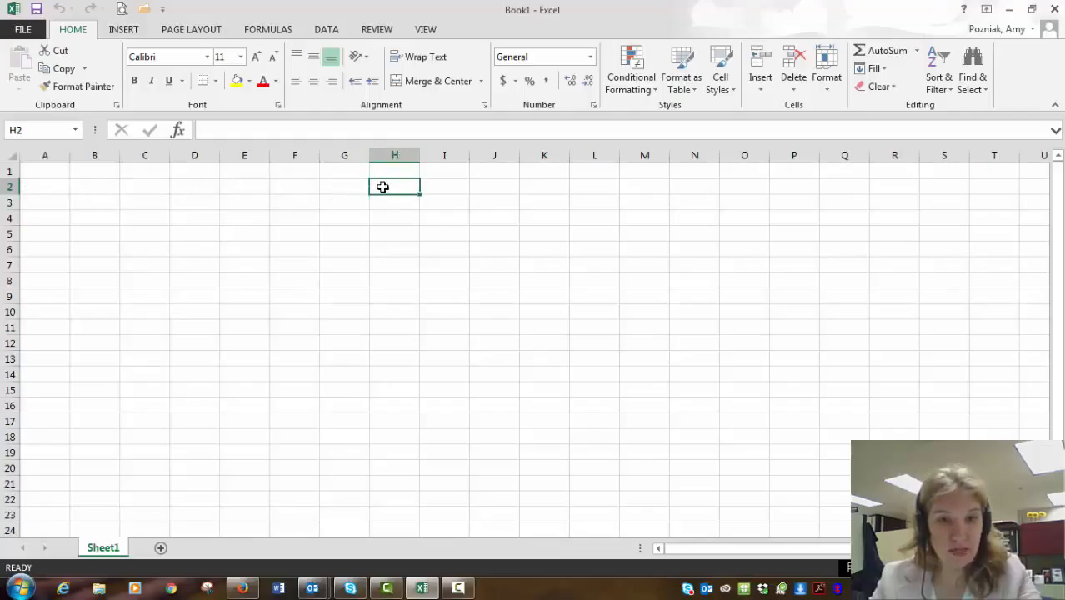
# Enter a first name in cell B3 and move the selection to cell C4
pyautogui.click(98, 201)
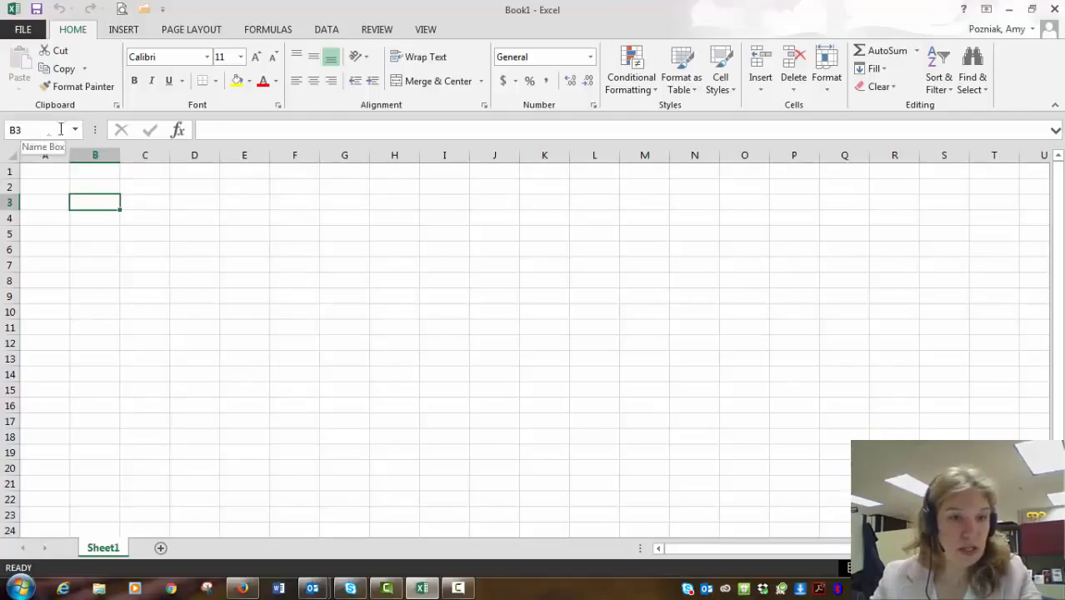
pyautogui.click(221, 131)
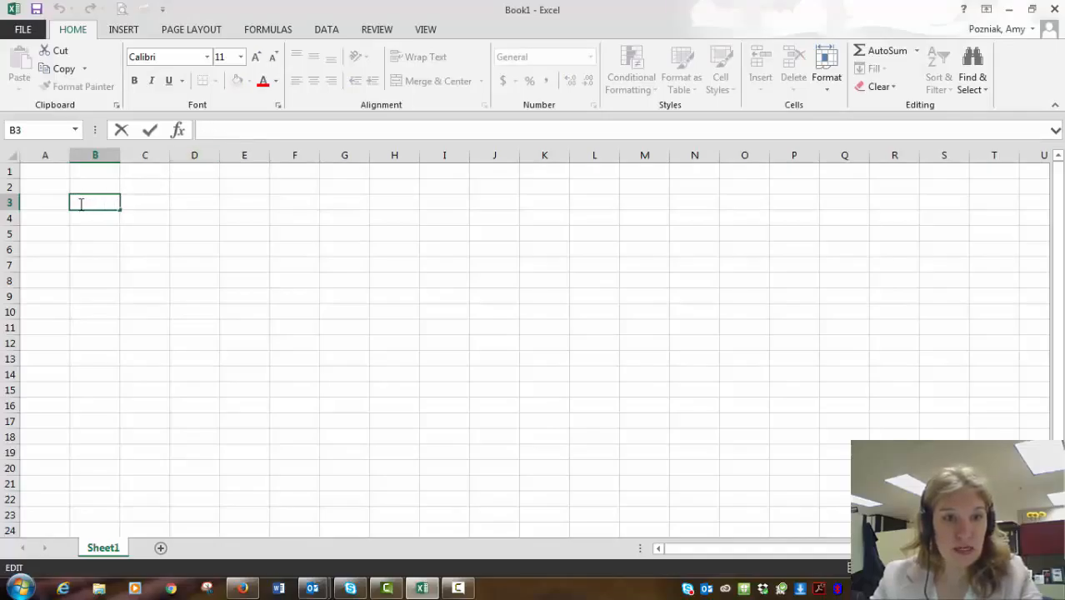
pyautogui.write('Amy')
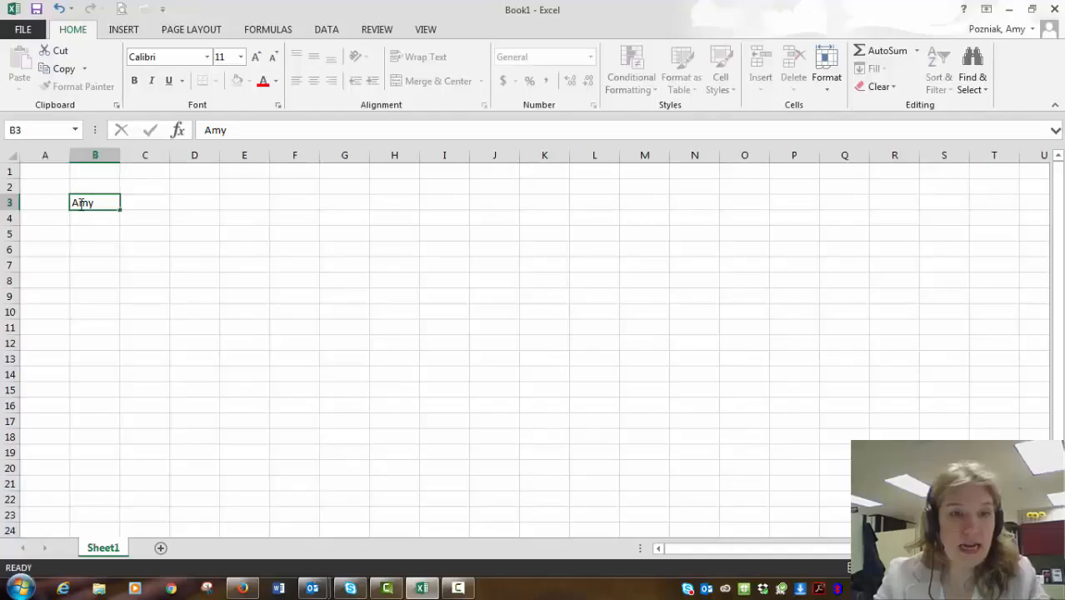
pyautogui.press('Tab')
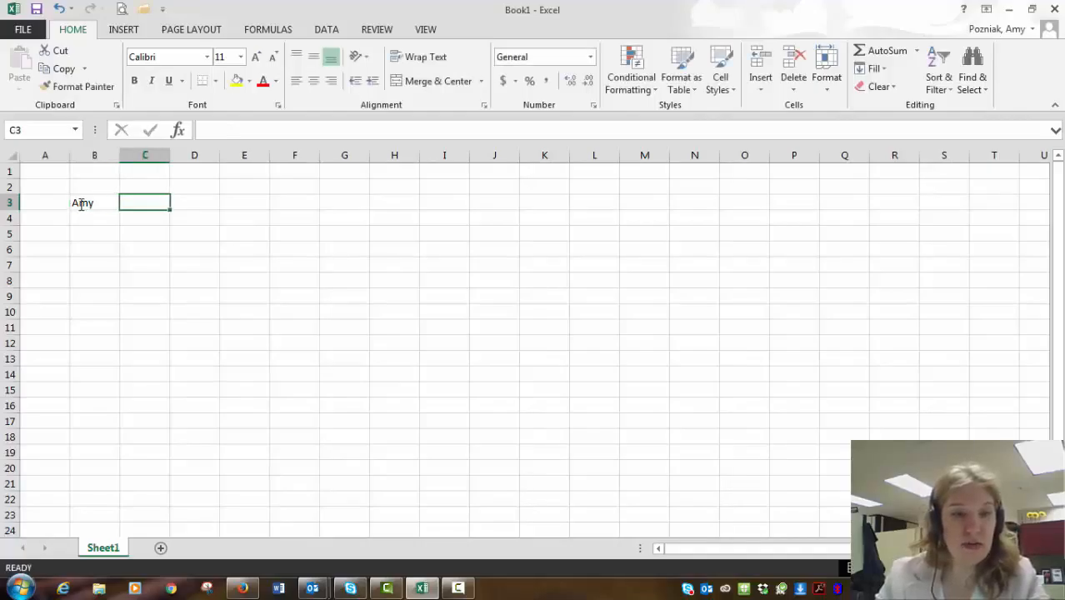
pyautogui.press('Down')
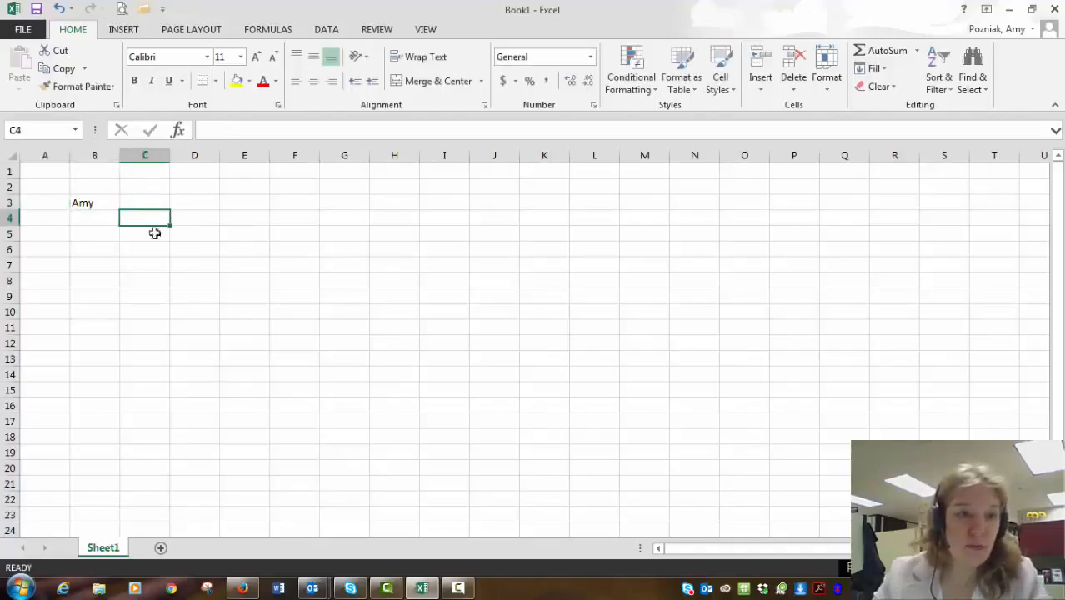
# Replace the entry in cell B3 with a misspelled first name, then correct its spelling and accept the entry
pyautogui.click(91, 202)
pyautogui.press('BackSpace')
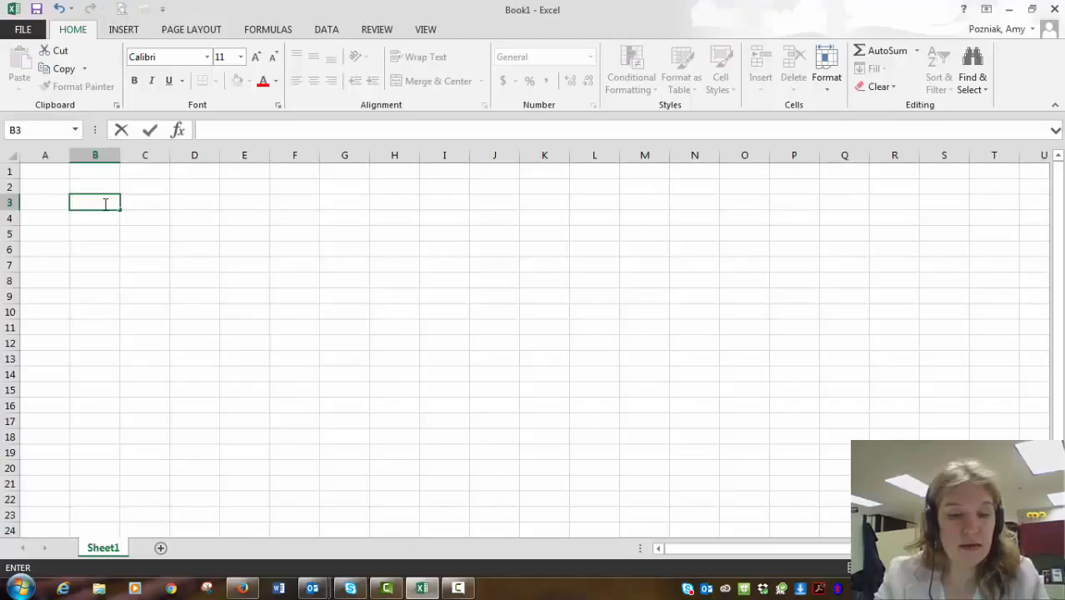
pyautogui.write('Amny')
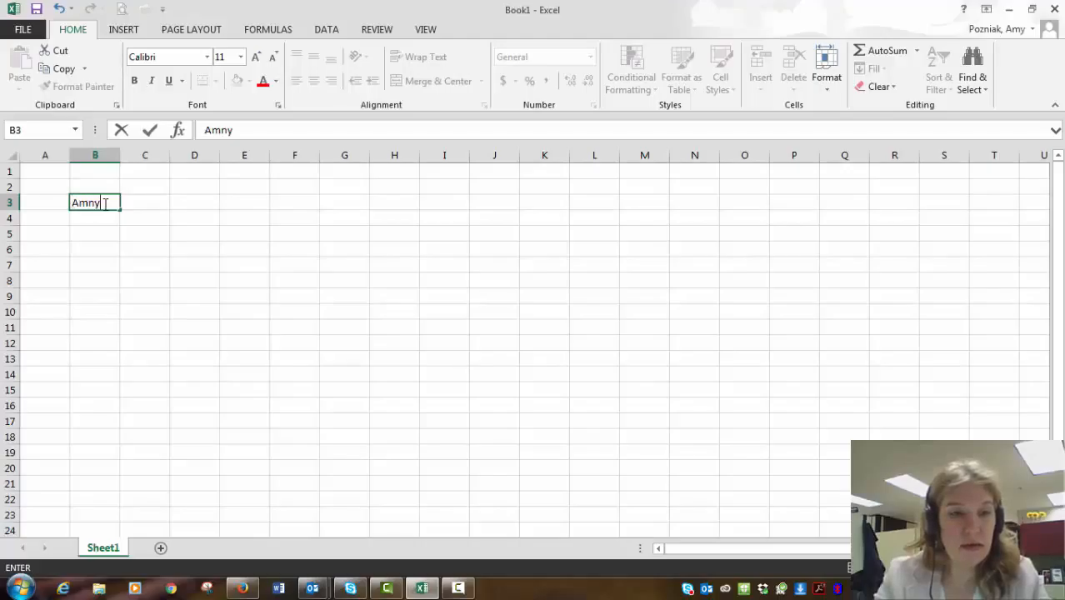
pyautogui.click(227, 130)
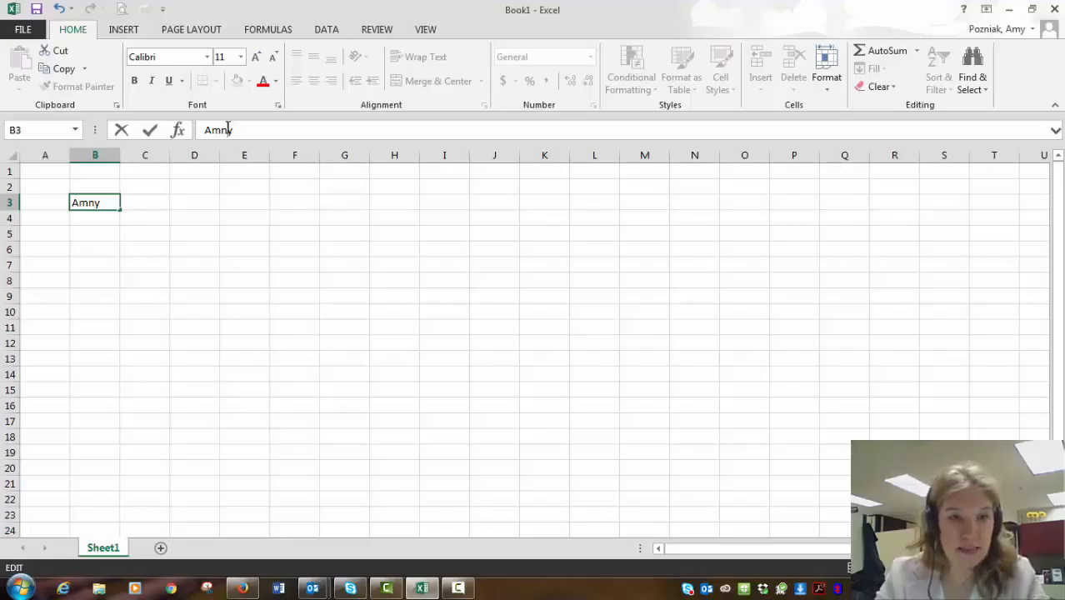
pyautogui.press('BackSpace')
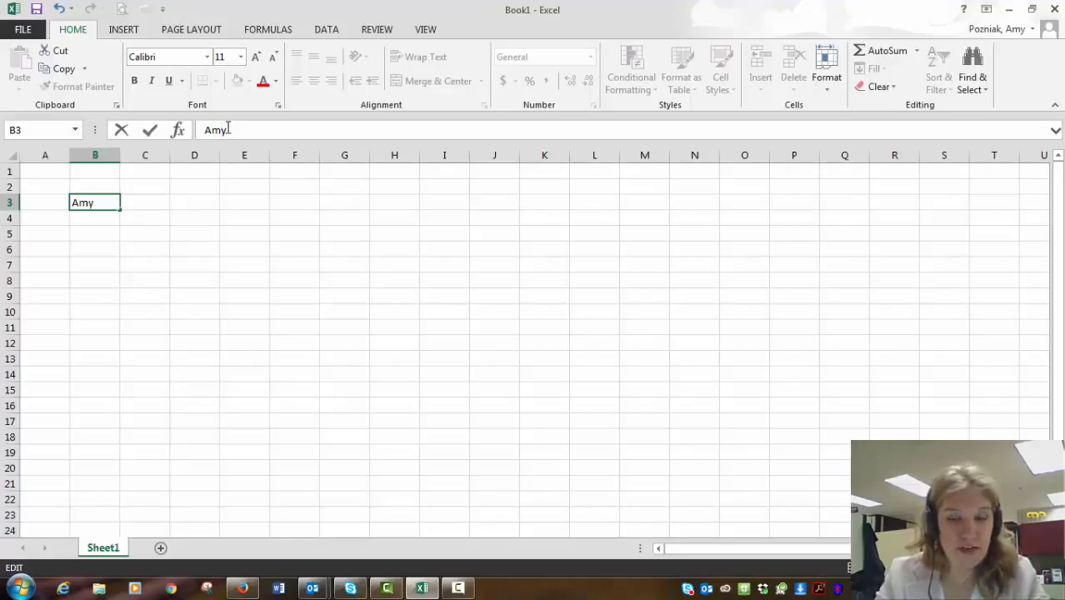
pyautogui.press('Return')
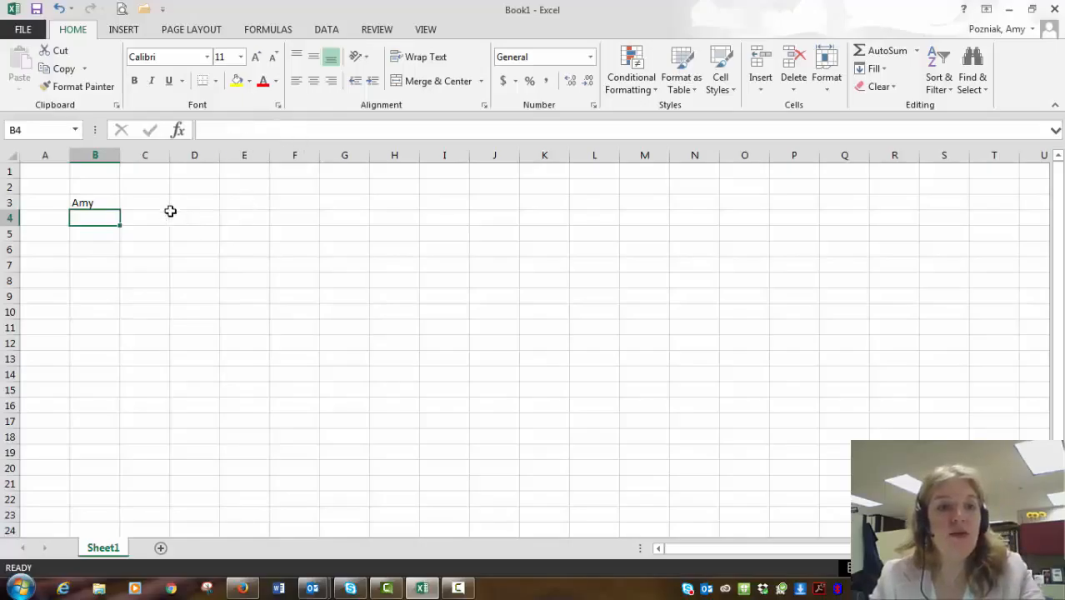
# Clear the first name from cell B3
pyautogui.click(102, 204)
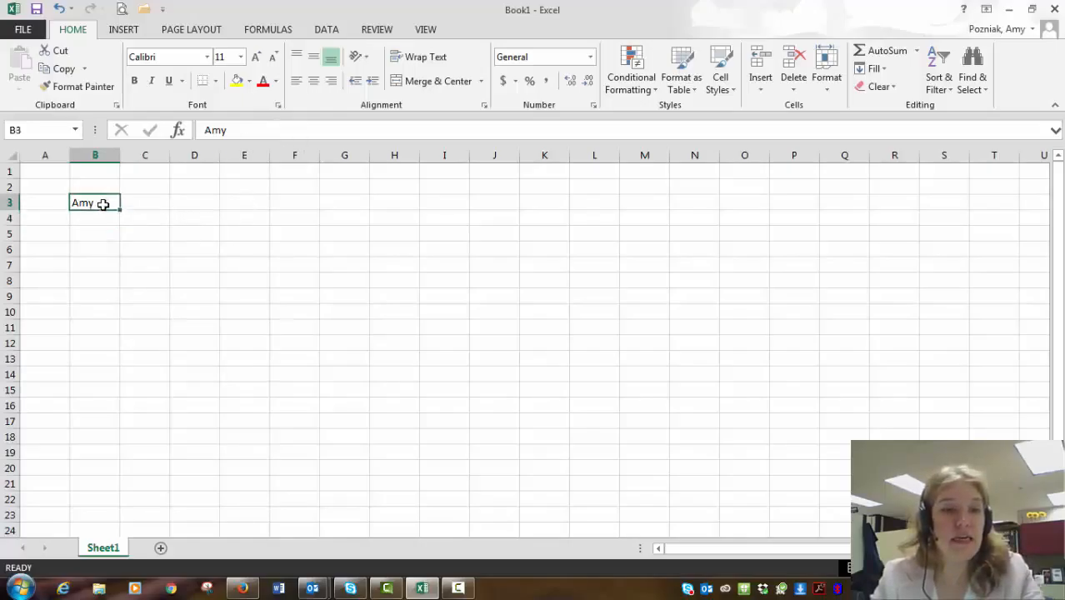
pyautogui.press('BackSpace')
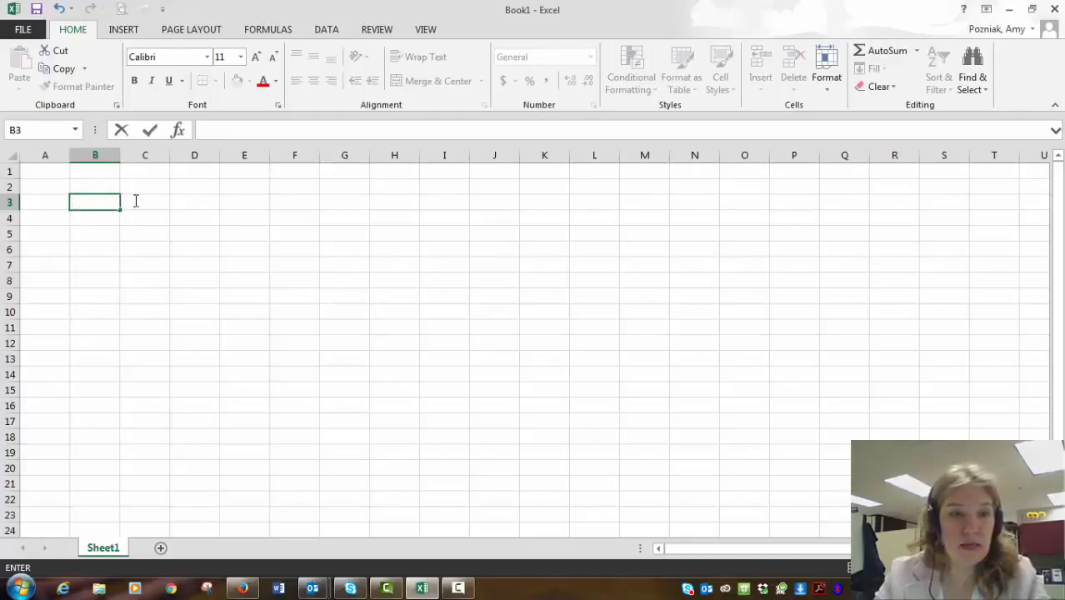
pyautogui.press('F2')
# Select the cell range C3:D5, then select the single cells B3, D4, A2 and A1 in turn
pyautogui.moveTo(140, 200); pyautogui.dragTo(200, 228)
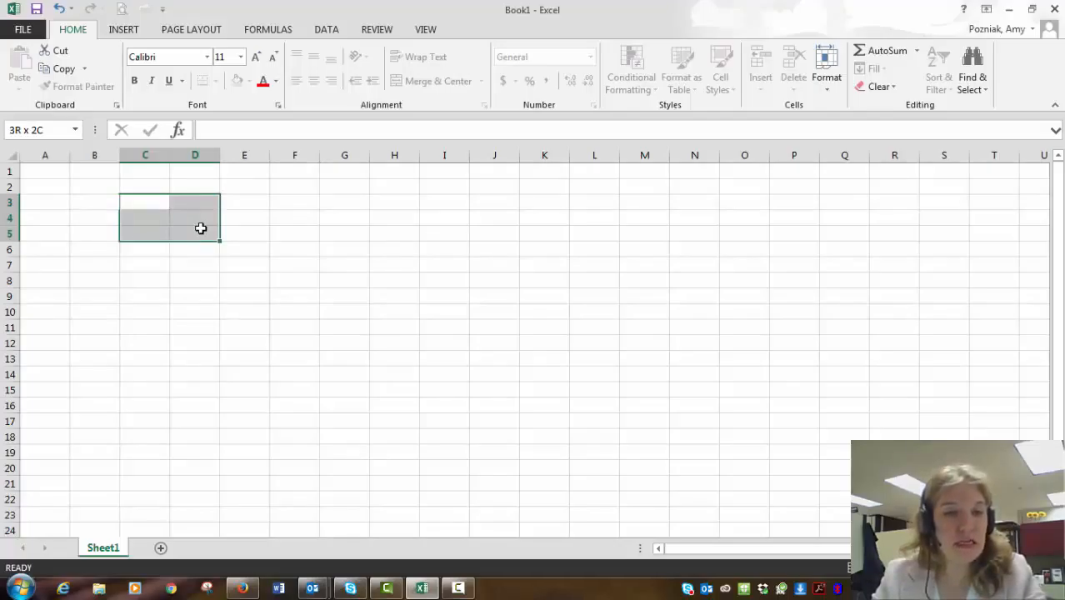
pyautogui.moveTo(201, 228); pyautogui.dragTo(201, 228)
pyautogui.click(94, 203)
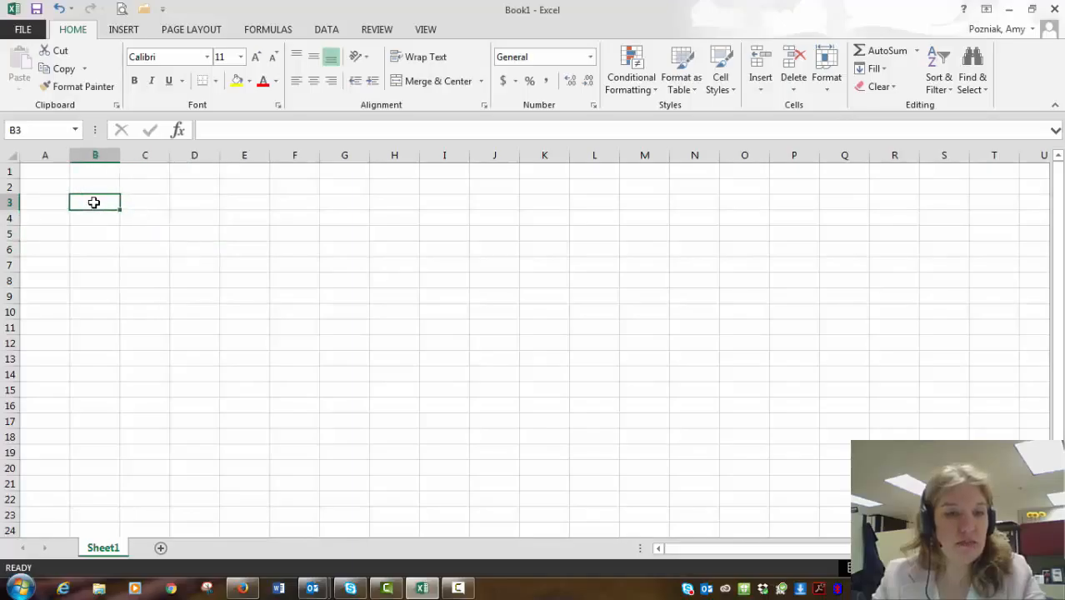
pyautogui.click(182, 215)
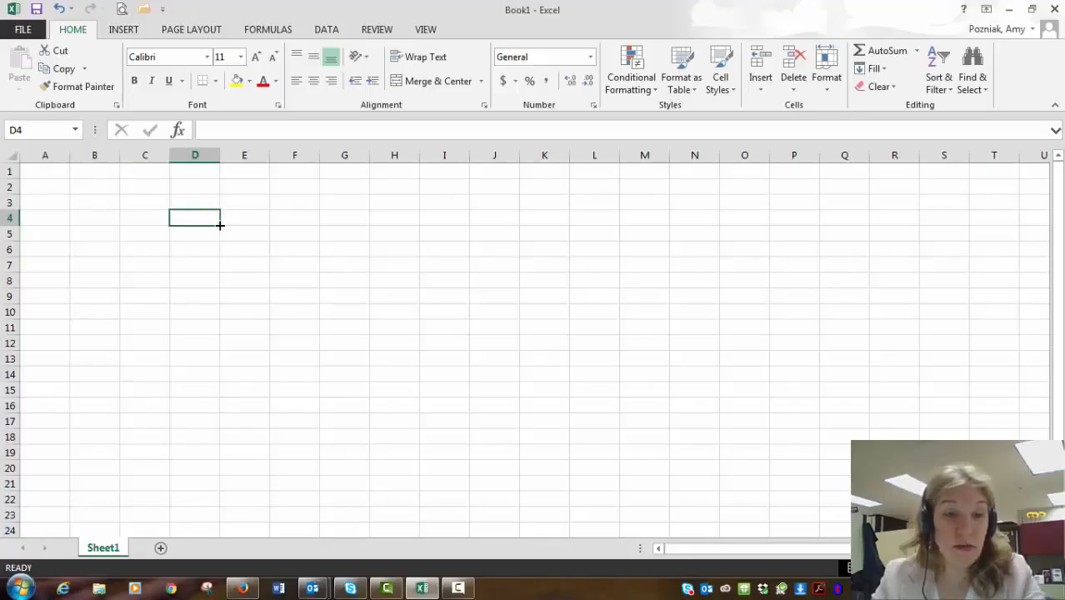
pyautogui.click(36, 181)
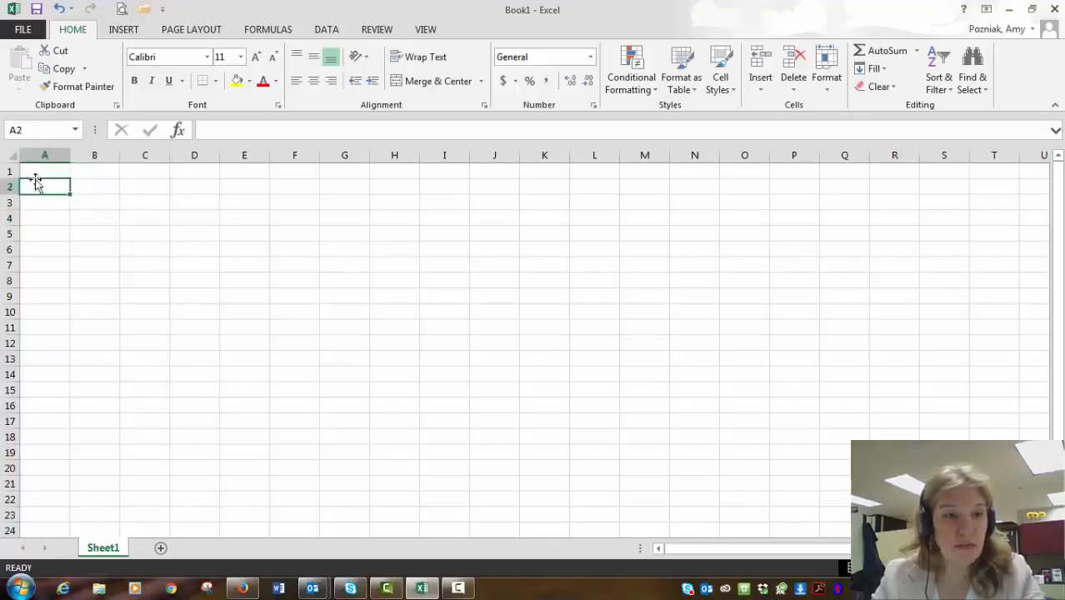
pyautogui.click(39, 171)
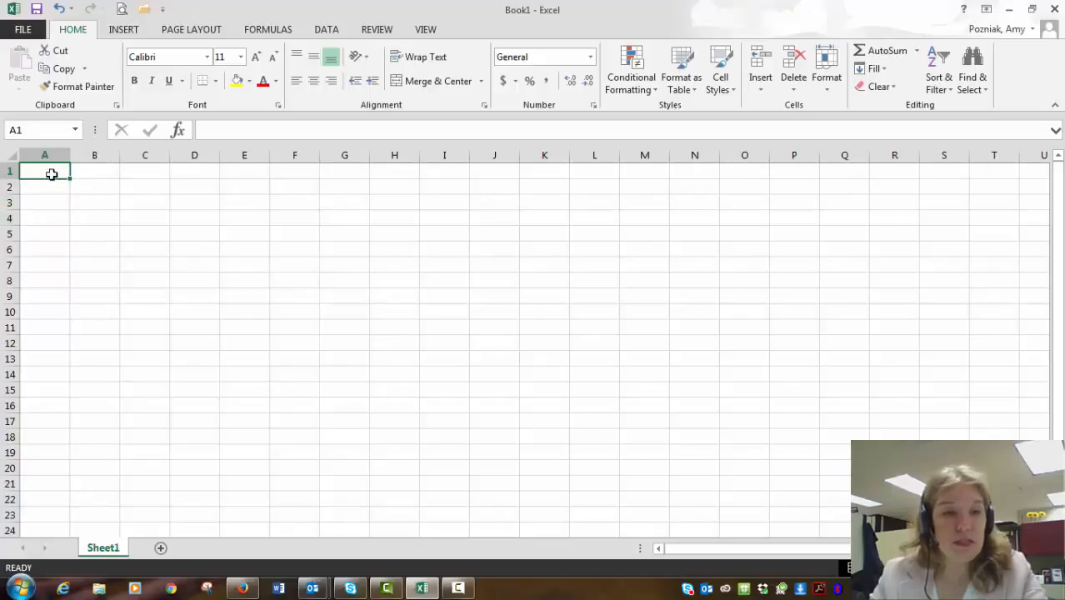
# Select the entire column B and the entire rows 2 and 3, then only the cell range B1:B15
pyautogui.click(103, 154)
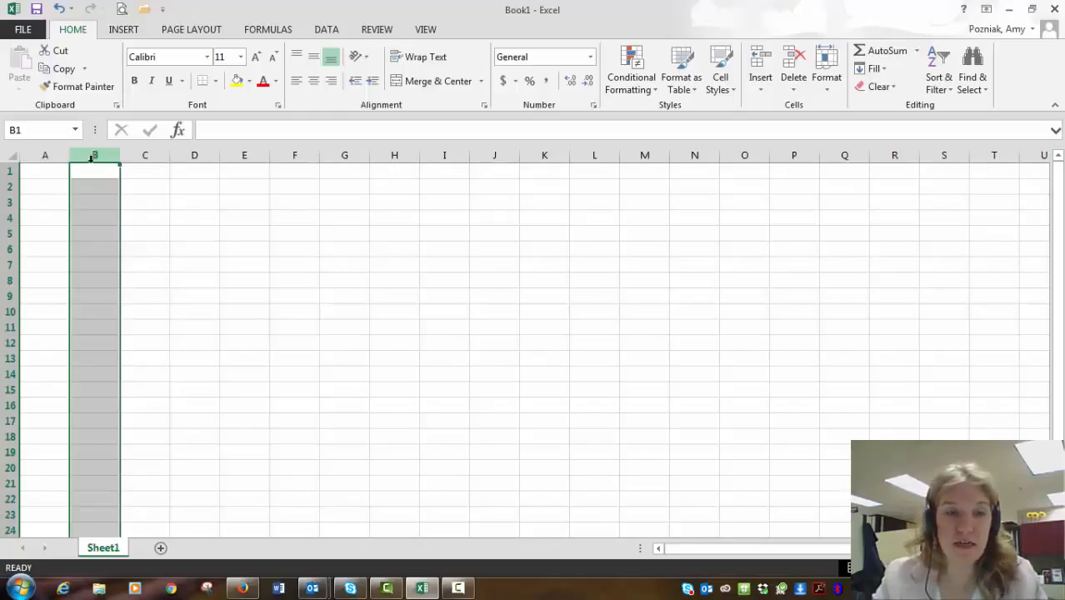
pyautogui.click(10, 187)
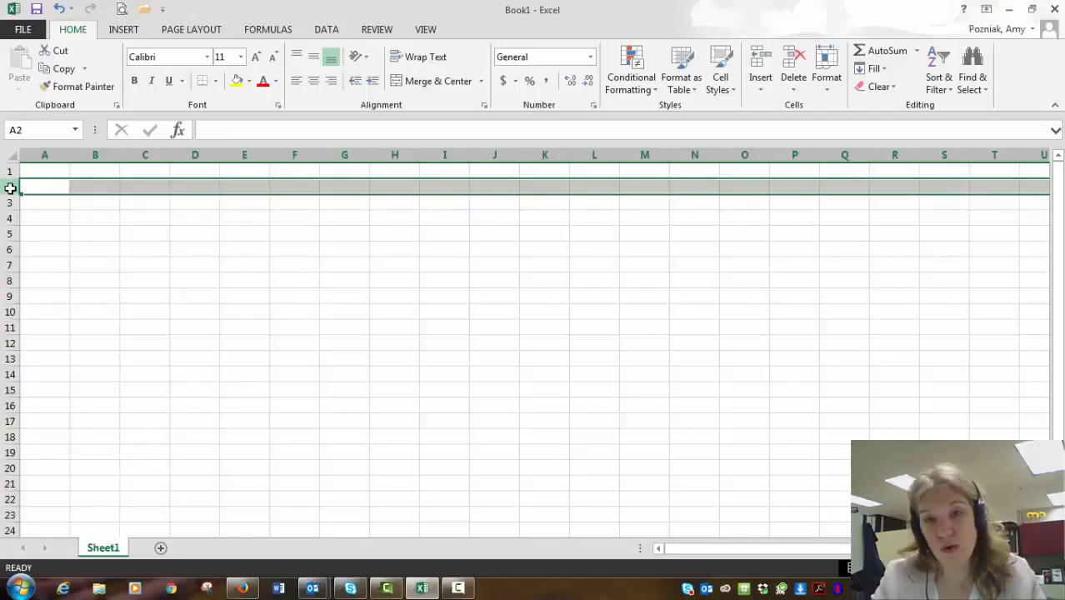
pyautogui.click(91, 154)
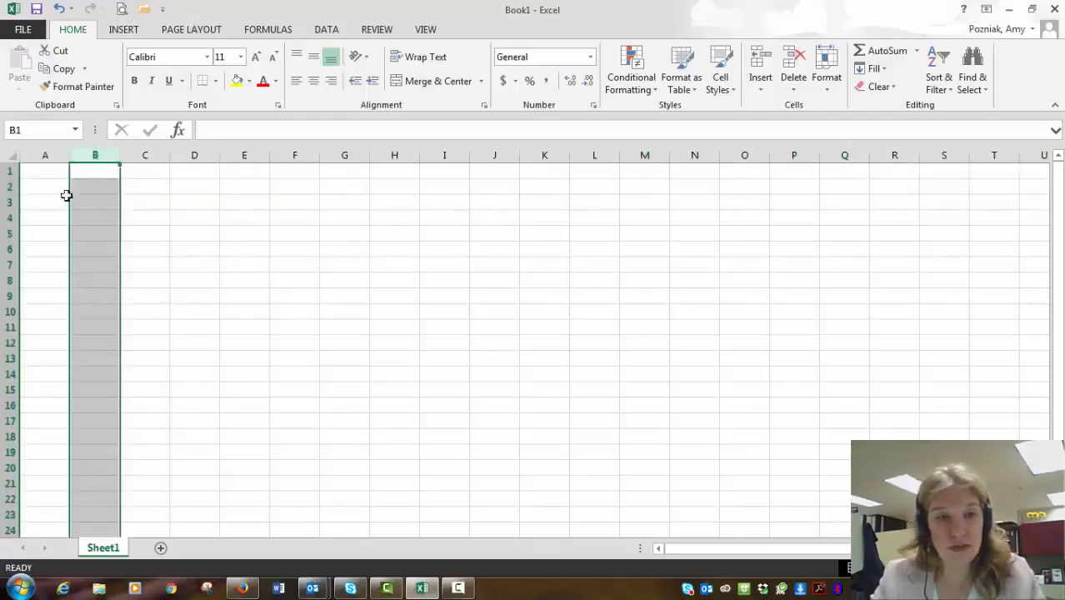
pyautogui.click(10, 203)
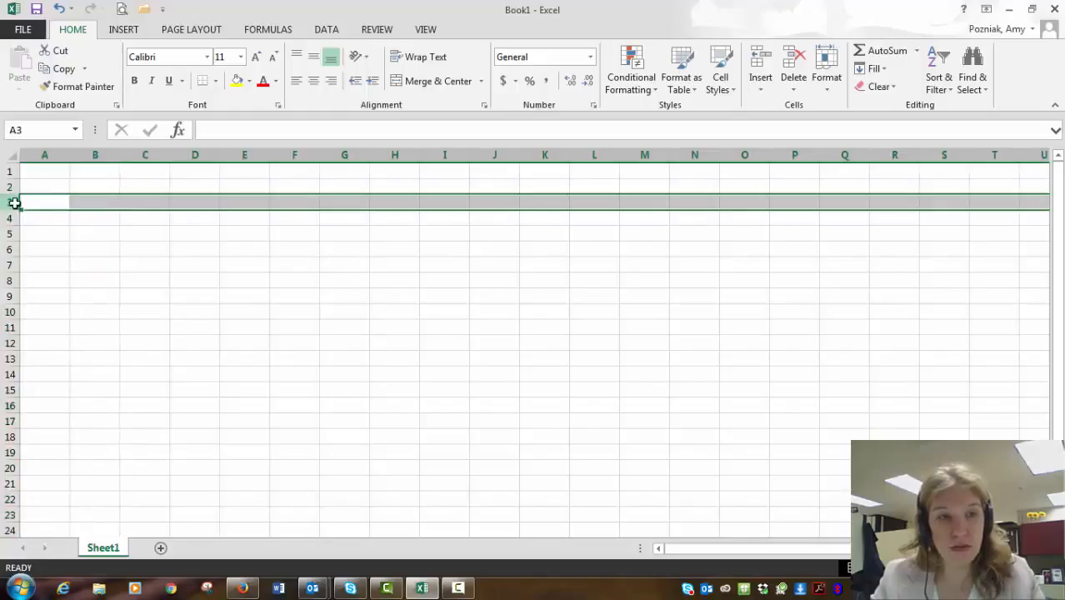
pyautogui.click(98, 237)
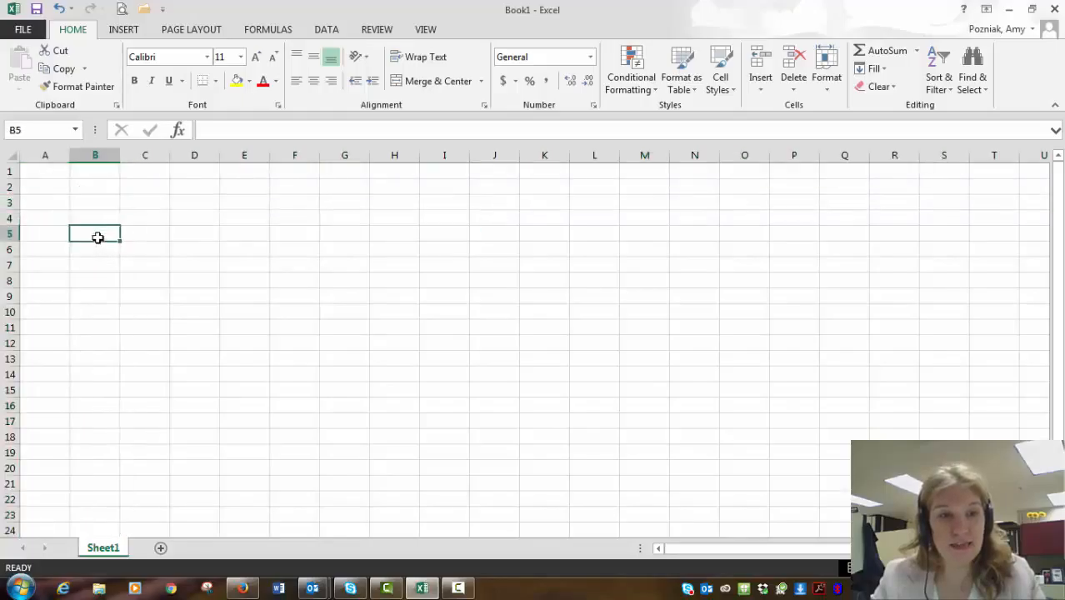
pyautogui.click(100, 154)
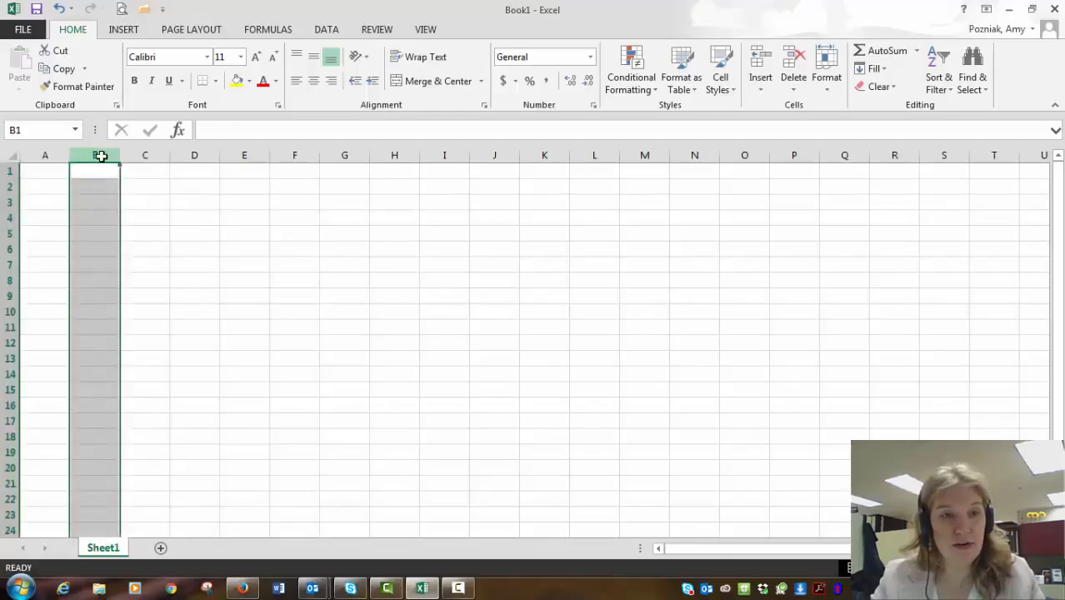
pyautogui.click(11, 200)
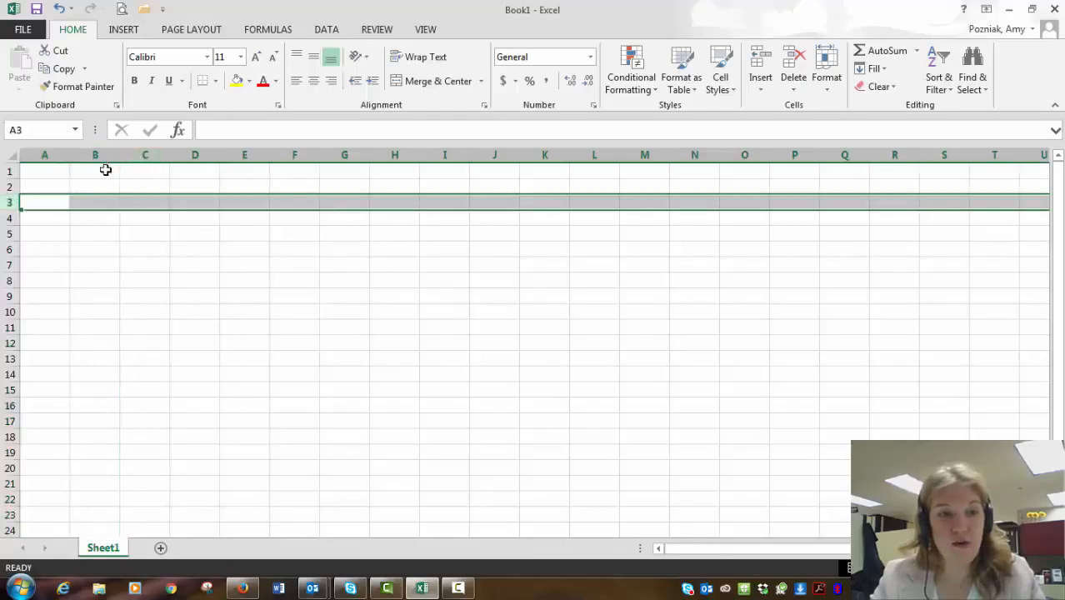
pyautogui.moveTo(103, 168); pyautogui.dragTo(104, 390)
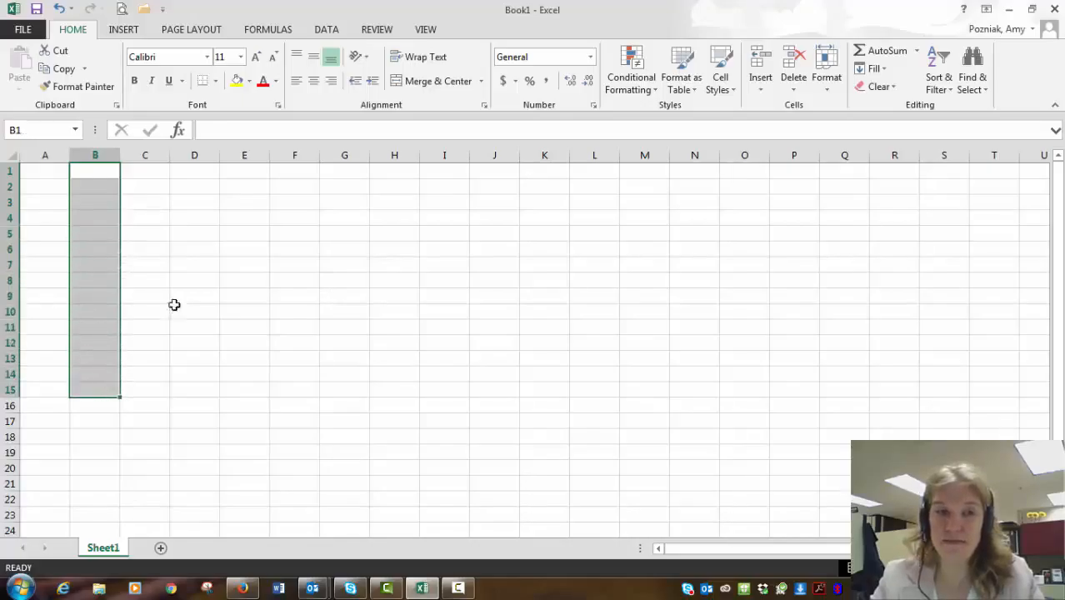
pyautogui.click(206, 253)
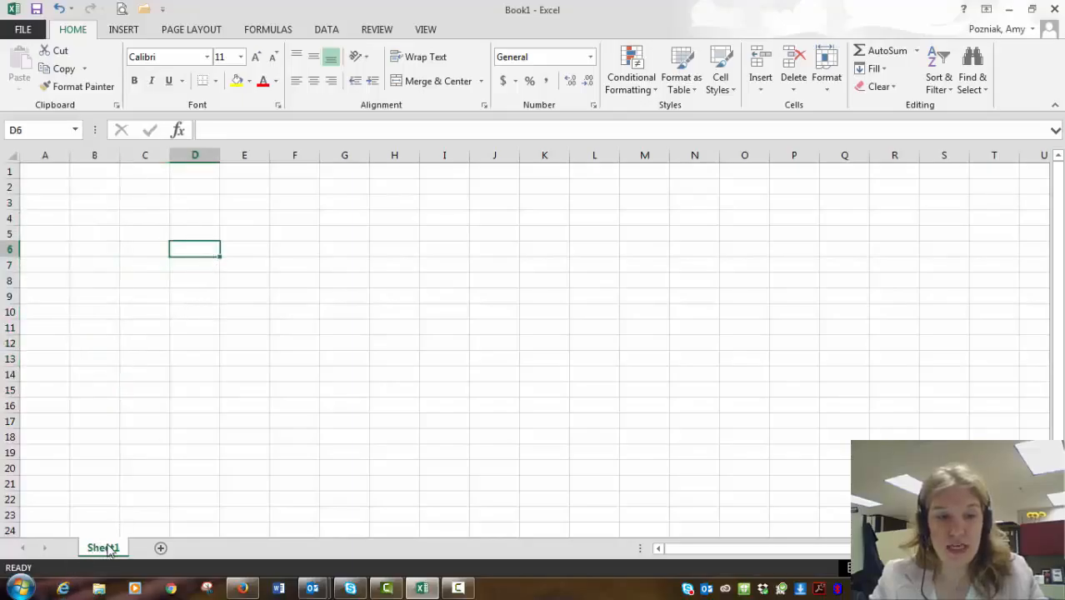
# Add two new worksheets to the workbook after Sheet1
pyautogui.click(181, 549)
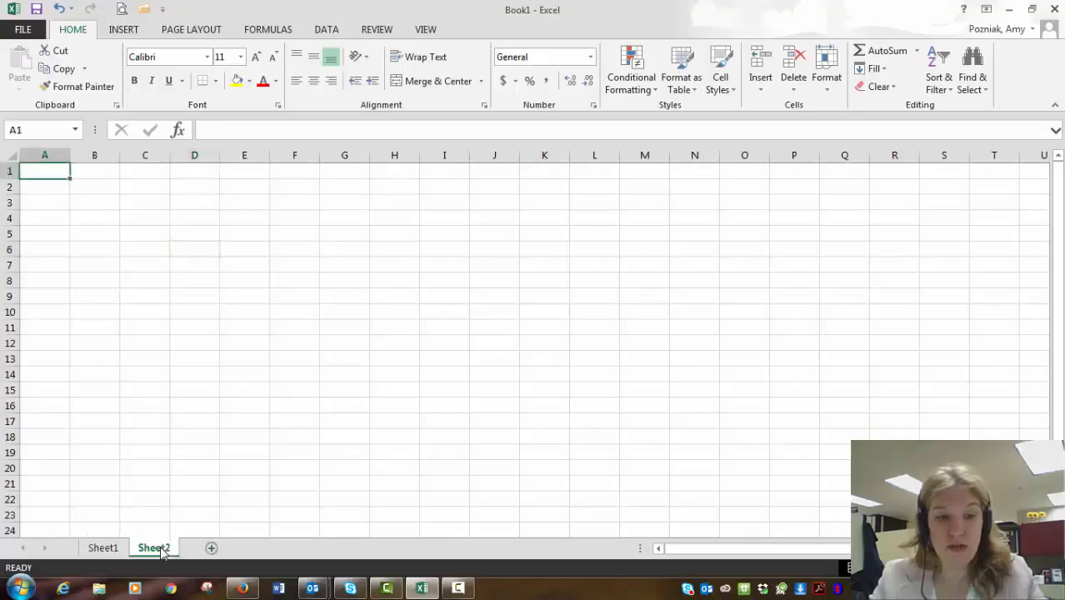
pyautogui.click(211, 548)
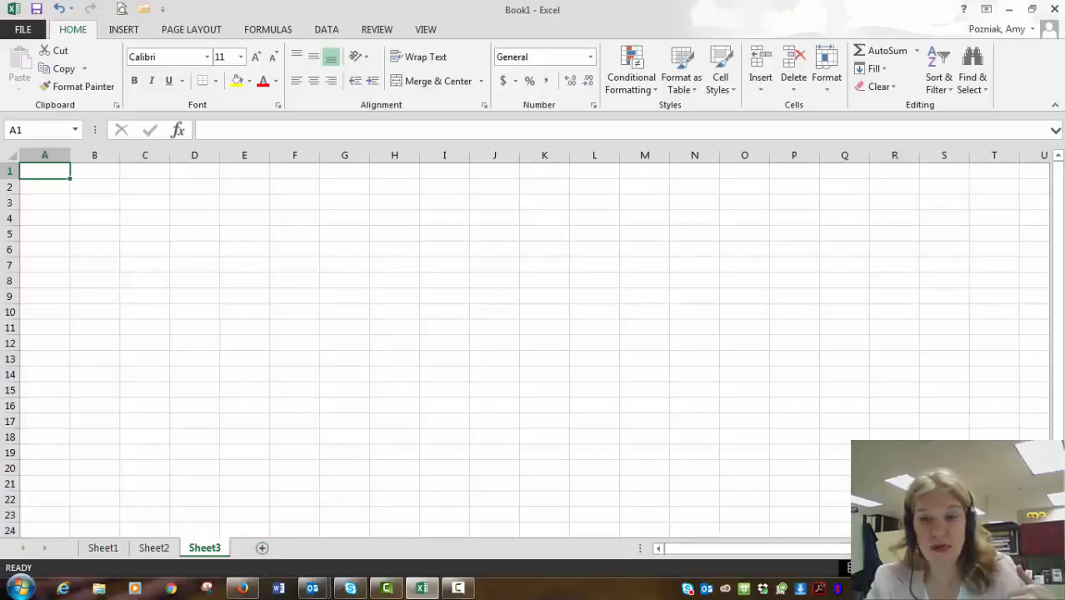
# In cell A1 of Sheet3, enter a title made of the owner's first name in possessive form followed by "Business Employees"
pyautogui.click(1017, 567)
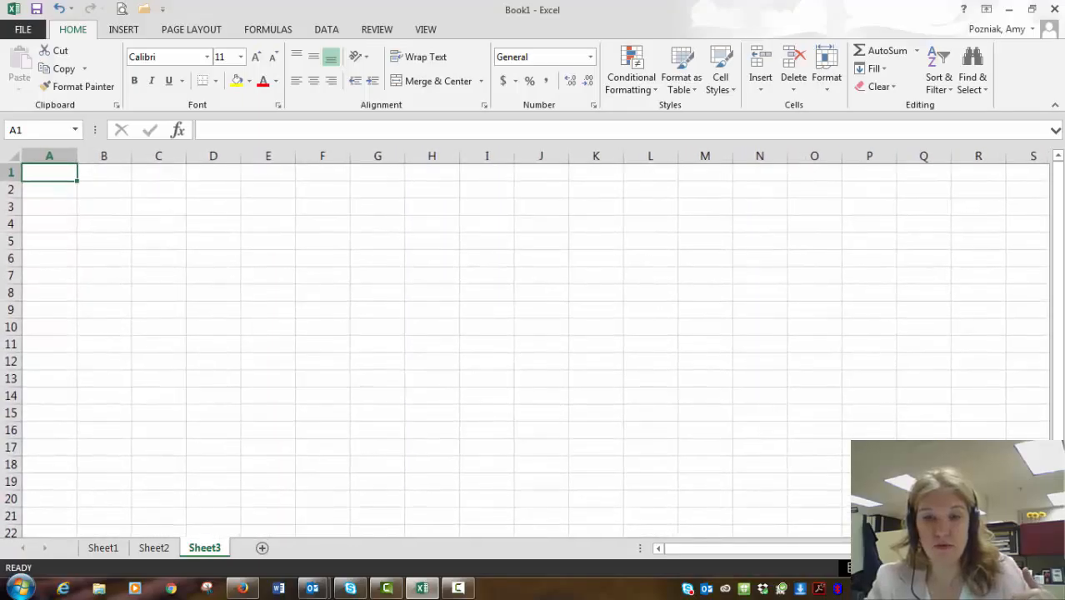
pyautogui.click(1018, 567)
pyautogui.click(1017, 567)
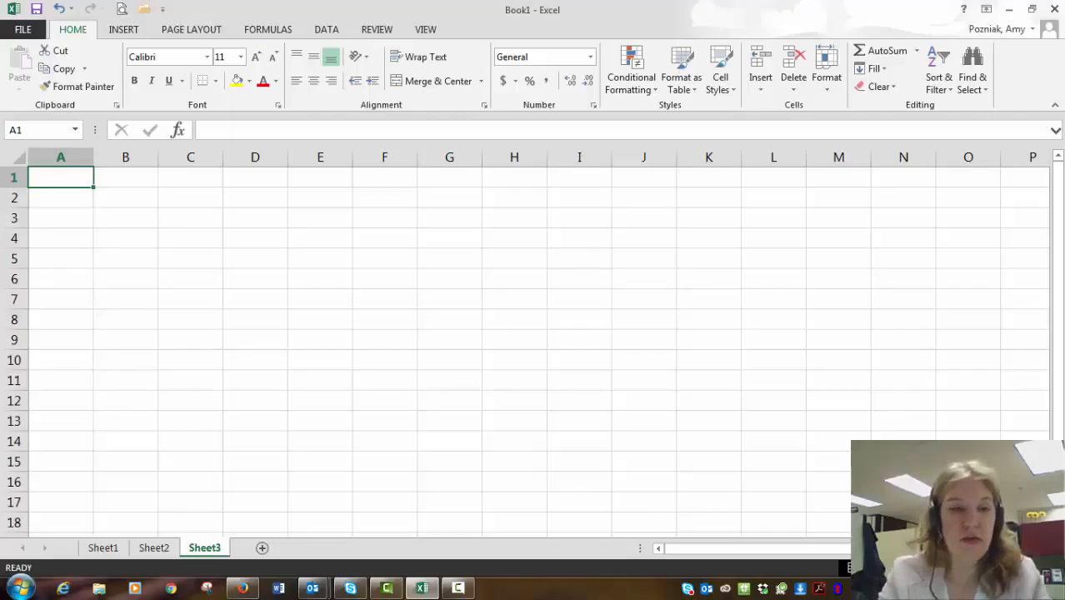
pyautogui.write("Amy's")
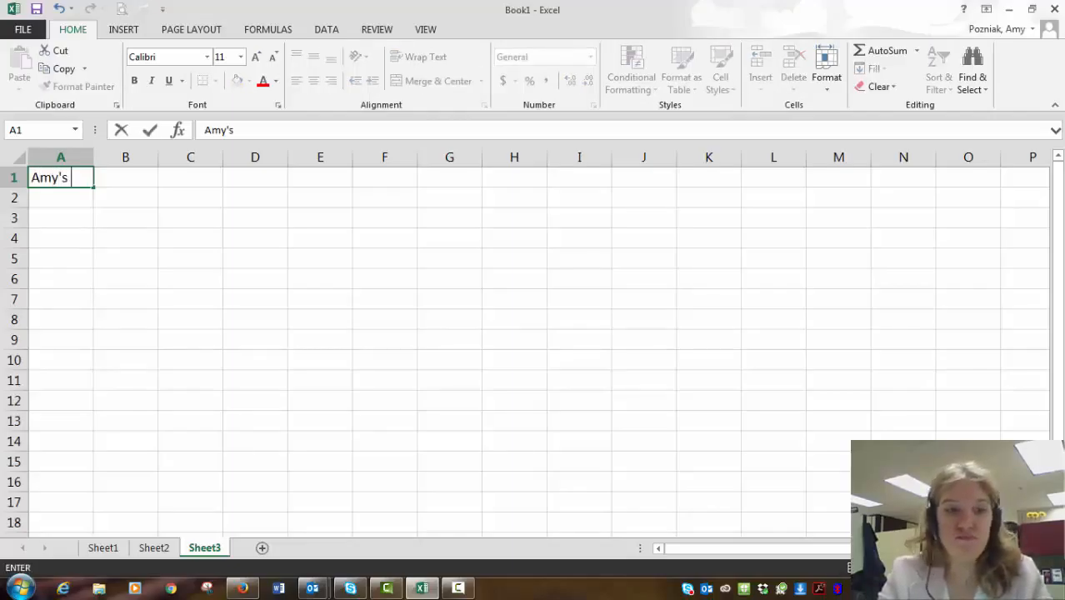
pyautogui.write(' Busine')
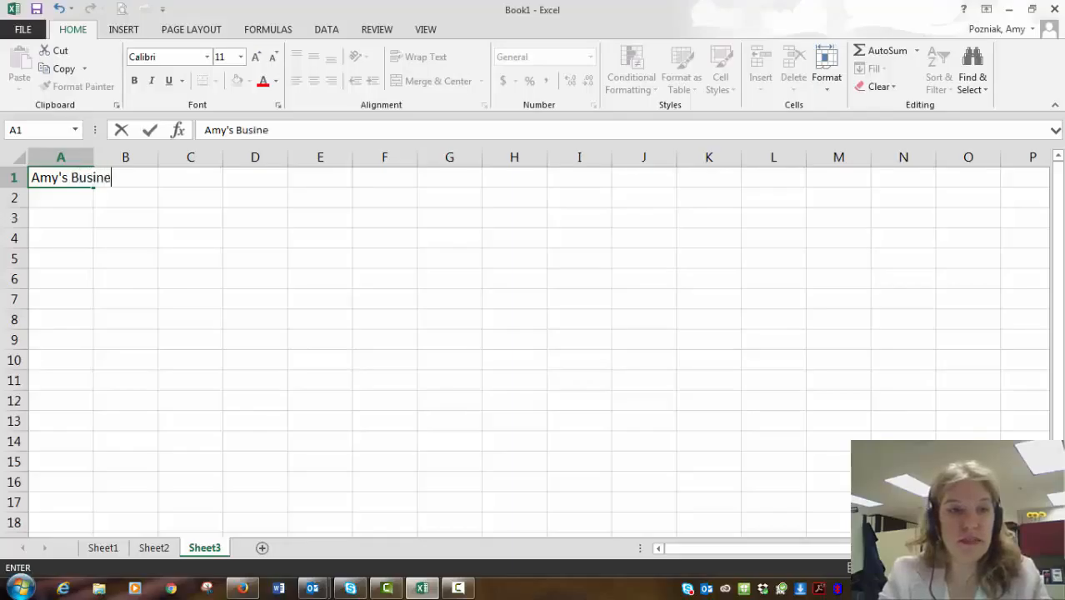
pyautogui.write('ss Stud')
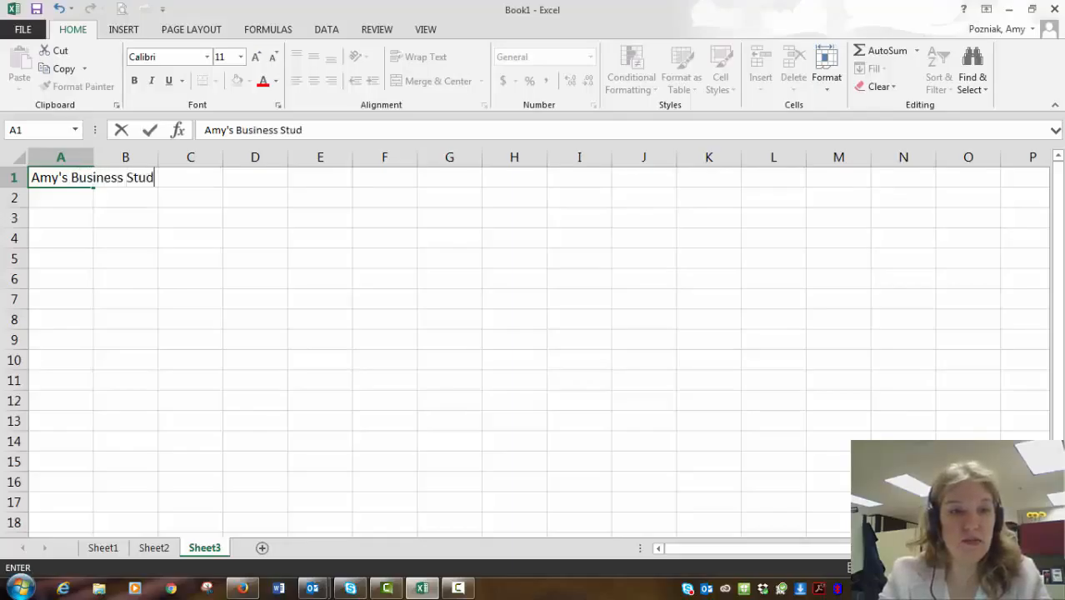
pyautogui.press('BackSpace')
pyautogui.press('BackSpace')
pyautogui.press('BackSpace')
pyautogui.press('BackSpace')
pyautogui.write('Employee')
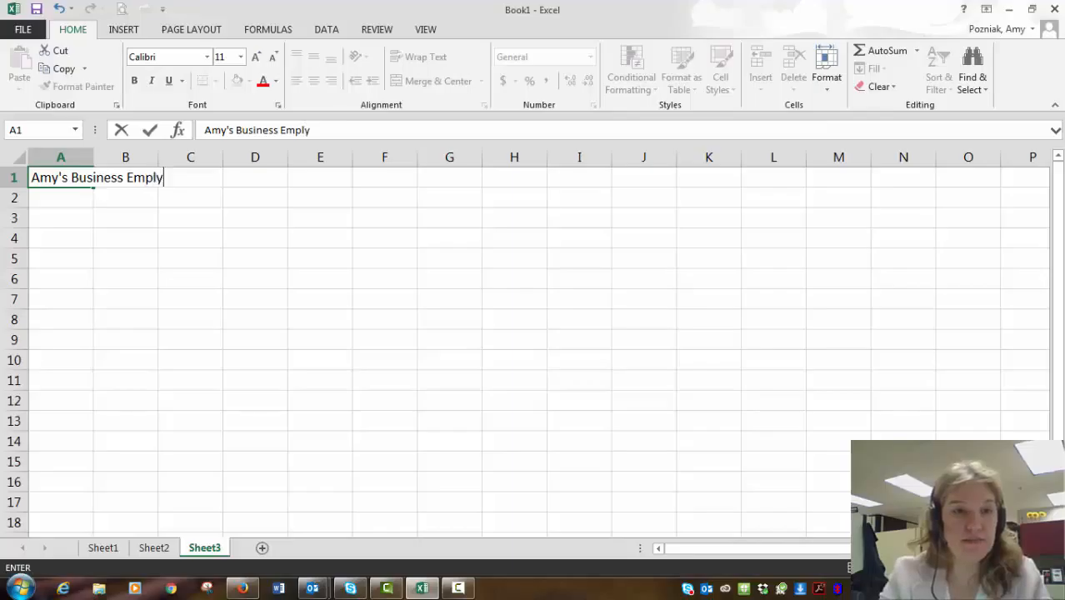
pyautogui.press('BackSpace')
pyautogui.press('BackSpace')
pyautogui.press('BackSpace')
pyautogui.press('BackSpace')
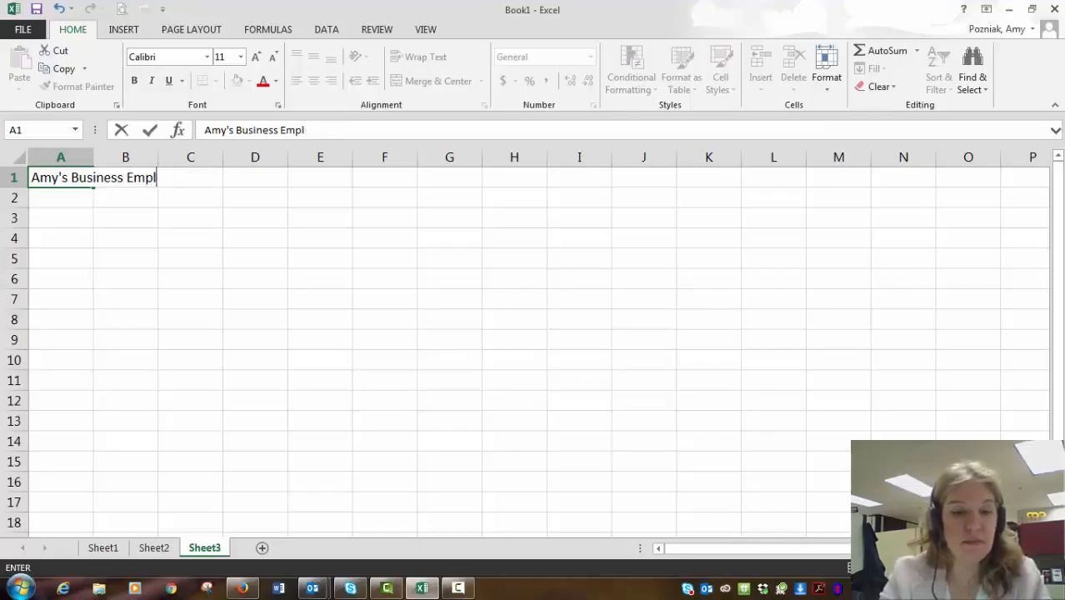
pyautogui.write('oyees')
pyautogui.press('Tab')
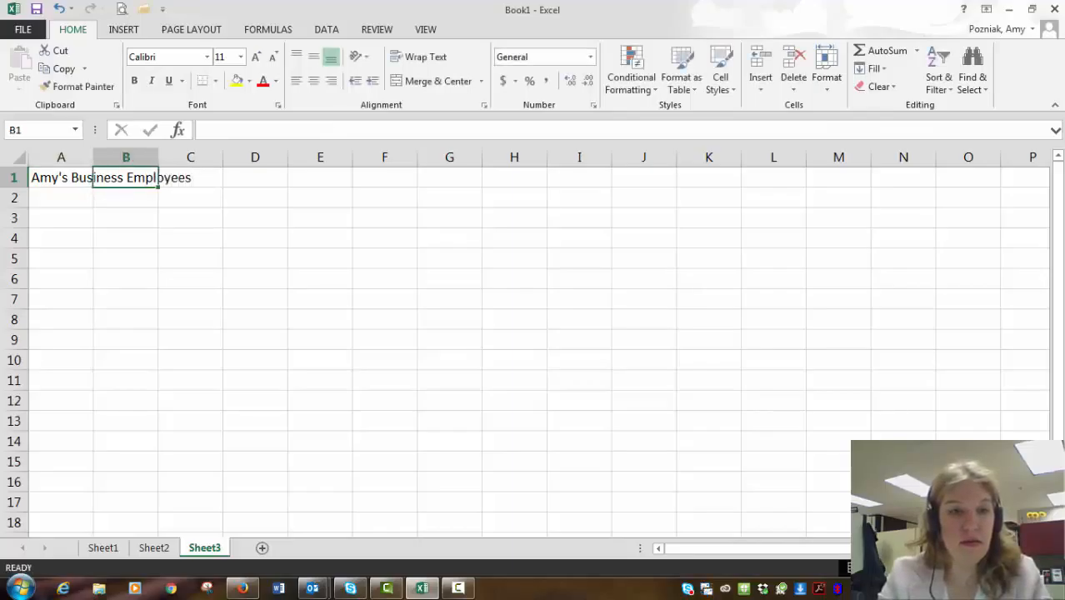
# Enter the date March 23, 2016 in cell A2, under the title
pyautogui.press('Tab')
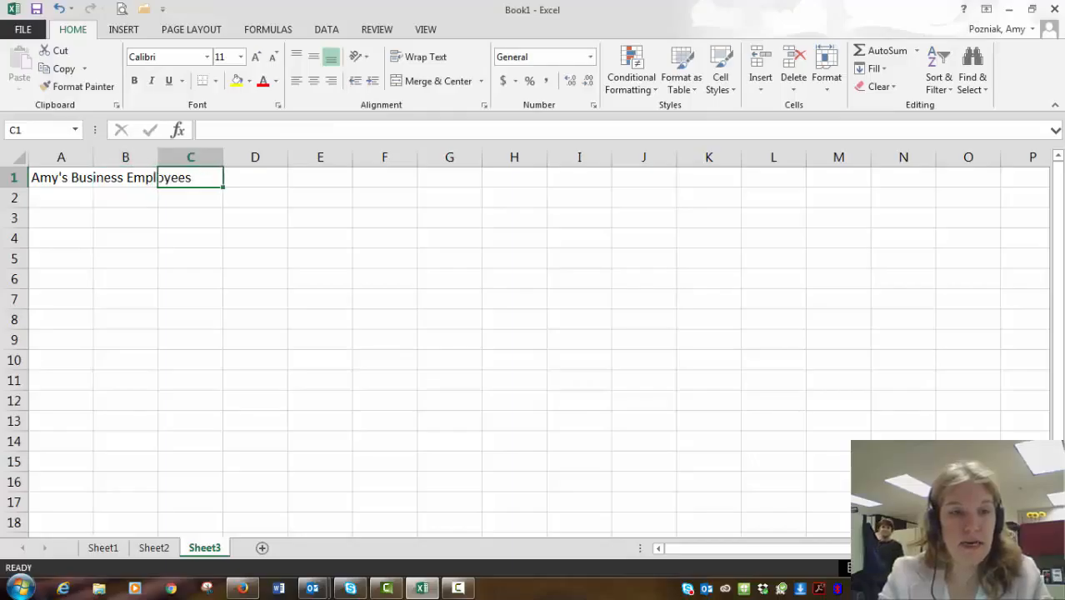
pyautogui.press('Down')
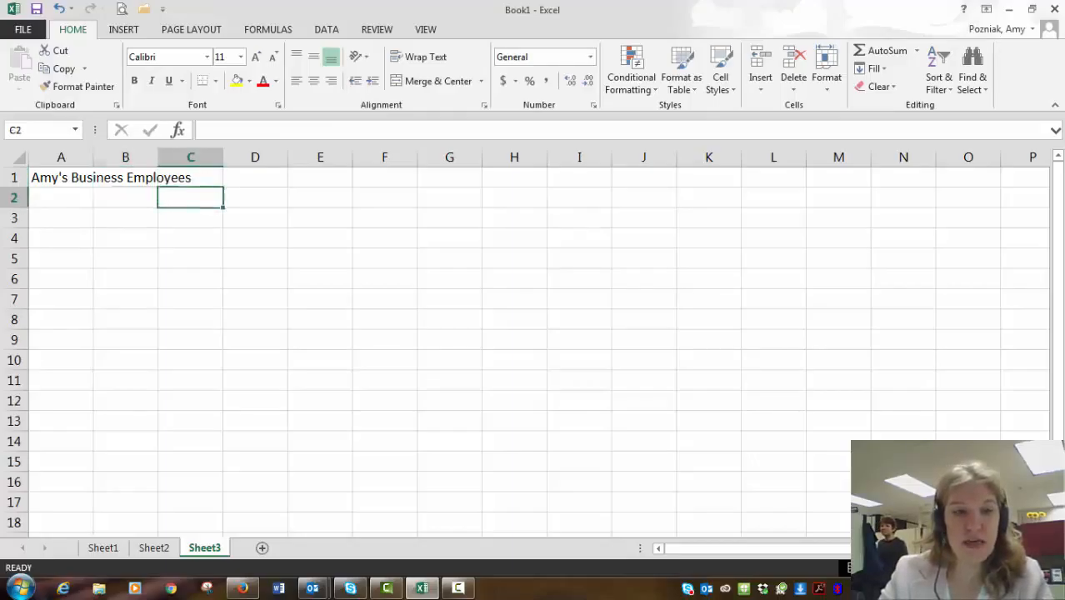
pyautogui.press('Left')
pyautogui.press('Left')
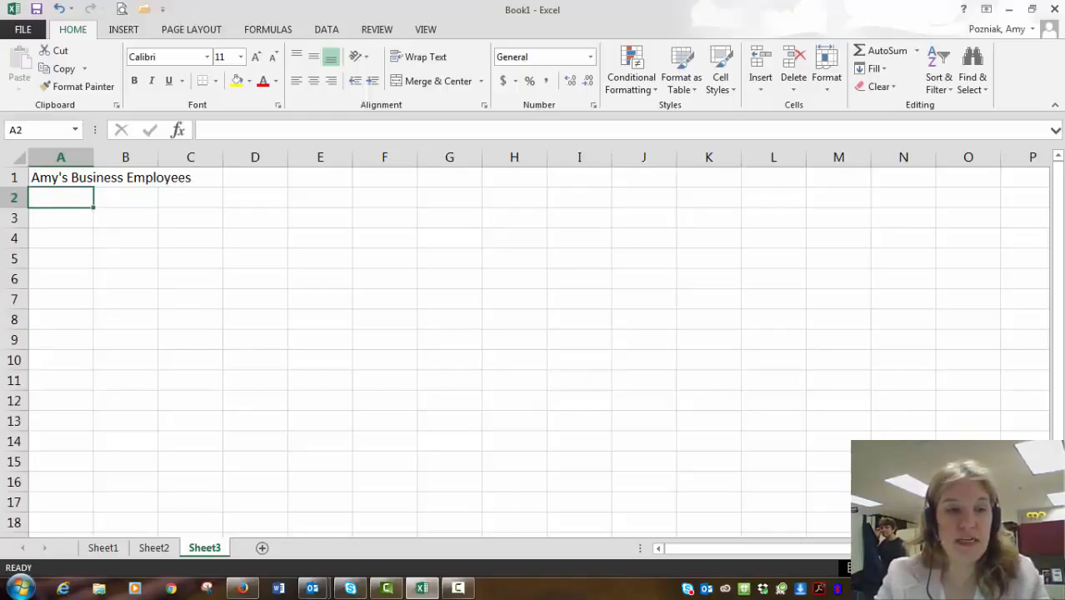
pyautogui.write('March 23')
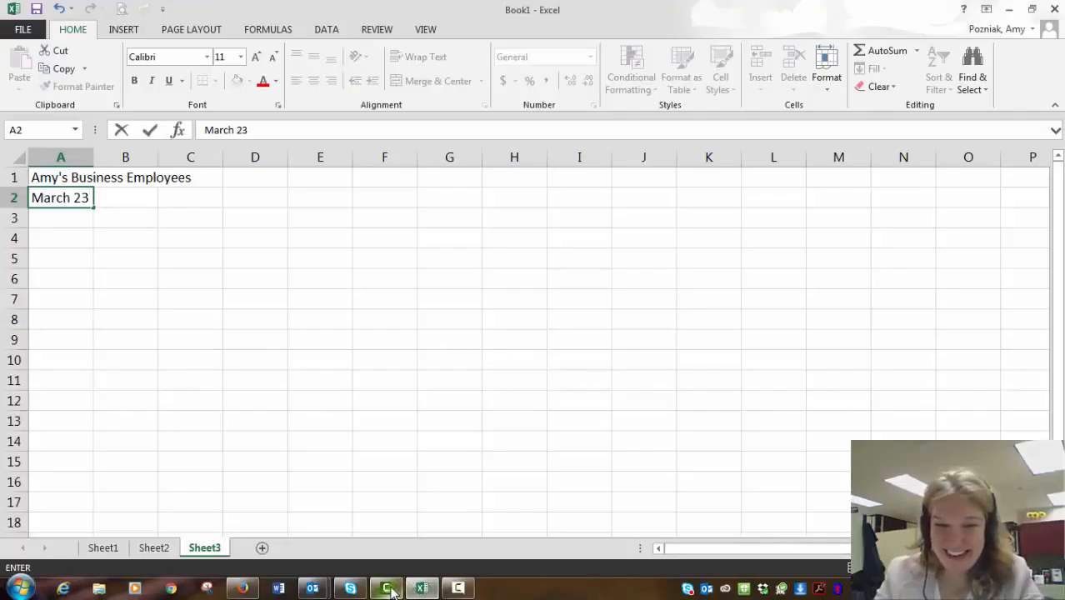
pyautogui.click(458, 587)
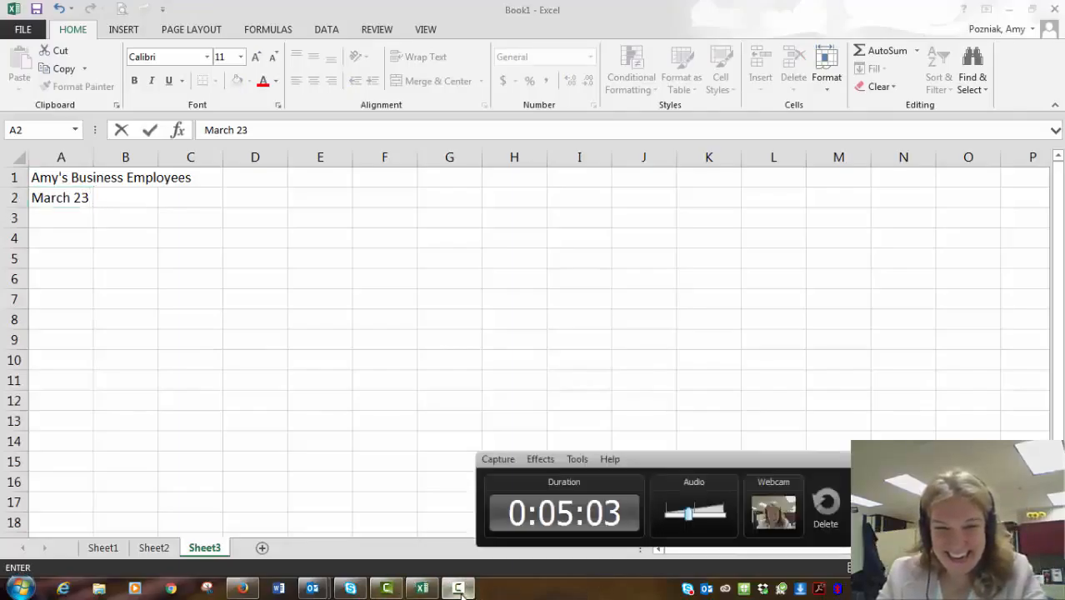
pyautogui.click(457, 590)
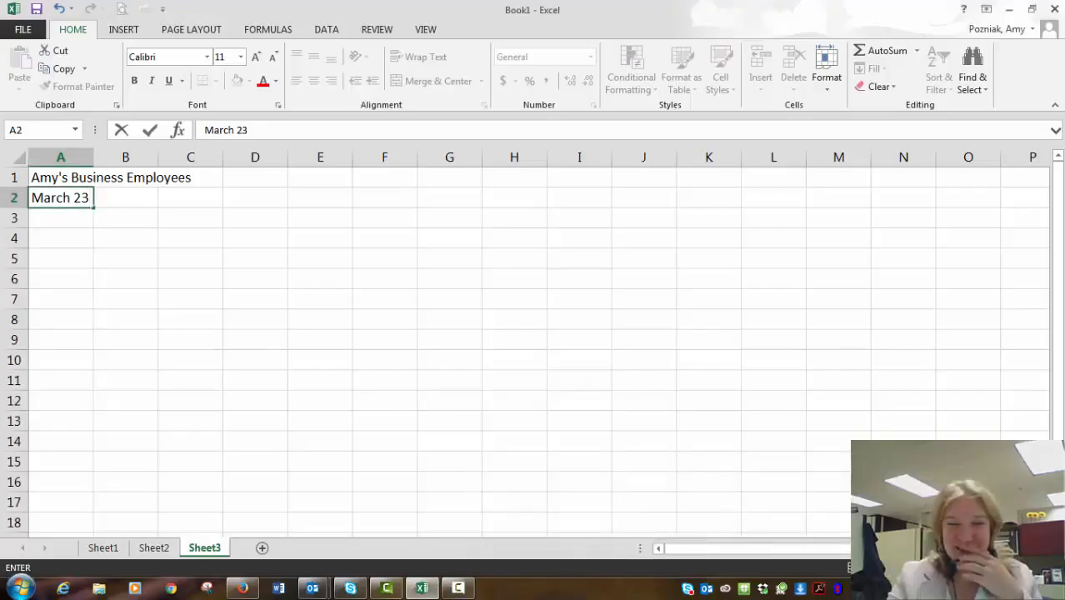
pyautogui.click(458, 590)
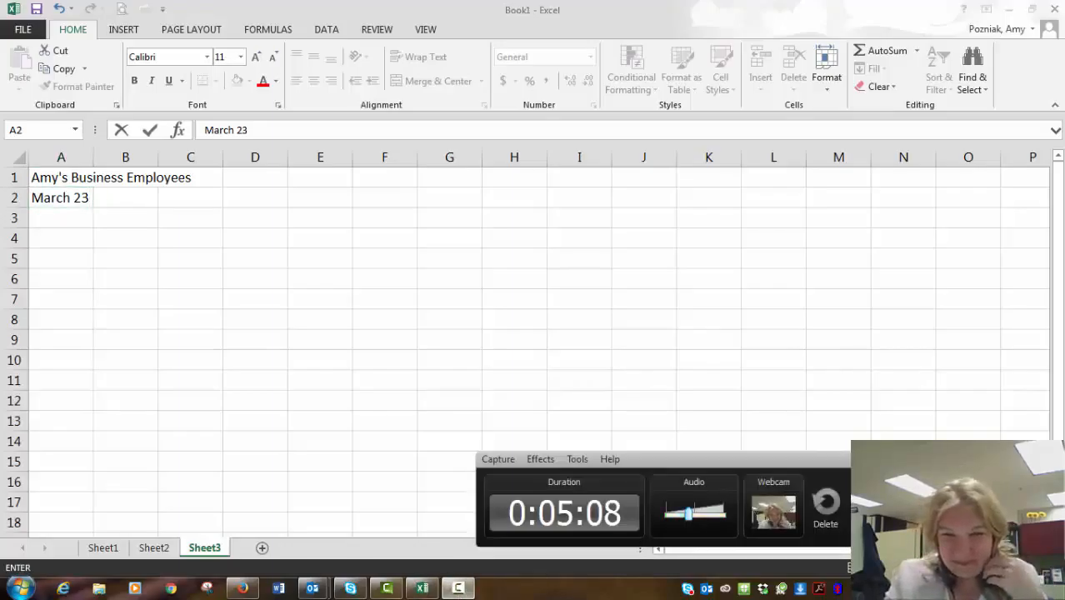
pyautogui.click(91, 198)
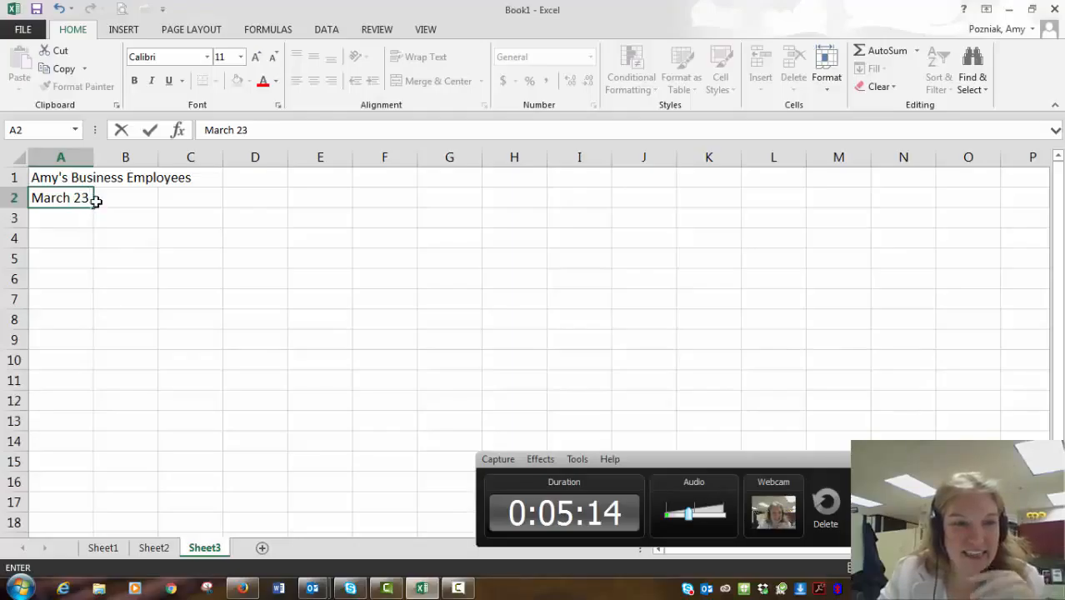
pyautogui.write(', 201')
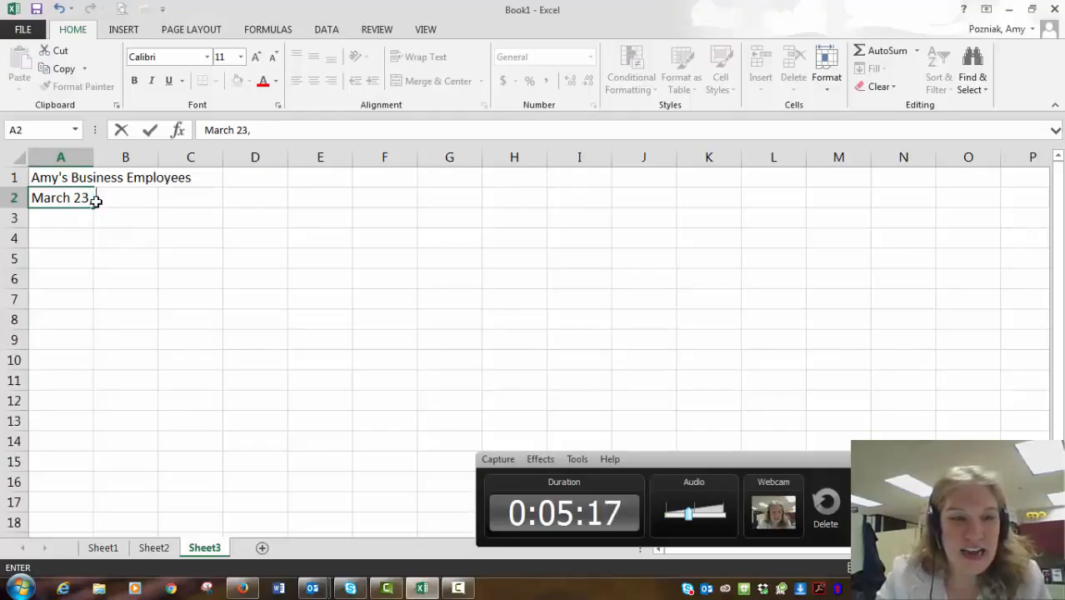
pyautogui.write('6')
pyautogui.press('Return')
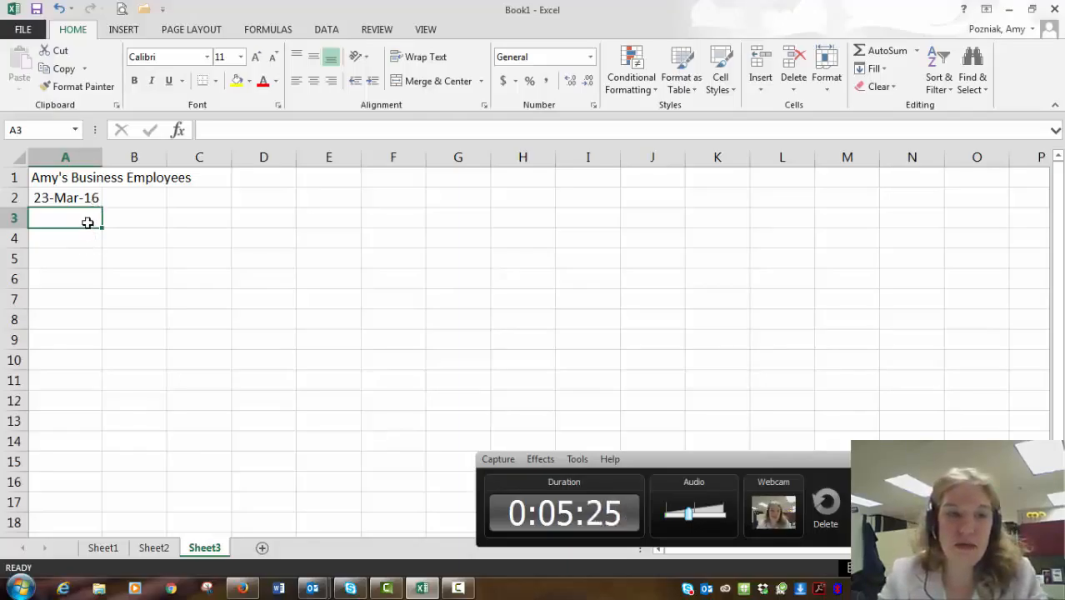
# Enter the column headings Names in cell A3 and Hourly Wage in cell B3
pyautogui.write('Names')
pyautogui.press('Tab')
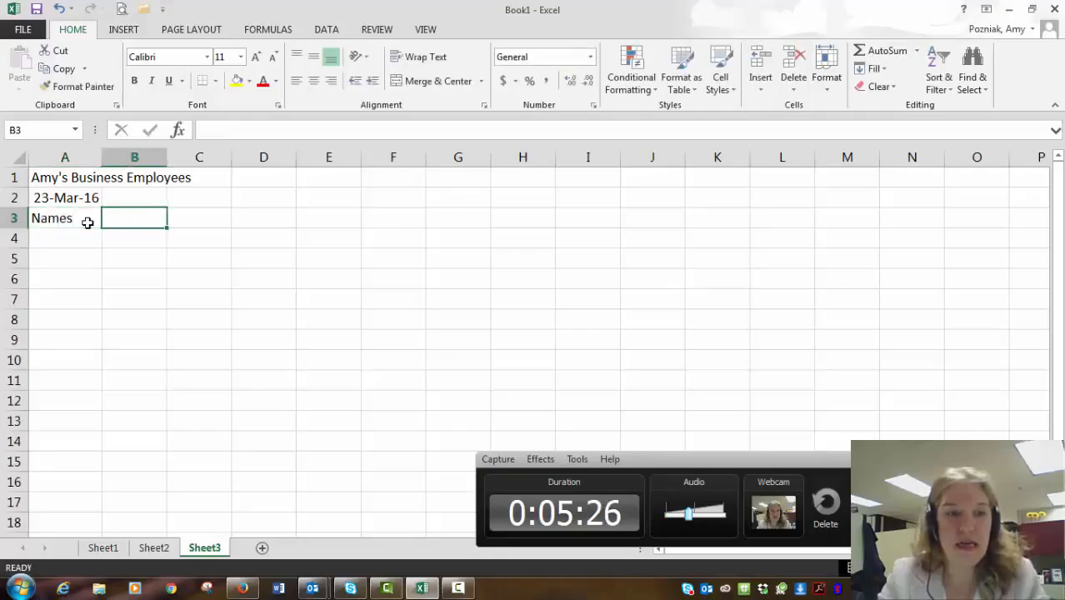
pyautogui.write('Hour')
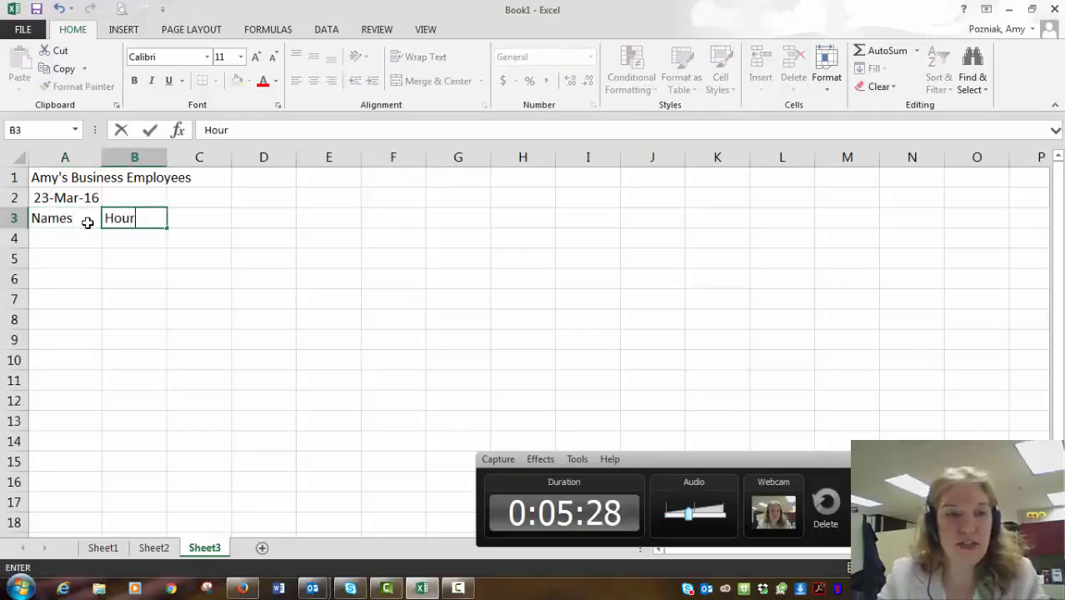
pyautogui.write('ly Wage')
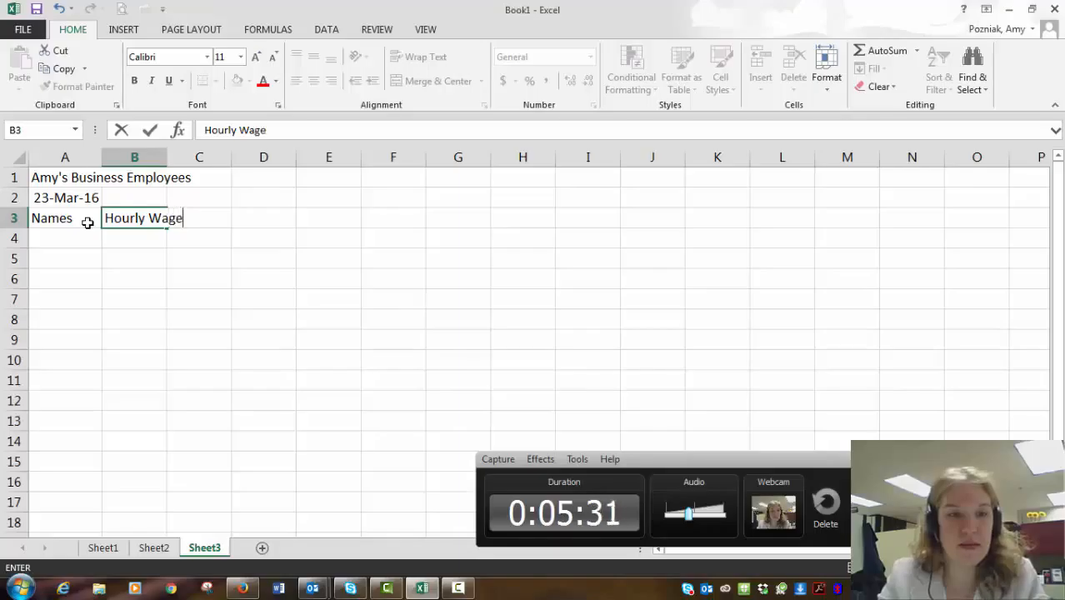
pyautogui.write('t')
pyautogui.press('Tab')
pyautogui.press('Left')
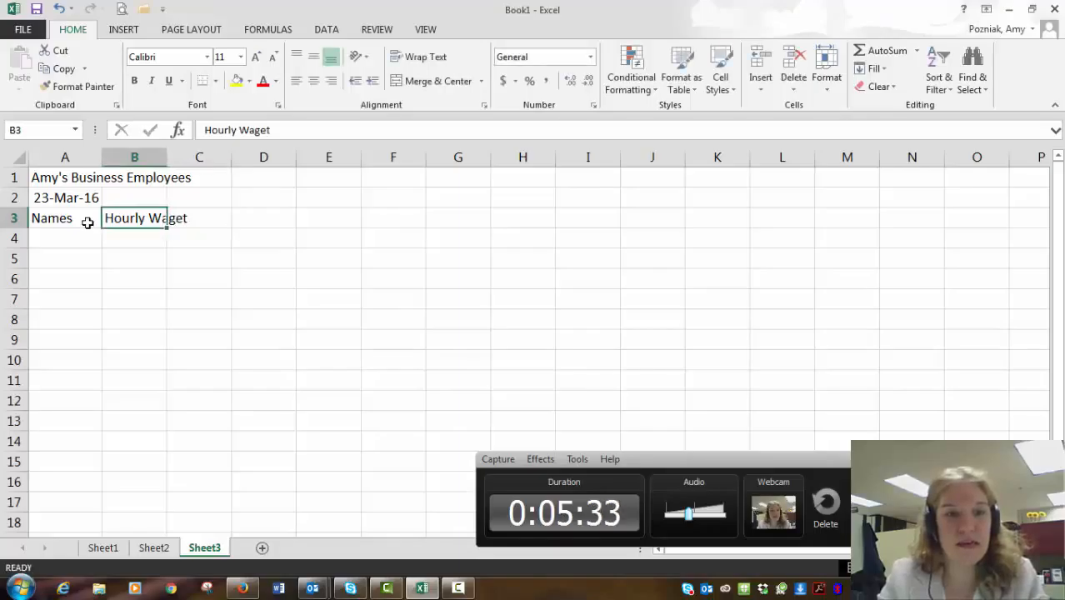
pyautogui.click(276, 133)
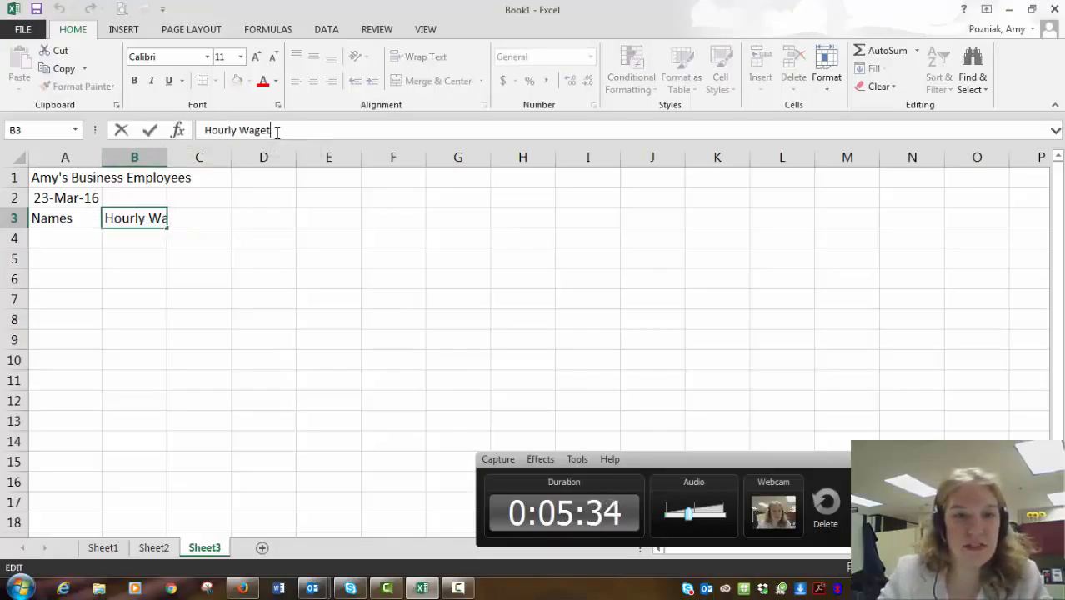
pyautogui.press('BackSpace')
pyautogui.press('Tab')
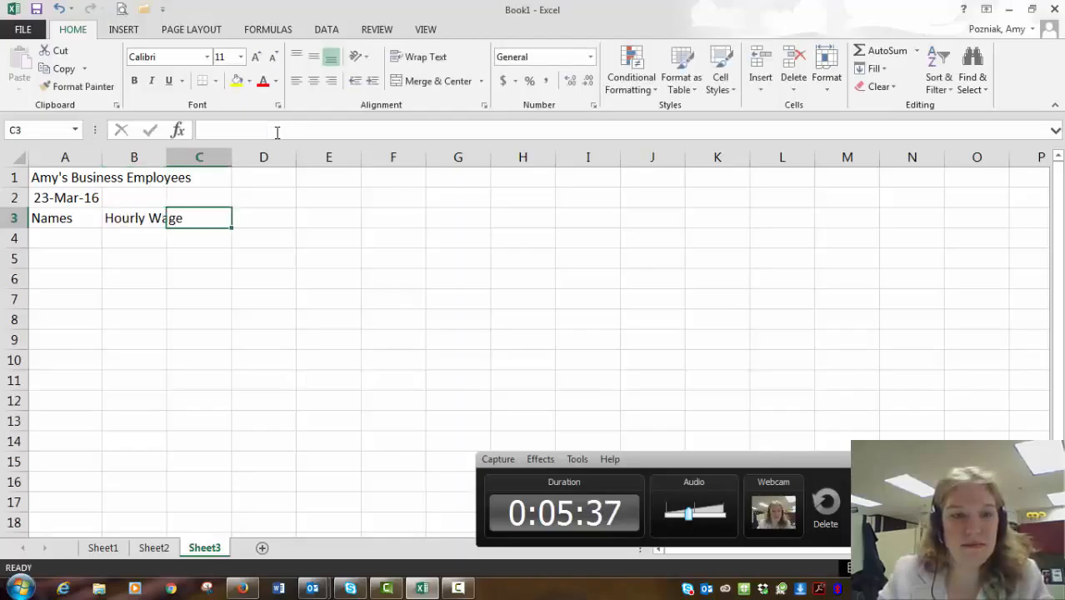
# Enter the column headings Raise in cell C3 and New Hourly Wage in cell D3
pyautogui.write('Raise')
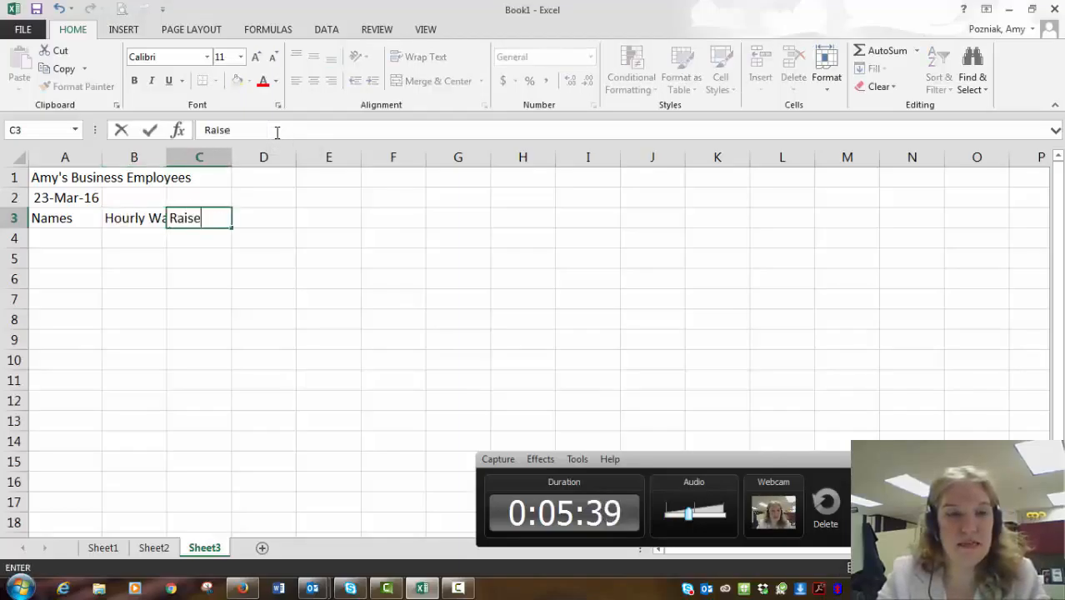
pyautogui.press('Tab')
pyautogui.write('New')
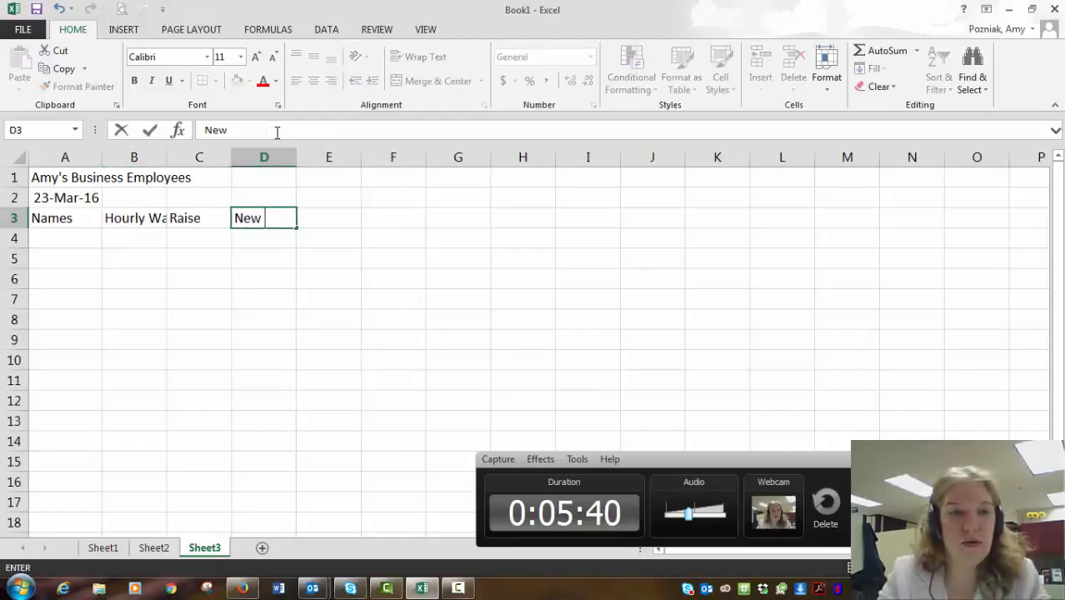
pyautogui.write(' Ho')
pyautogui.press('BackSpace')
pyautogui.write('o')
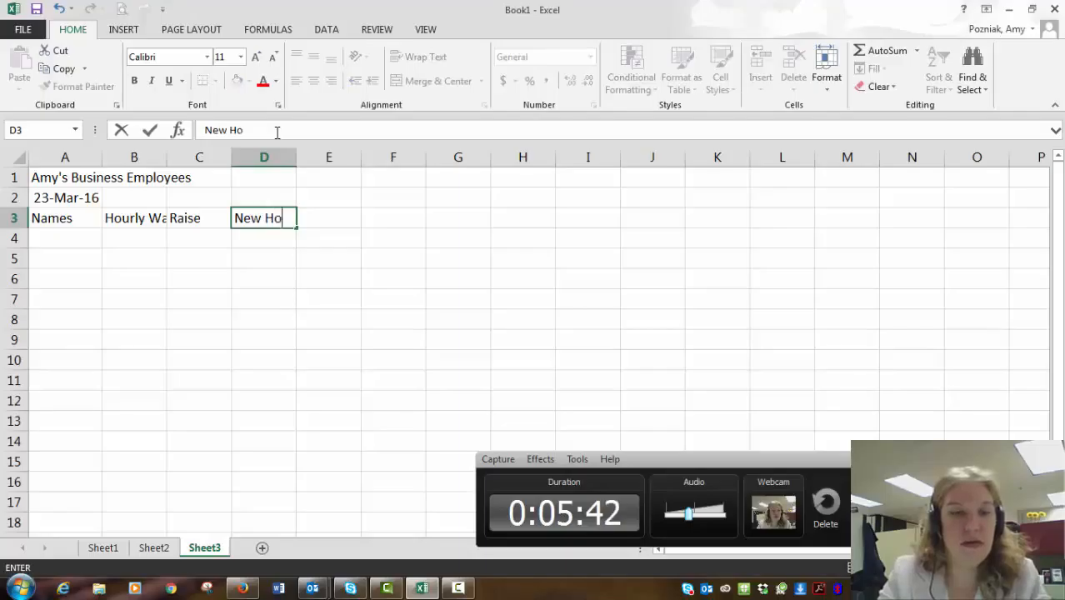
pyautogui.write('urly Wa')
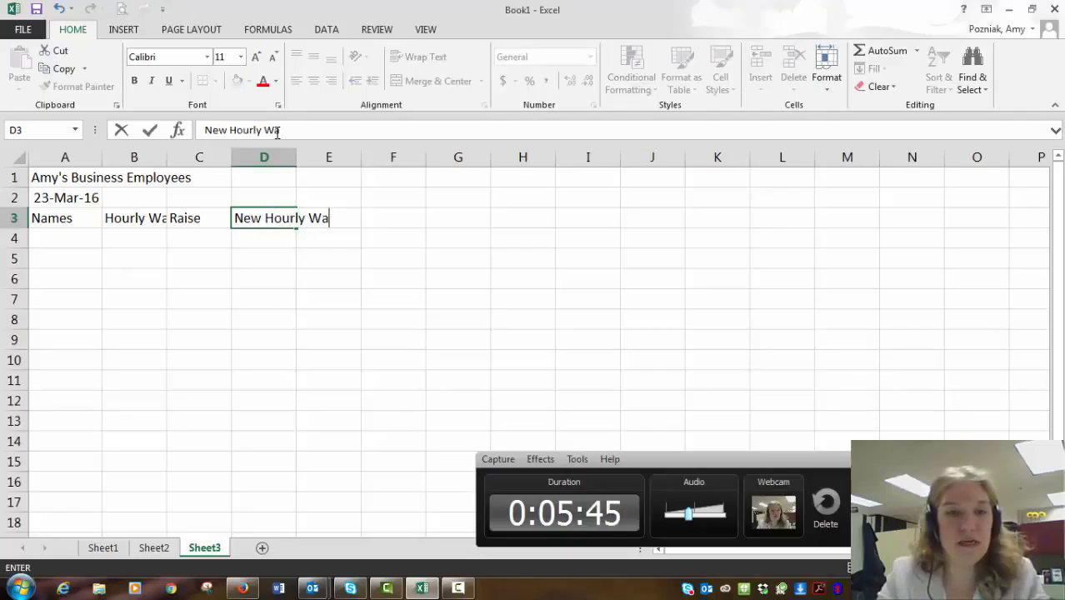
pyautogui.write('ge')
pyautogui.press('Tab')
# Complete the heading row with Hours Worked in cell E3 and Net Pay in cell F3
pyautogui.write('Ho')
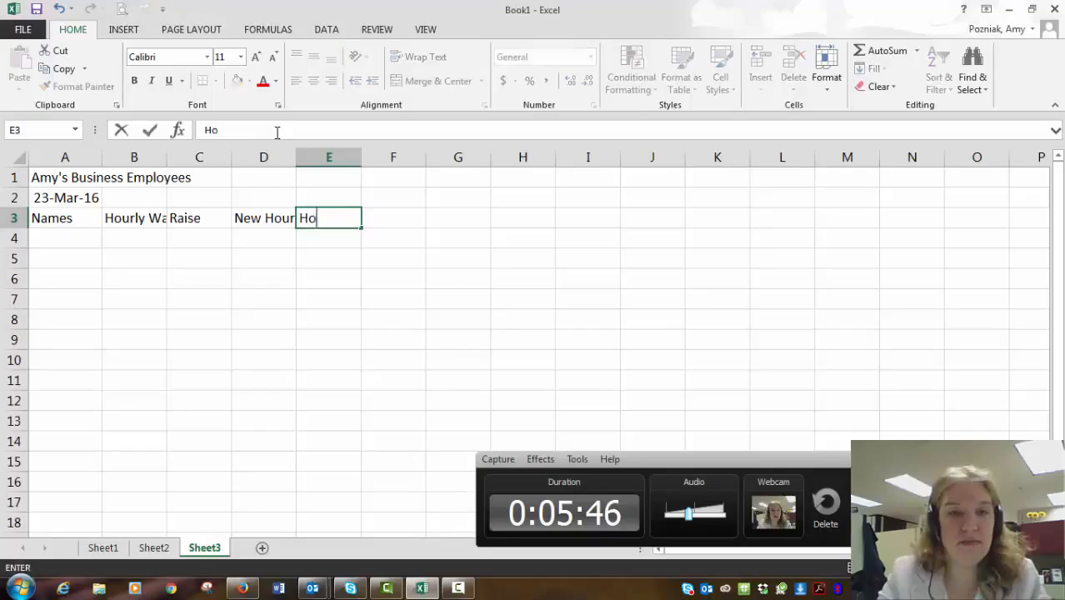
pyautogui.write('urs Worke')
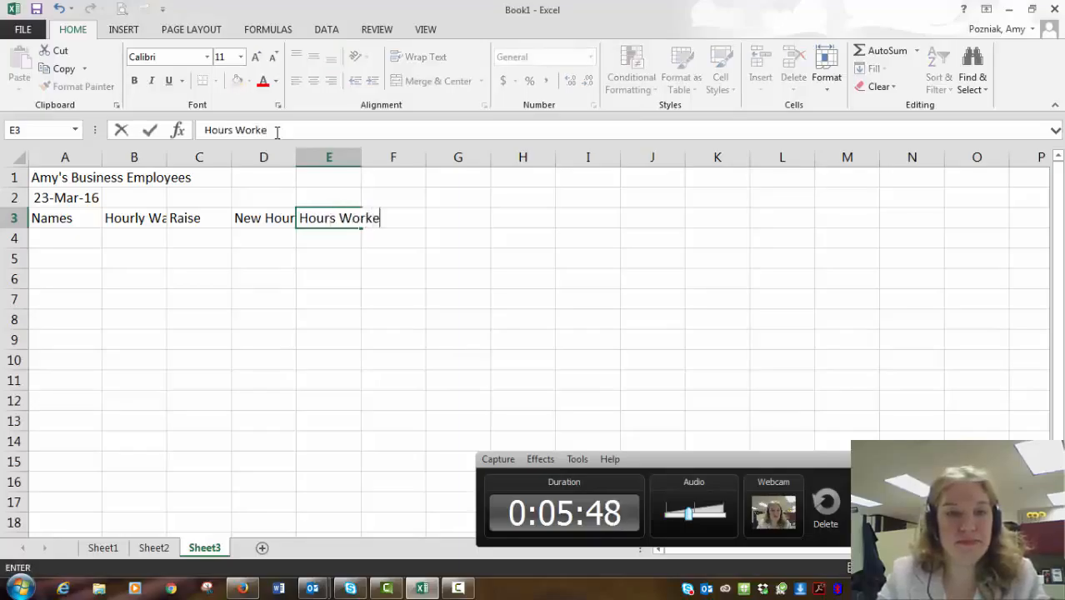
pyautogui.write('d')
pyautogui.press('Tab')
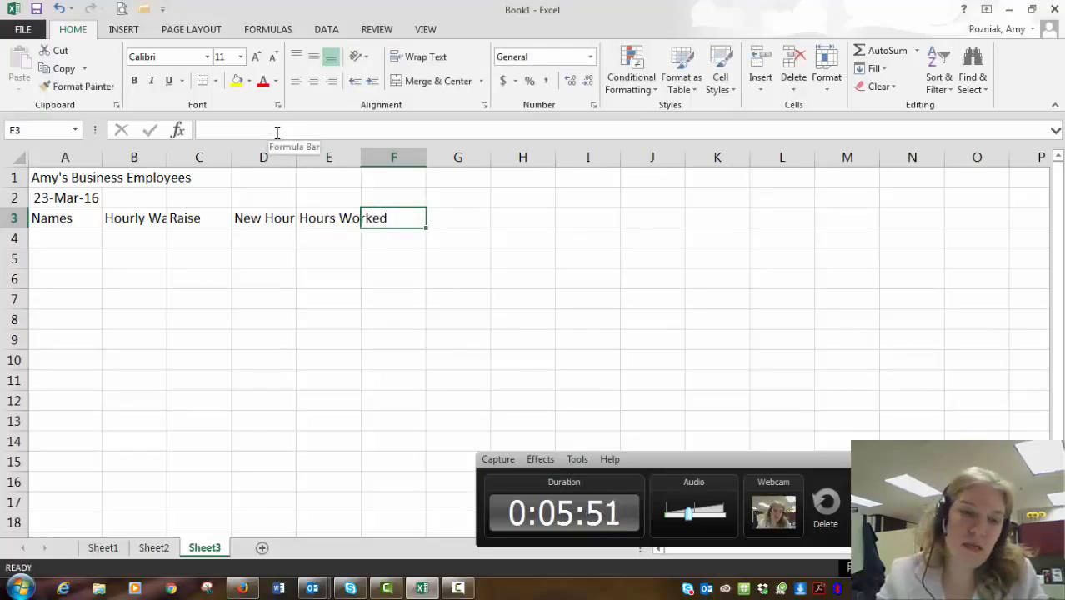
pyautogui.write('Net Pay')
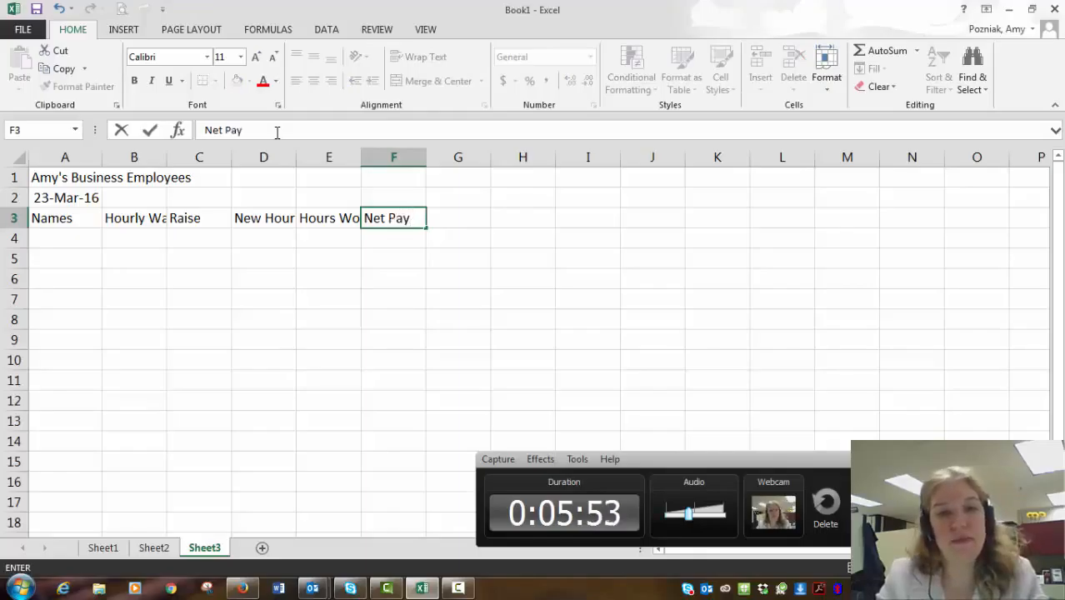
pyautogui.press('Return')
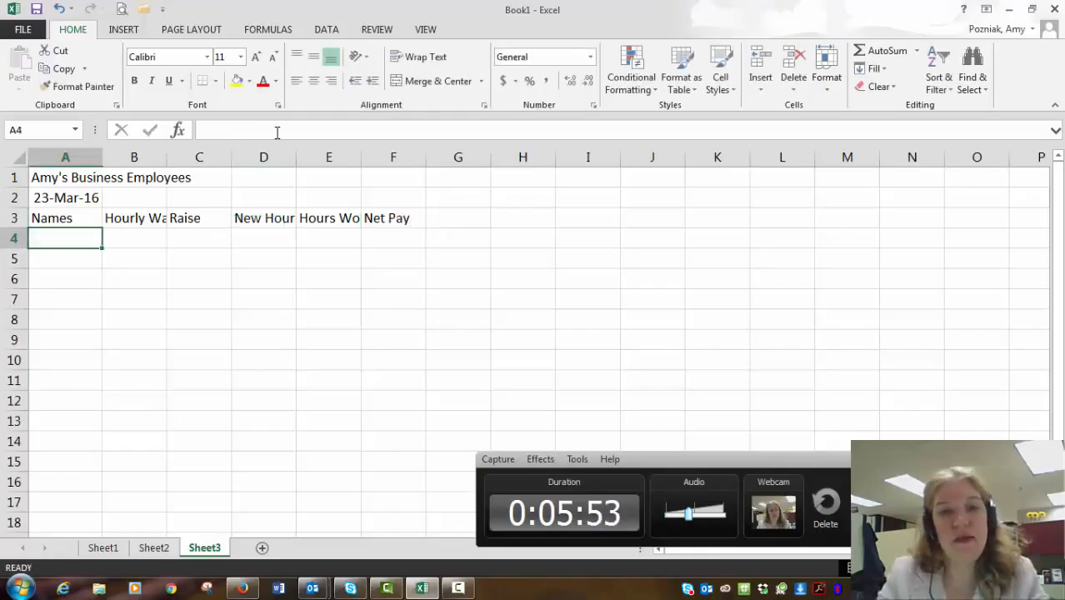
# Widen column B to fit its Hourly Wage heading
pyautogui.click(150, 219)
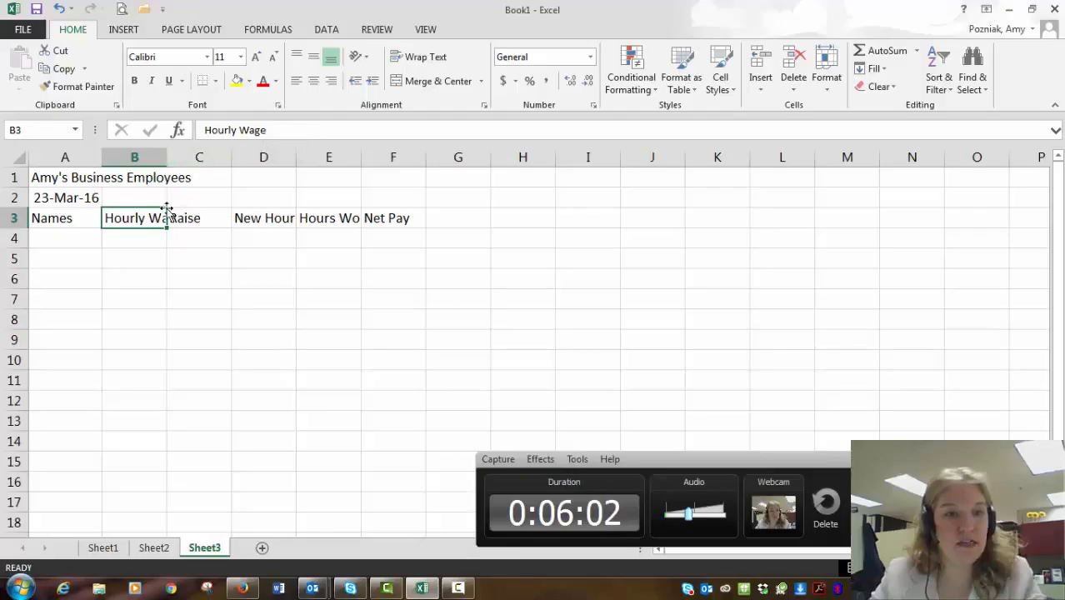
pyautogui.doubleClick(166, 156)
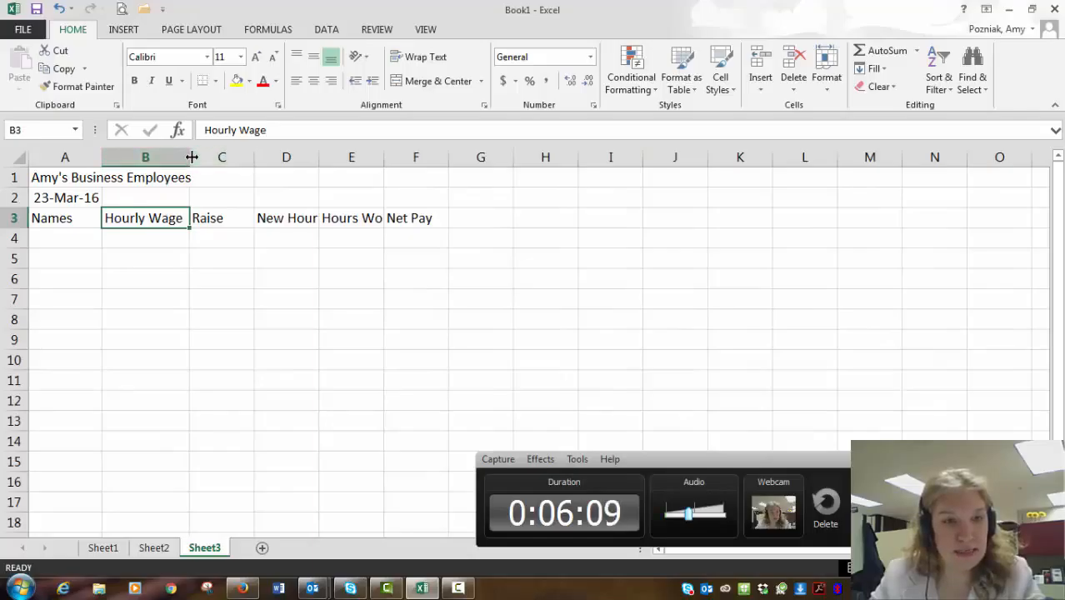
# Try auto-fitting all columns of the sheet to their contents, and undo the change
pyautogui.moveTo(189, 157)
pyautogui.mouseDown()
pyautogui.moveTo(218, 155)
pyautogui.moveTo(189, 161)
pyautogui.mouseUp()
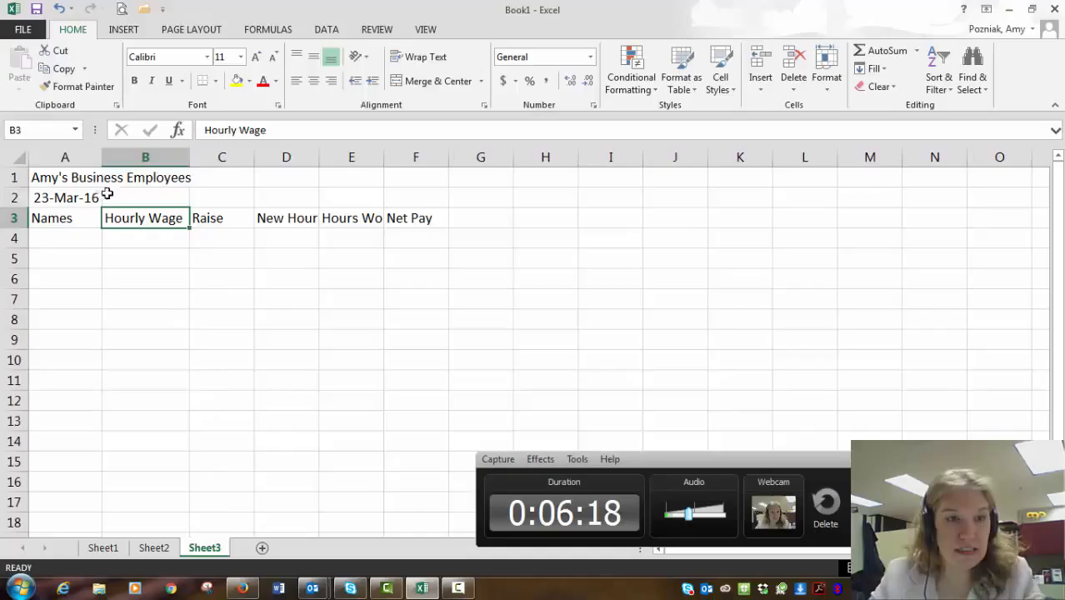
pyautogui.click(21, 160)
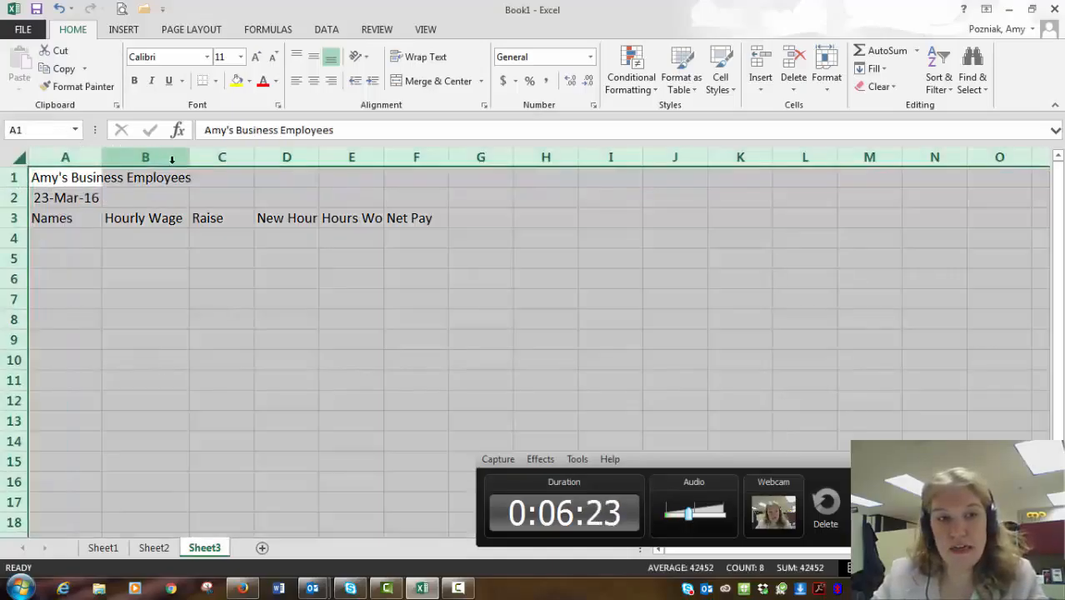
pyautogui.doubleClick(318, 155)
pyautogui.click(320, 157)
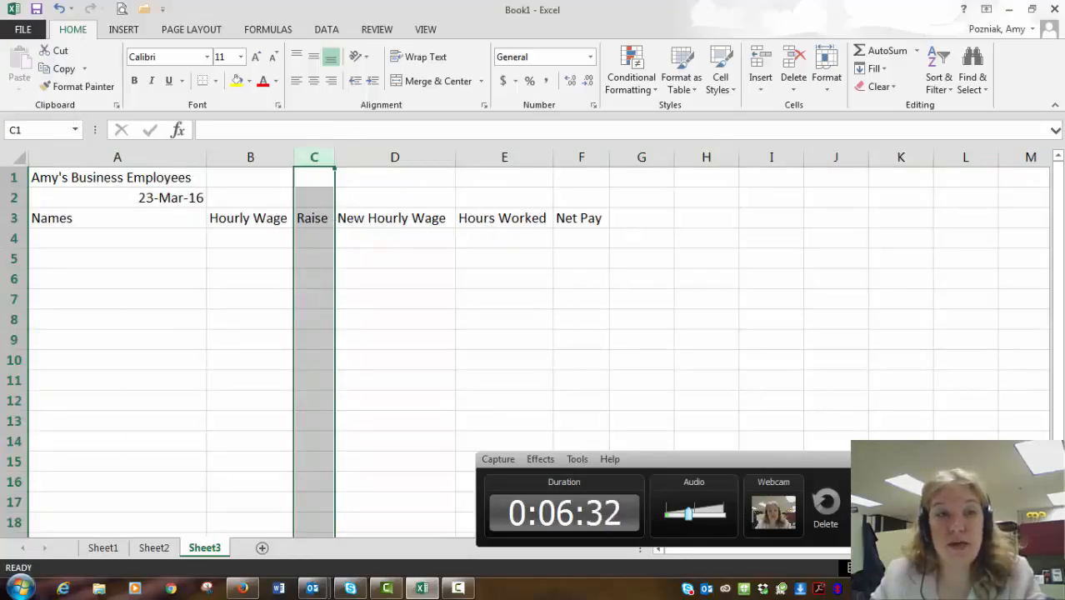
pyautogui.click(58, 10)
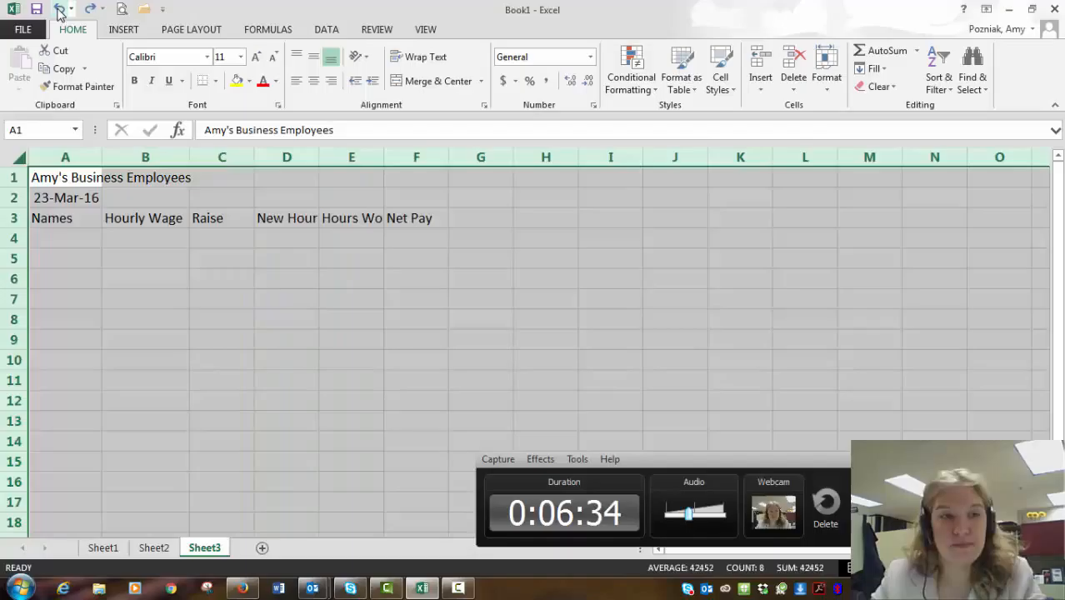
# Auto-fit columns D and E to their headings and widen column A to about twice its width
pyautogui.click(215, 236)
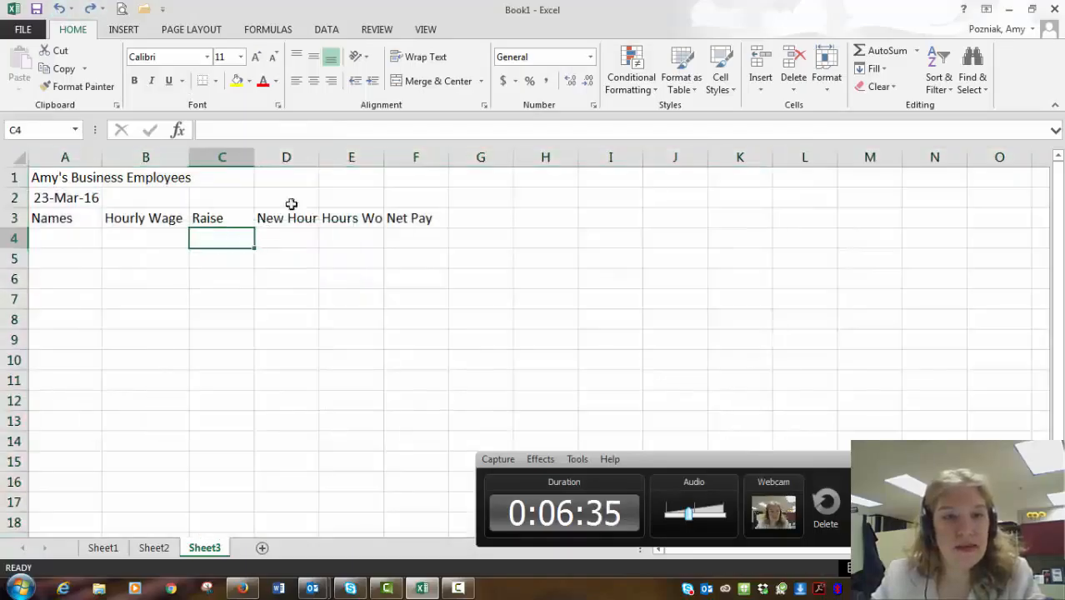
pyautogui.doubleClick(318, 158)
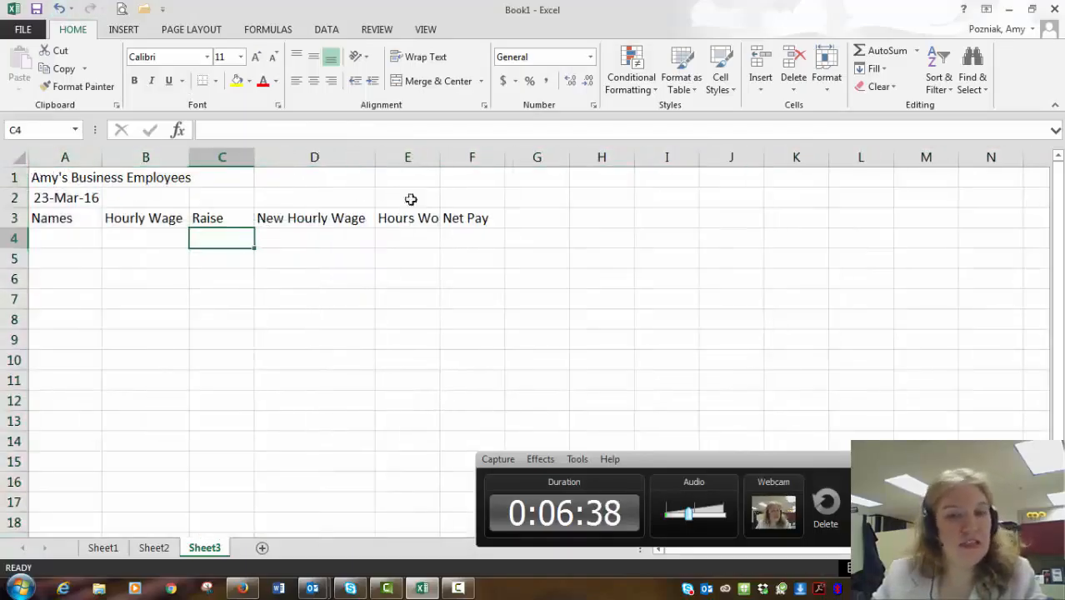
pyautogui.doubleClick(440, 158)
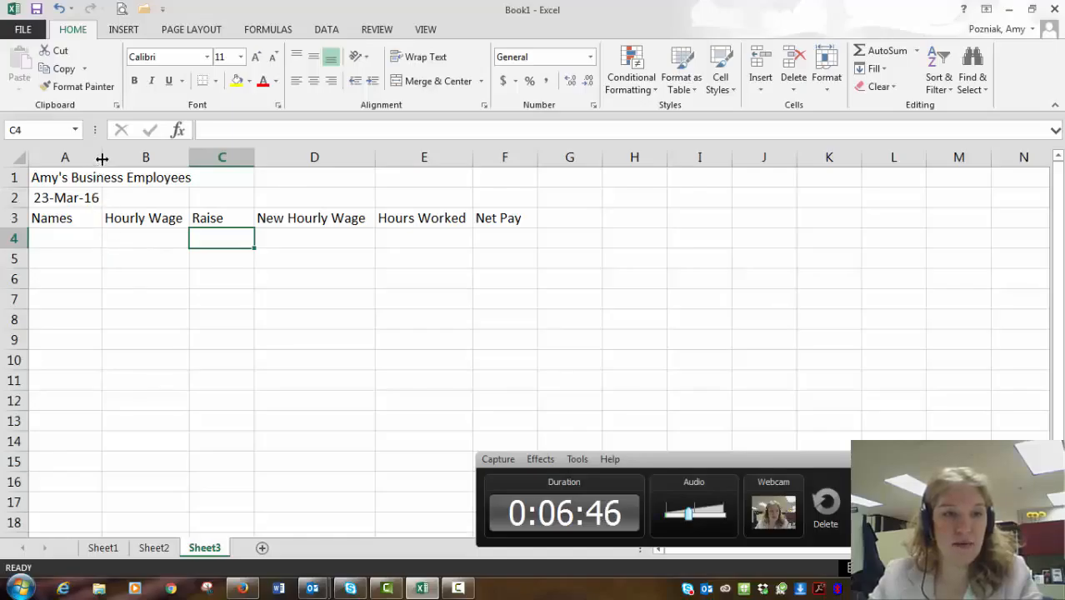
pyautogui.moveTo(102, 159); pyautogui.dragTo(163, 158)
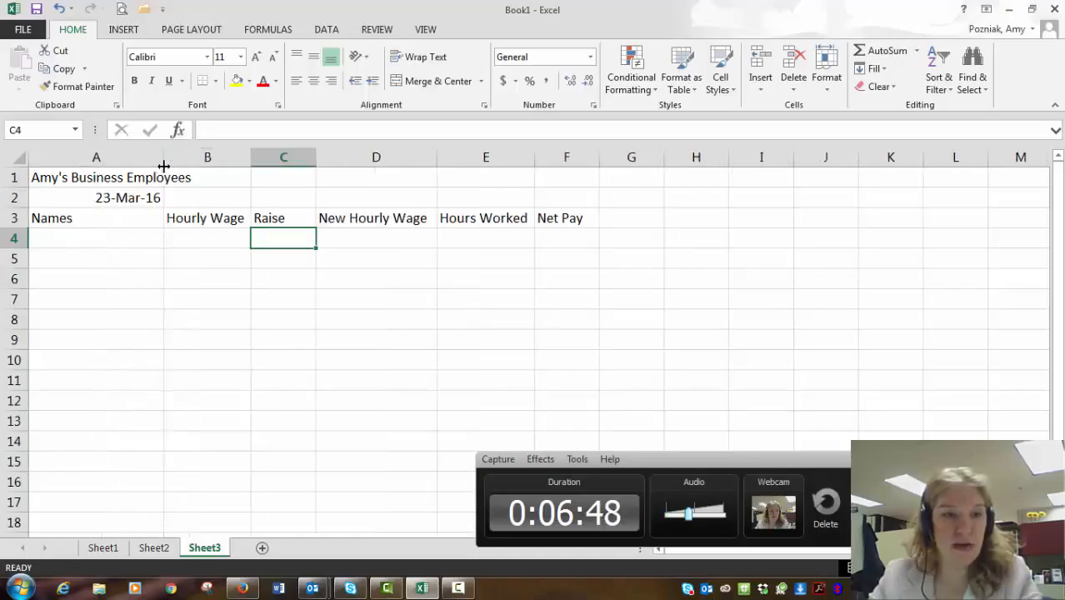
# Enter only the first employee's first name in cell A4, without the auto-completed remainder
pyautogui.click(64, 236)
pyautogui.write("Amy's Business Employees")
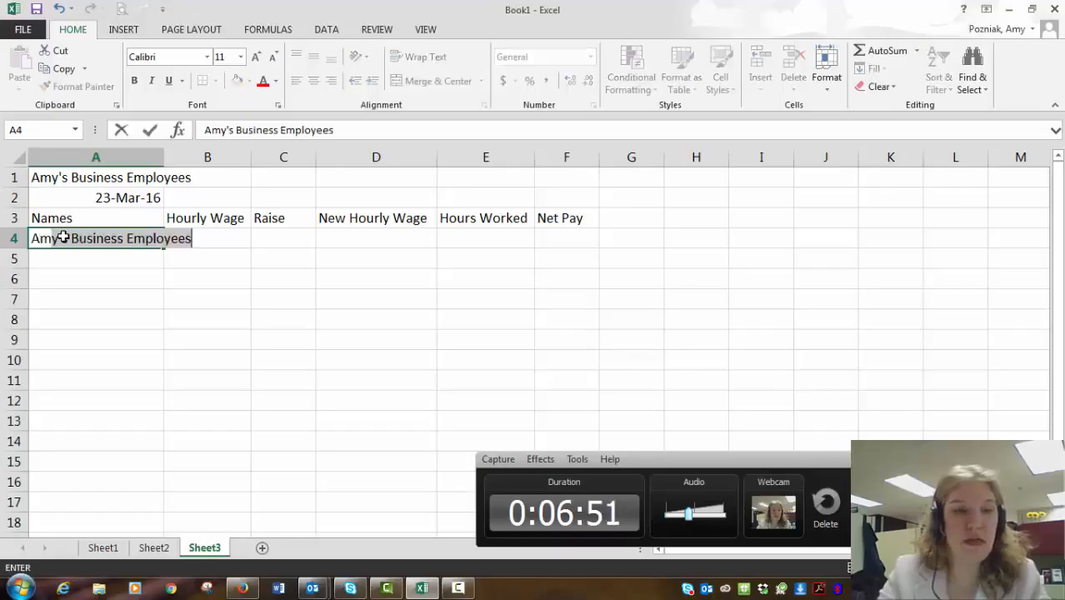
pyautogui.press('Tab')
pyautogui.click(64, 238)
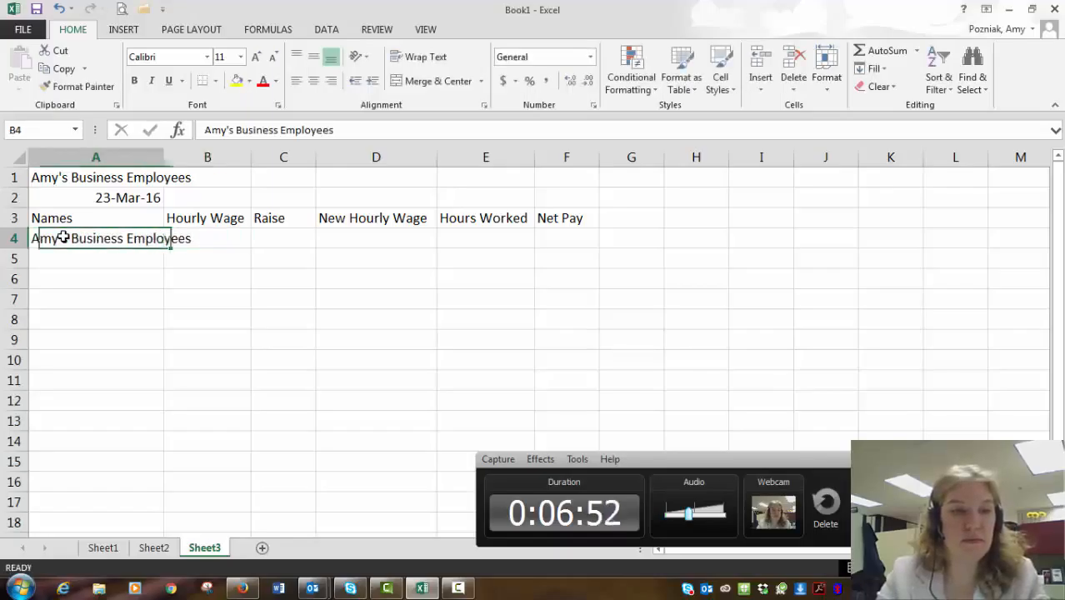
pyautogui.write('Amy')
pyautogui.press('Delete')
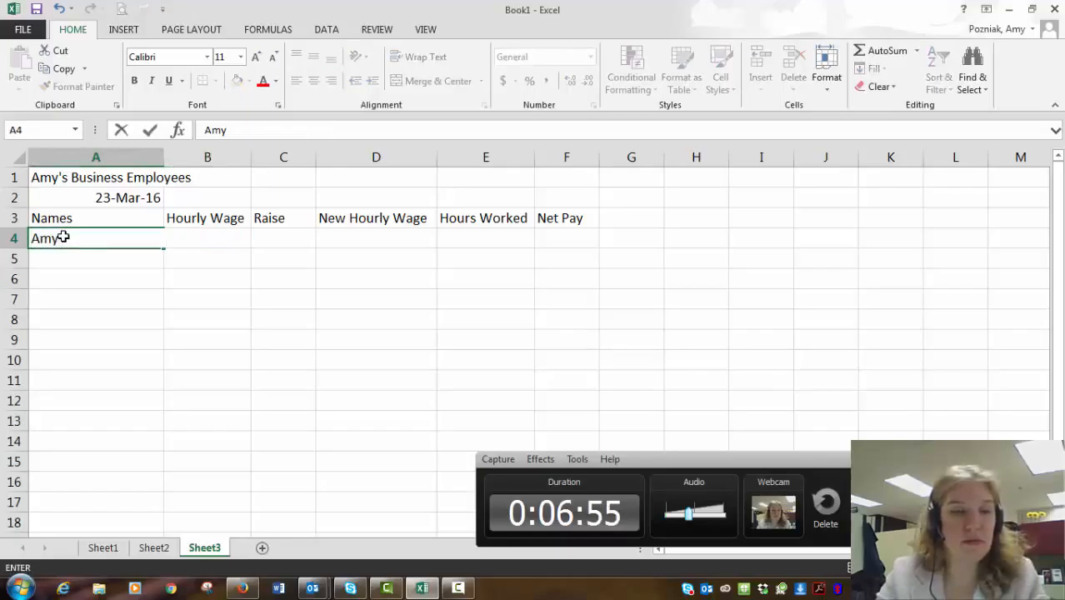
pyautogui.press('Return')
# Enter the first names of three more employees in cells A5 to A7
pyautogui.write('John')
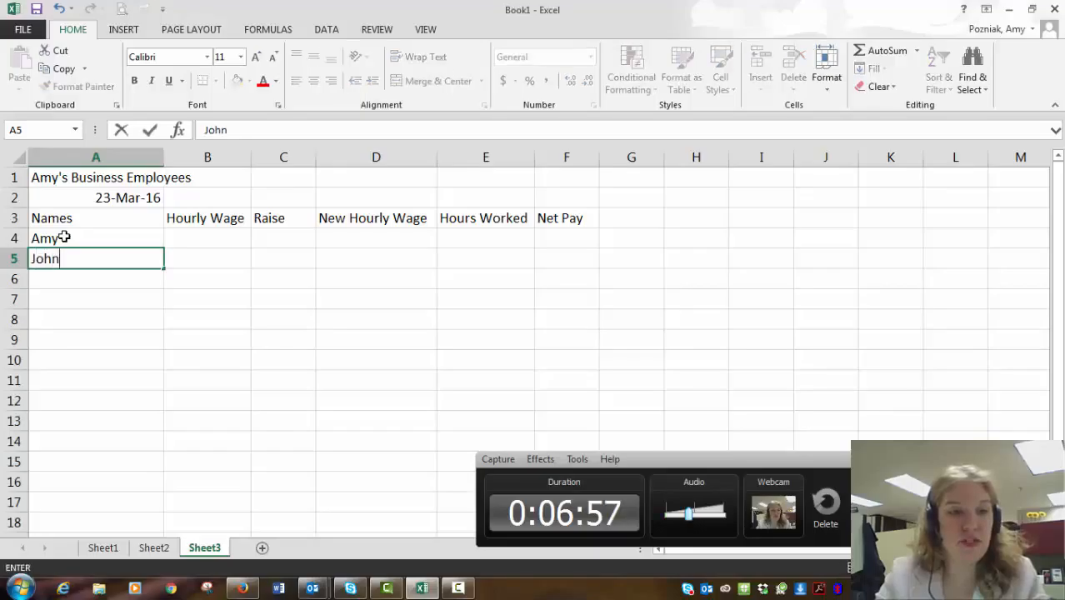
pyautogui.press('Return')
pyautogui.write('Anna')
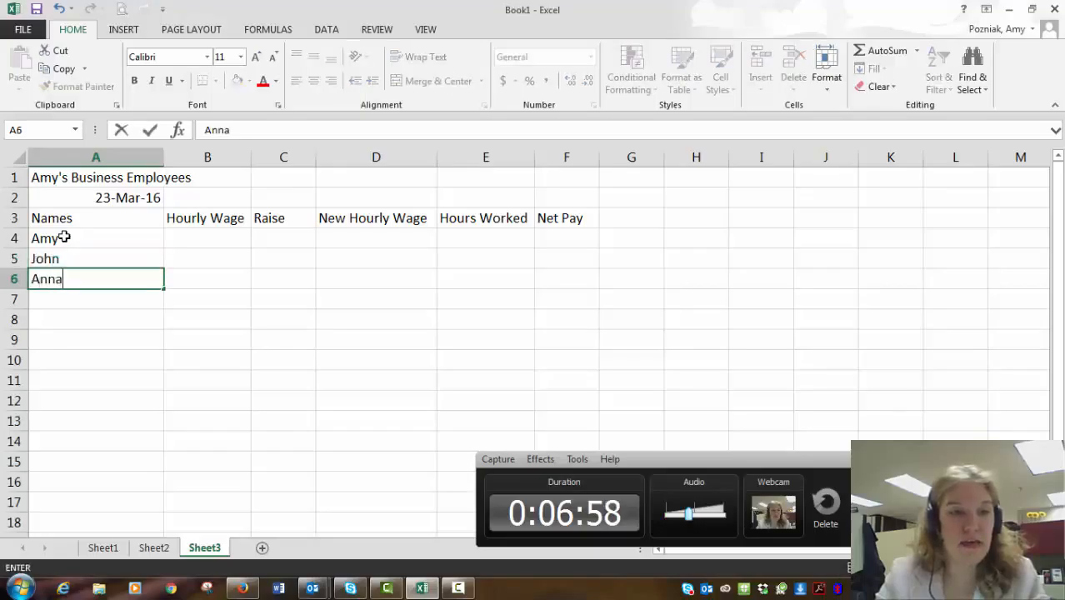
pyautogui.press('Return')
pyautogui.write('Laur')
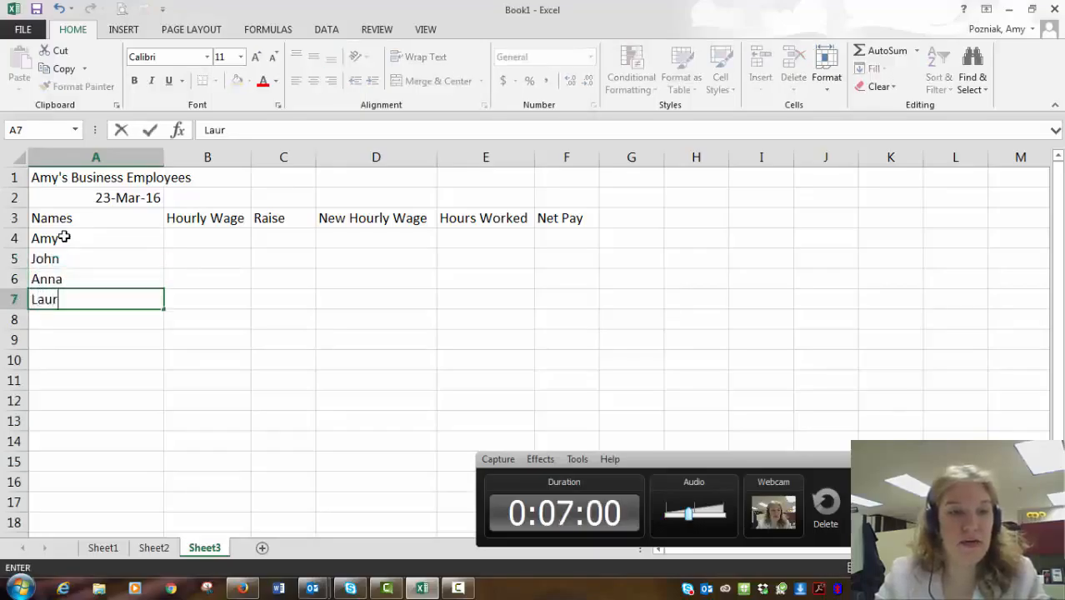
pyautogui.write('en')
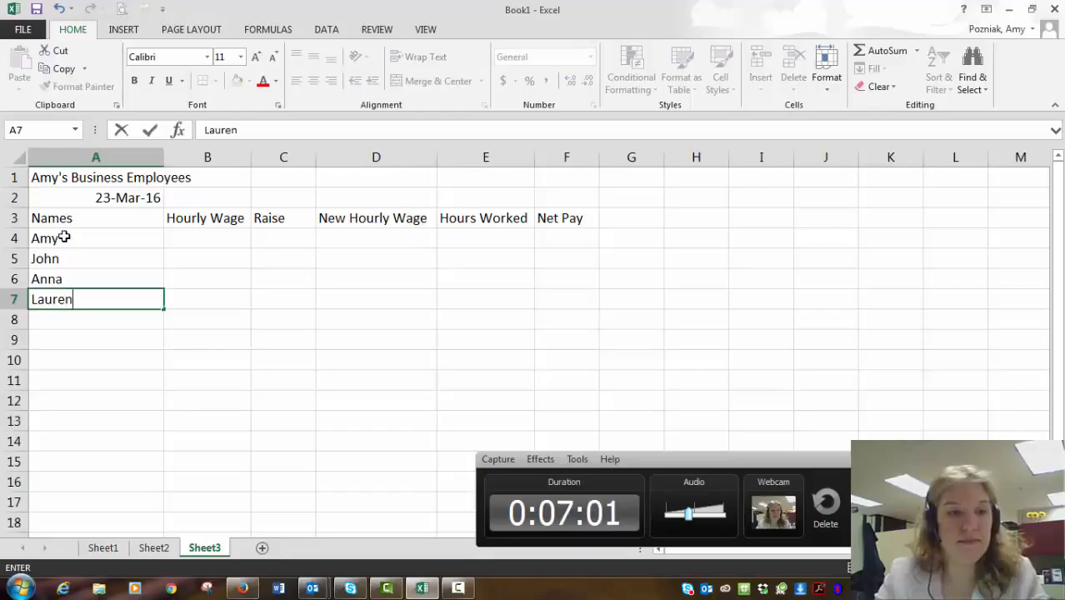
# Enter the hourly wages $40 in cell B4 and $39 in cell B5
pyautogui.click(206, 235)
pyautogui.write('$40')
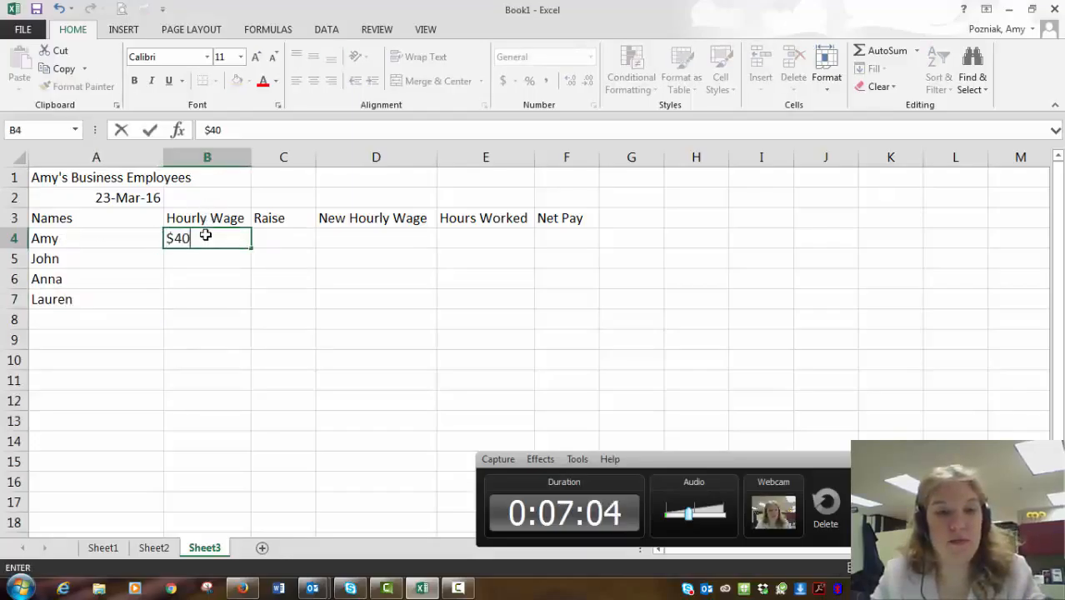
pyautogui.press('Return')
pyautogui.press('Return')
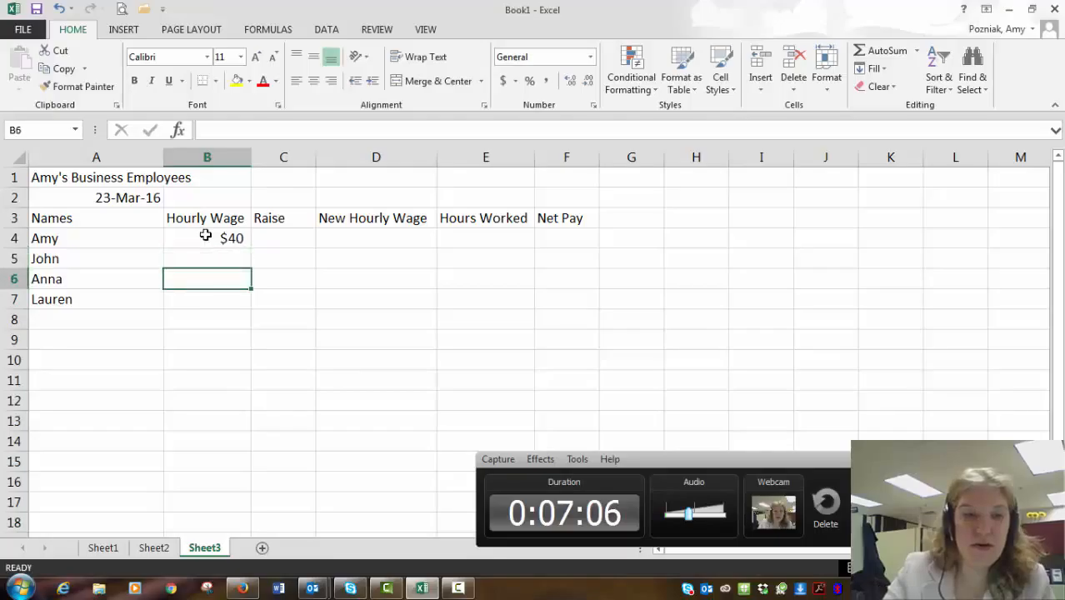
pyautogui.press('Up')
pyautogui.write('$')
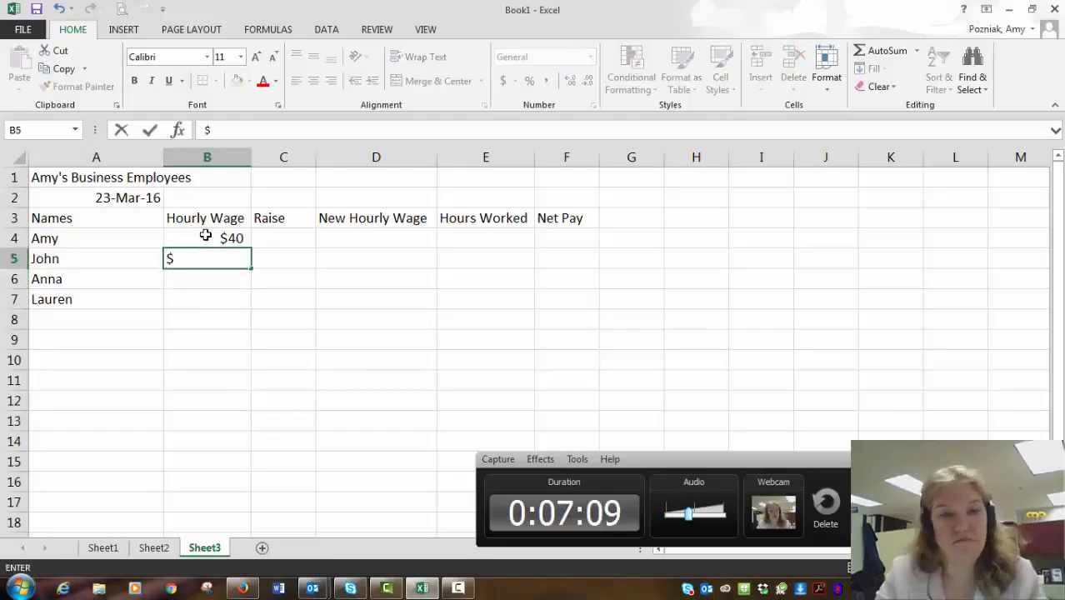
pyautogui.write('39')
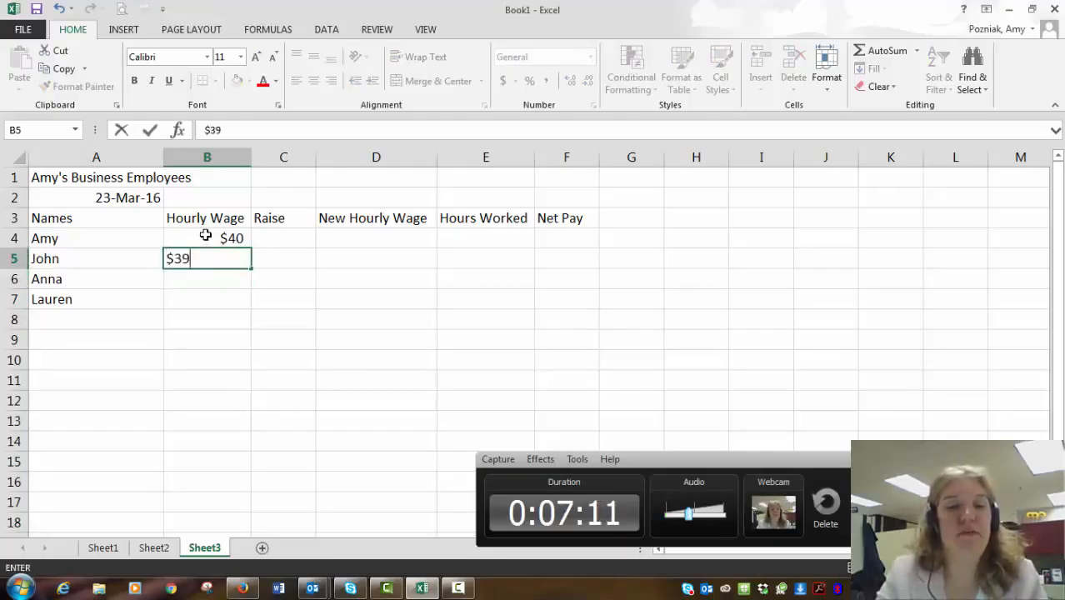
pyautogui.press('Return')
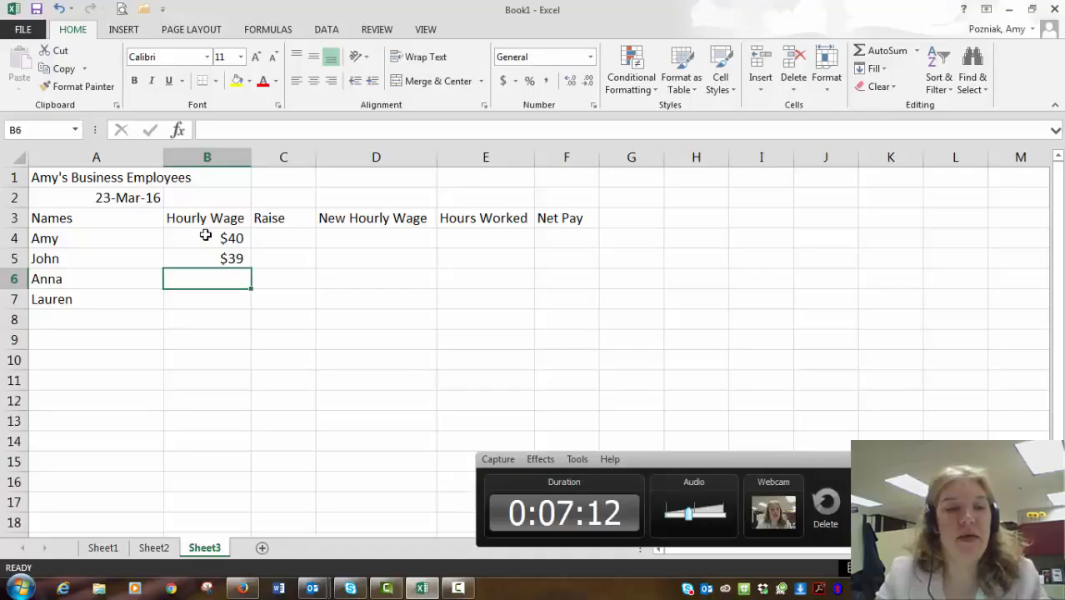
# Enter the hourly wages $12 in cell B6 and $10 in cell B7
pyautogui.write('$12')
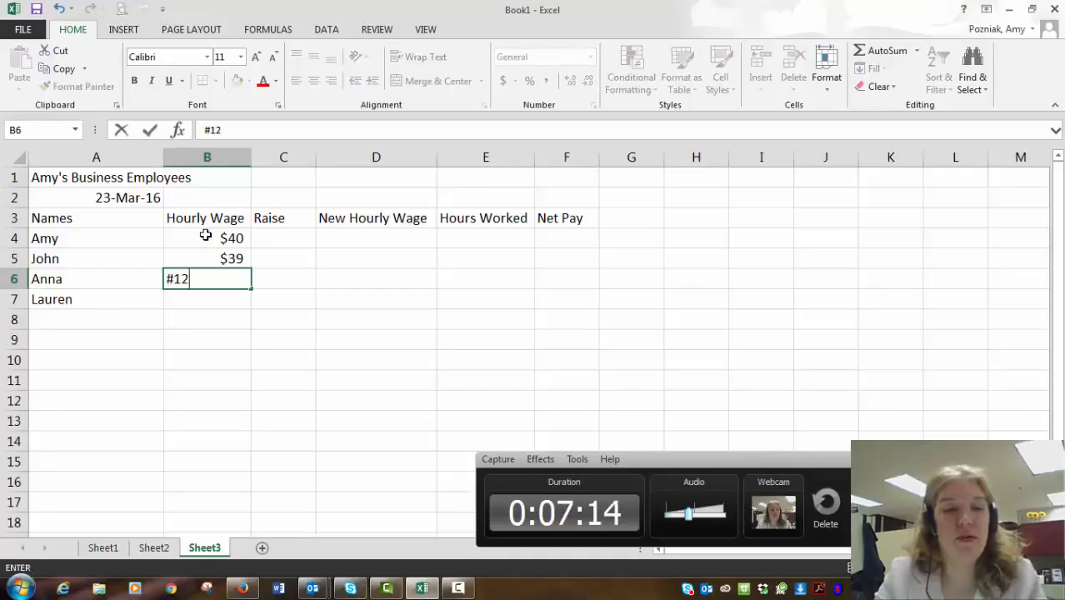
pyautogui.press('BackSpace')
pyautogui.press('BackSpace')
pyautogui.press('BackSpace')
pyautogui.write('$')
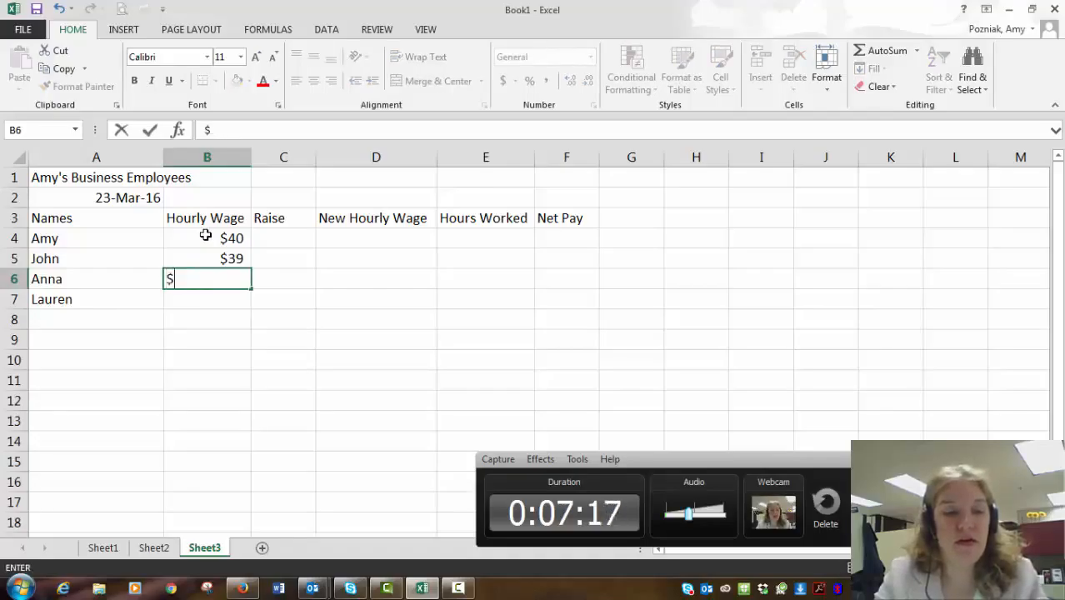
pyautogui.press('Return')
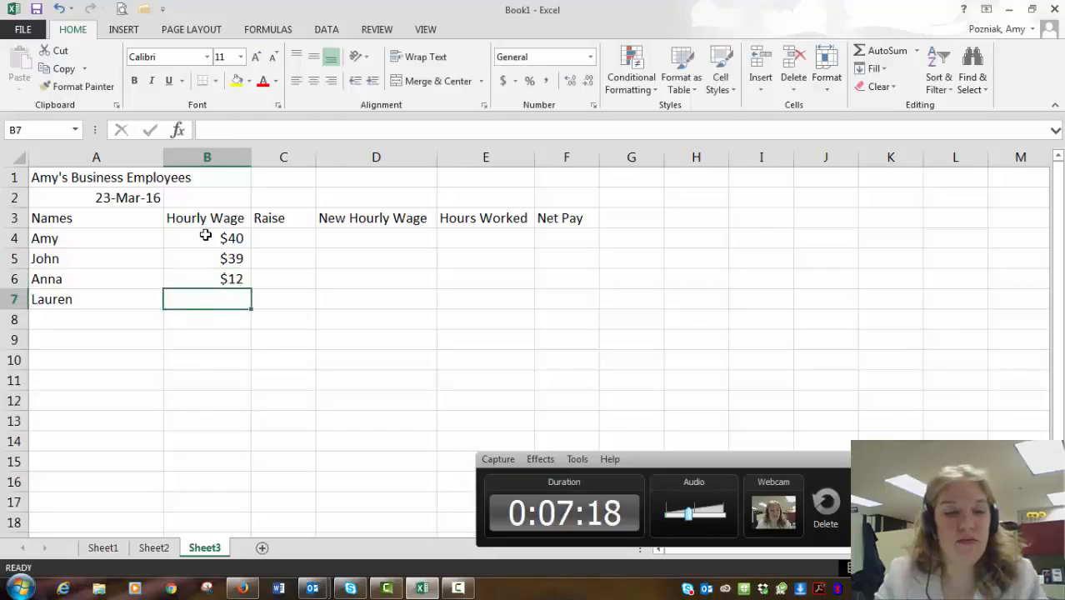
pyautogui.write('$10')
pyautogui.press('Return')
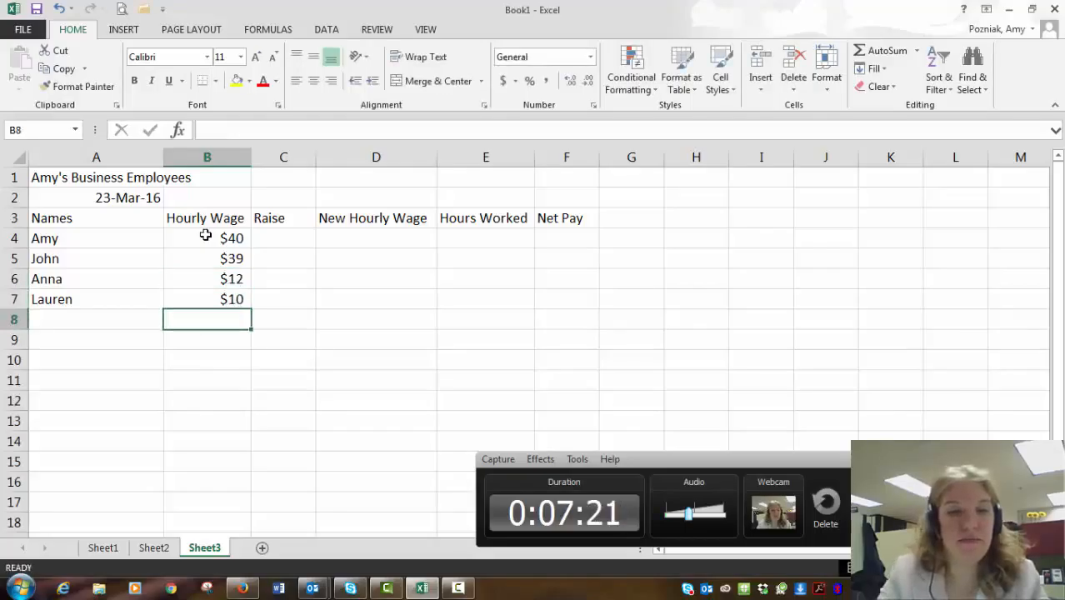
# Fill the Raise column with 20% in C4, 40% in C5, and 10% in both C6 and C7
pyautogui.click(285, 242)
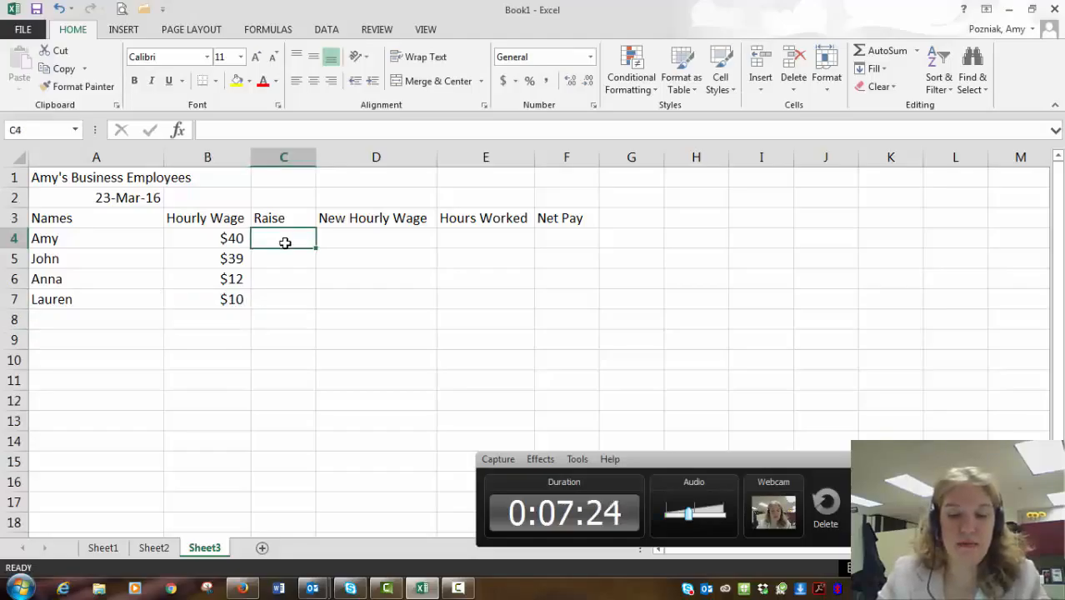
pyautogui.write('20')
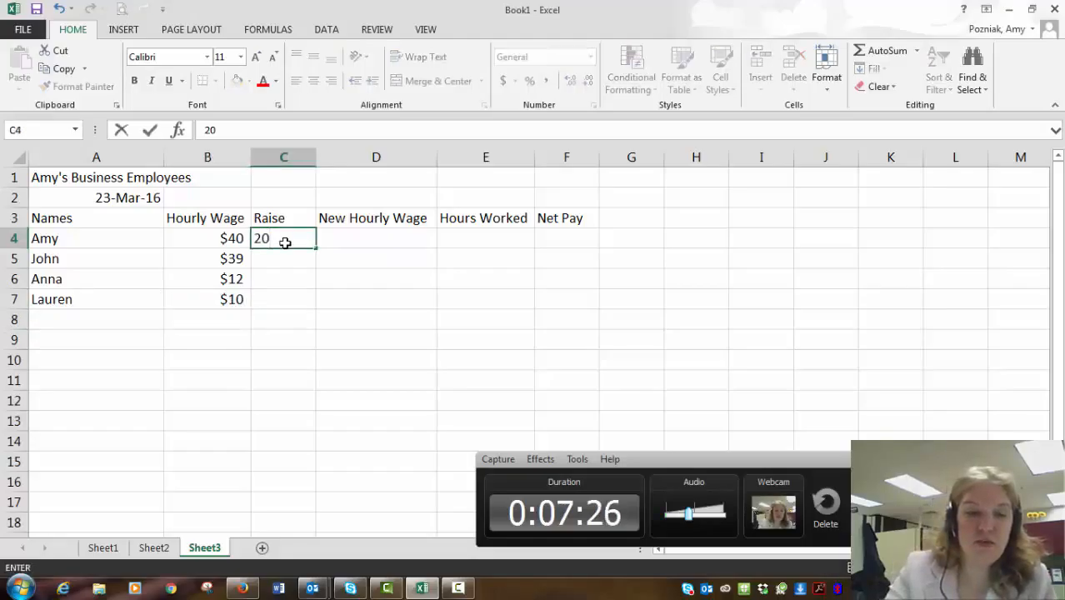
pyautogui.write('%')
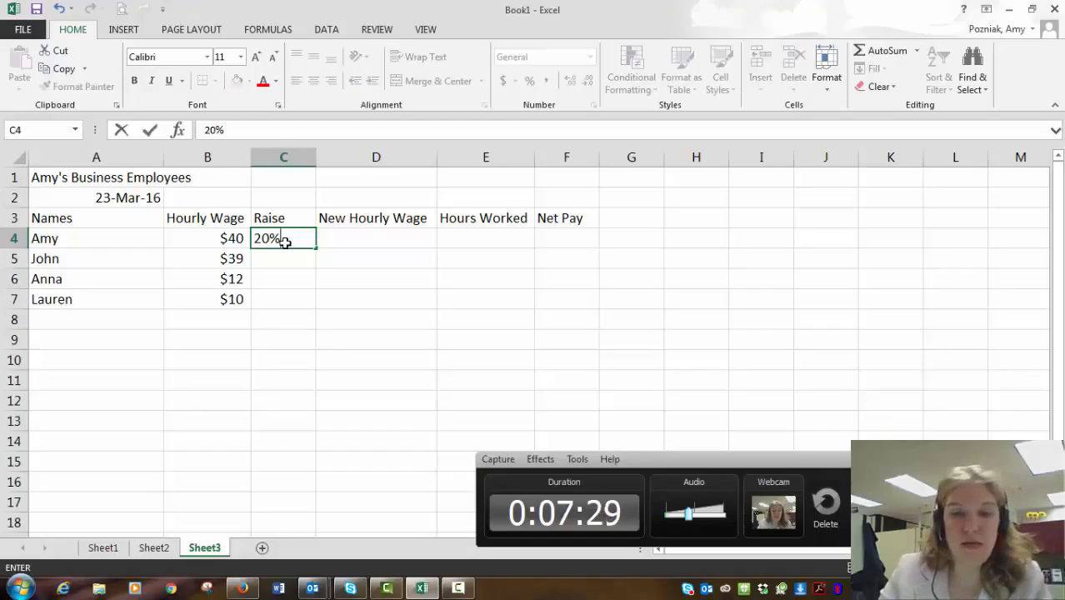
pyautogui.press('Return')
pyautogui.write('40')
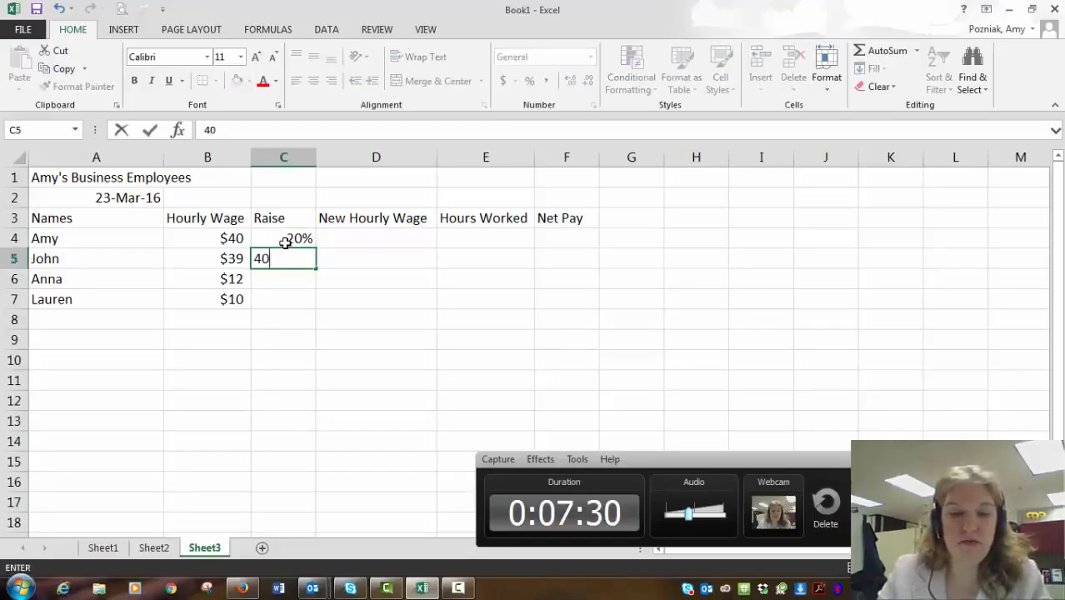
pyautogui.write('%')
pyautogui.press('Return')
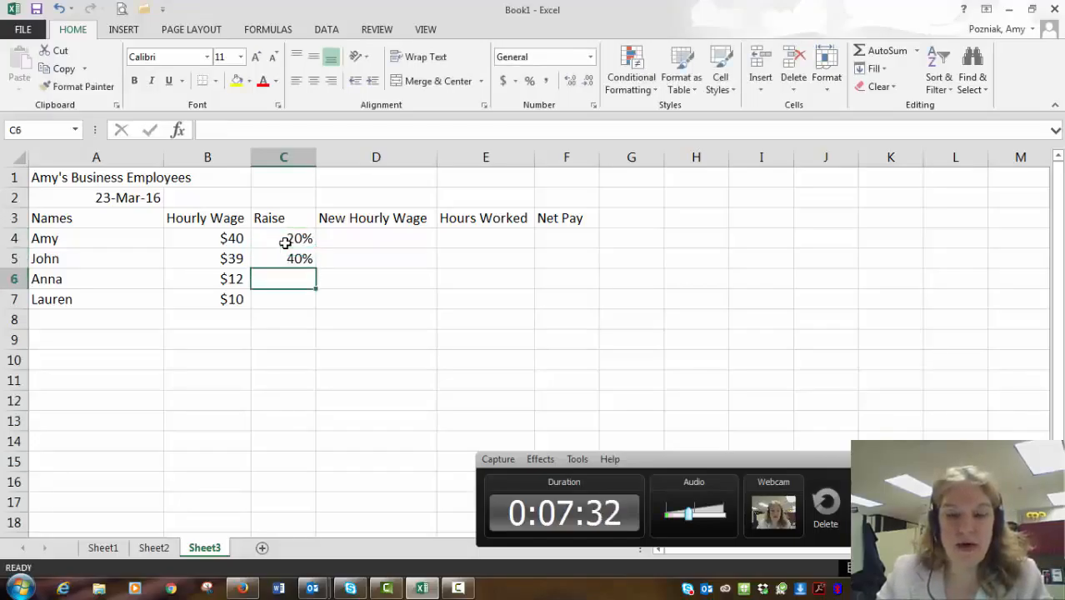
pyautogui.write('10%')
pyautogui.press('Return')
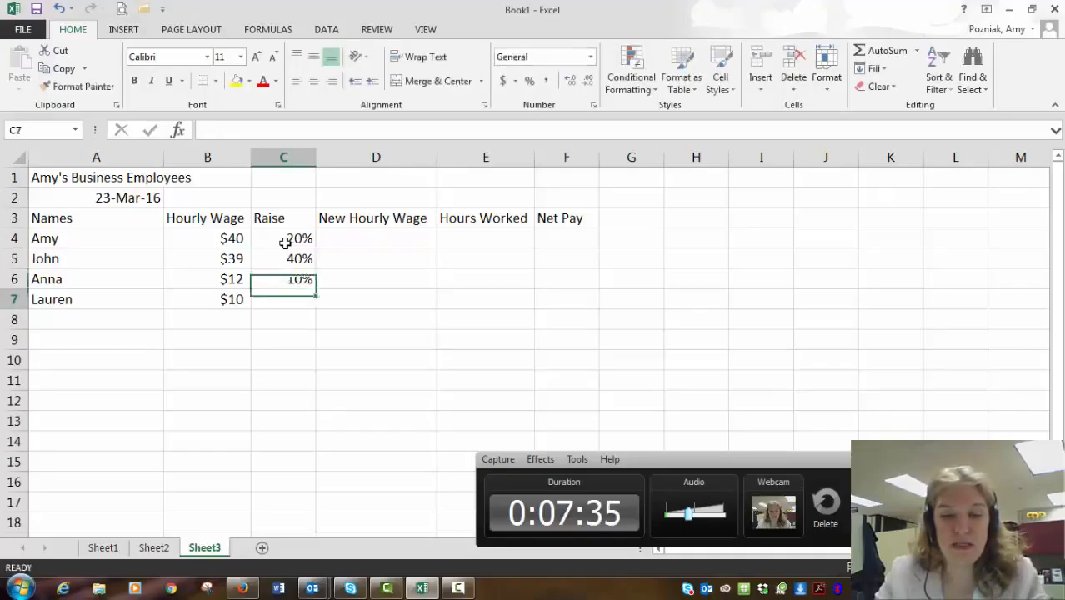
pyautogui.write('10%')
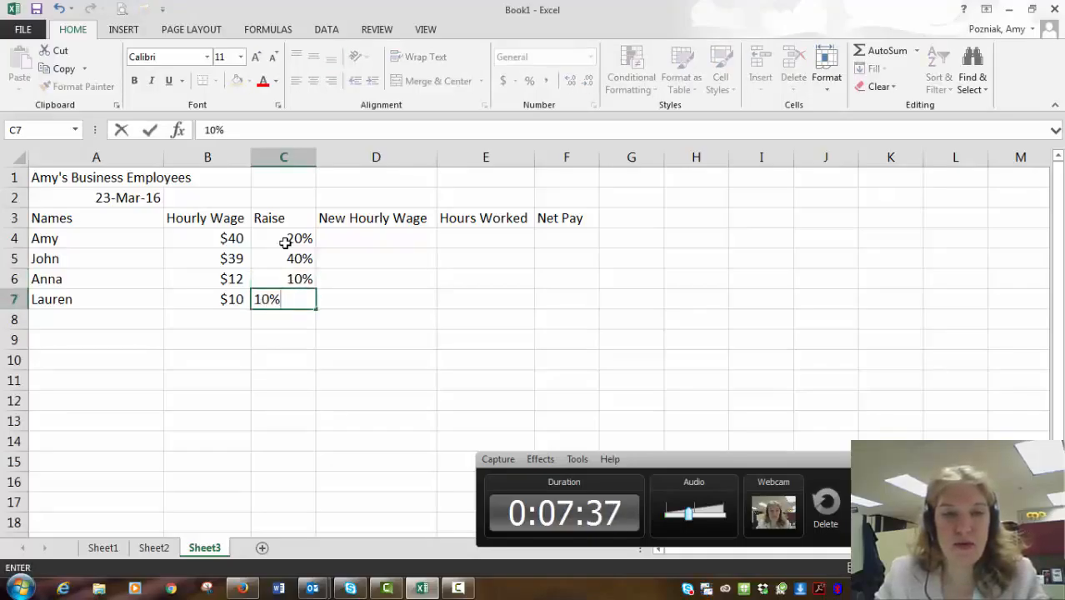
pyautogui.press('Return')
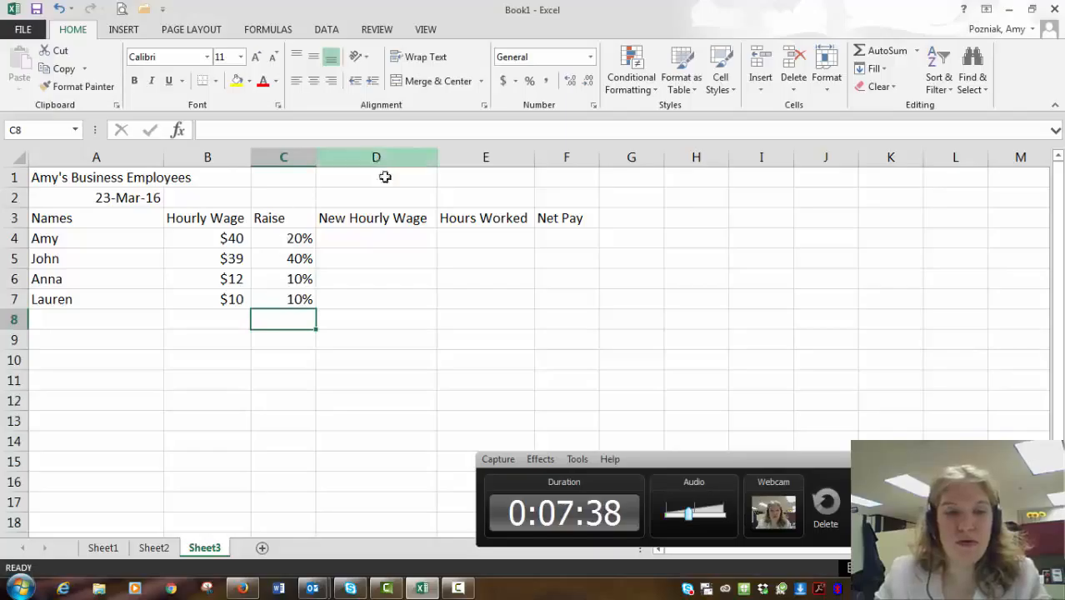
# Enter the formula =B4*C4 in cell D4 of the New Hourly Wage column
pyautogui.click(364, 237)
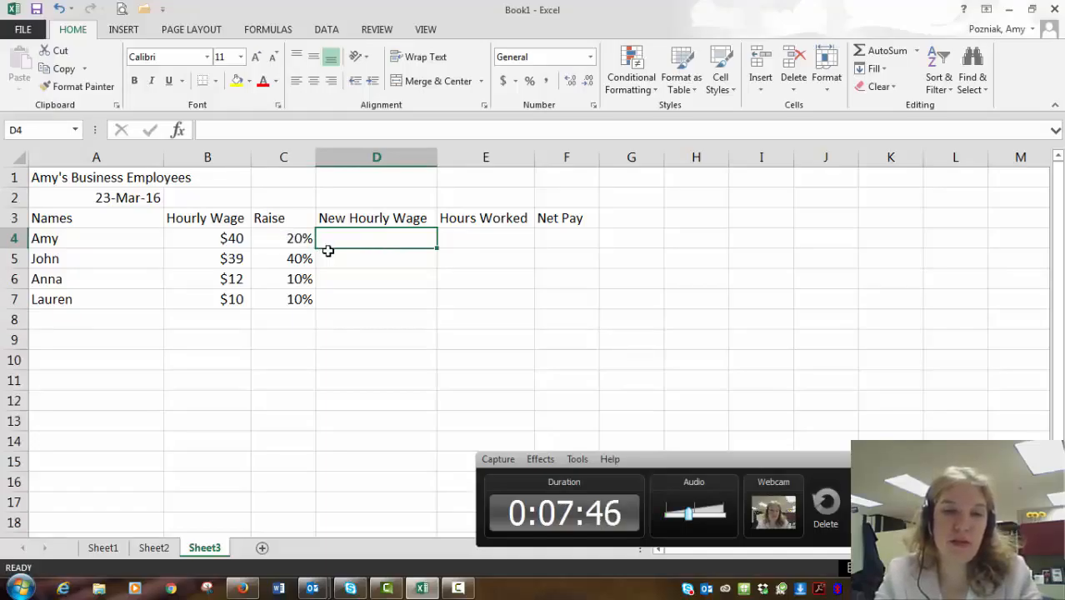
pyautogui.write('=')
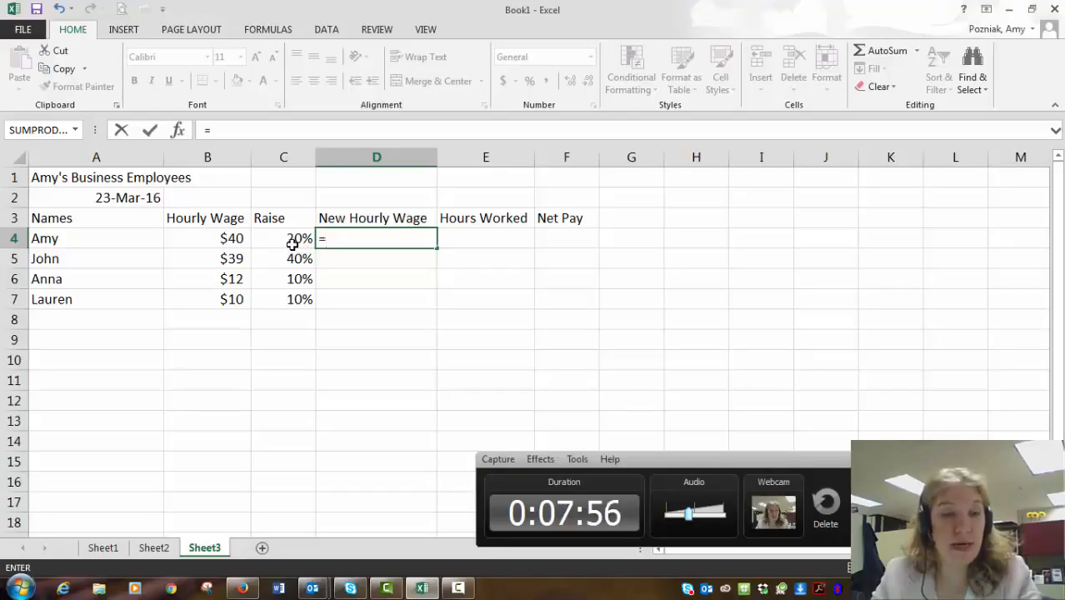
pyautogui.click(220, 241)
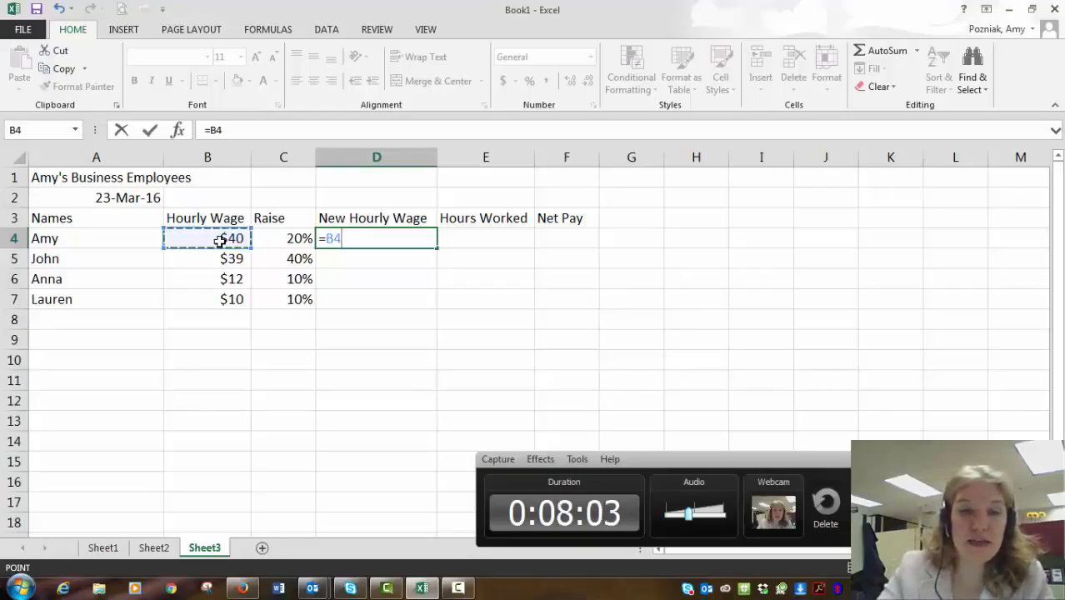
pyautogui.write('*')
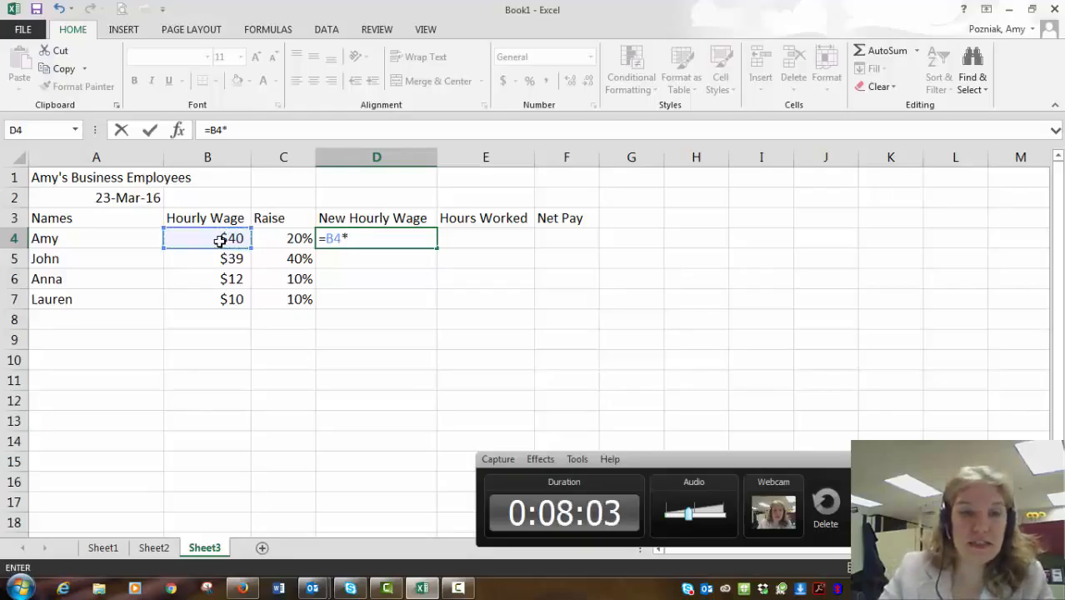
pyautogui.click(290, 241)
pyautogui.press('Return')
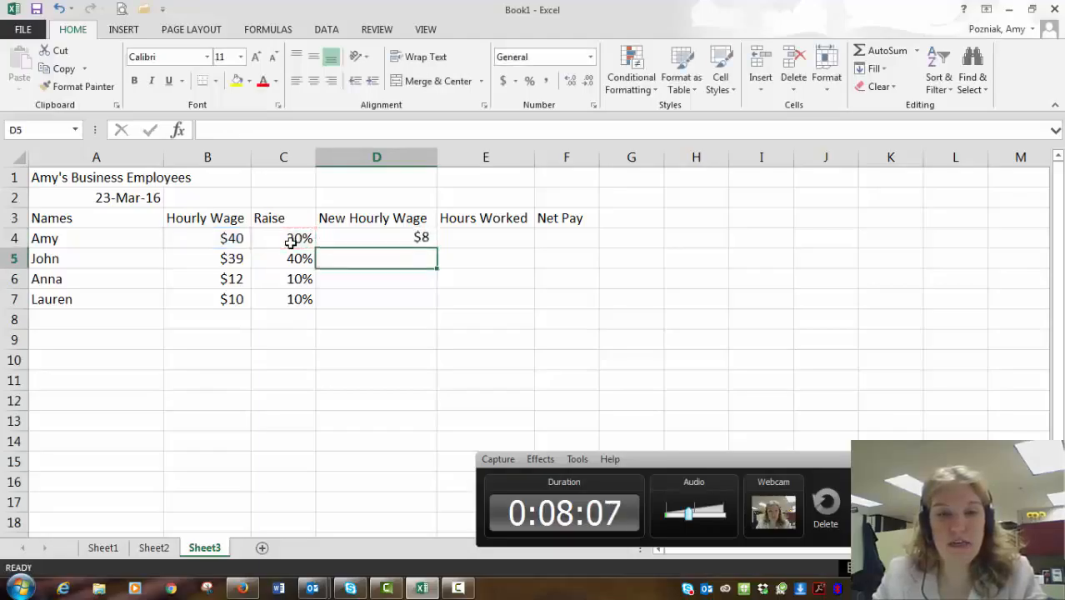
# Extend the New Hourly Wage formula in D4 to =B4*C4+B4 so it adds the original wage
pyautogui.click(402, 237)
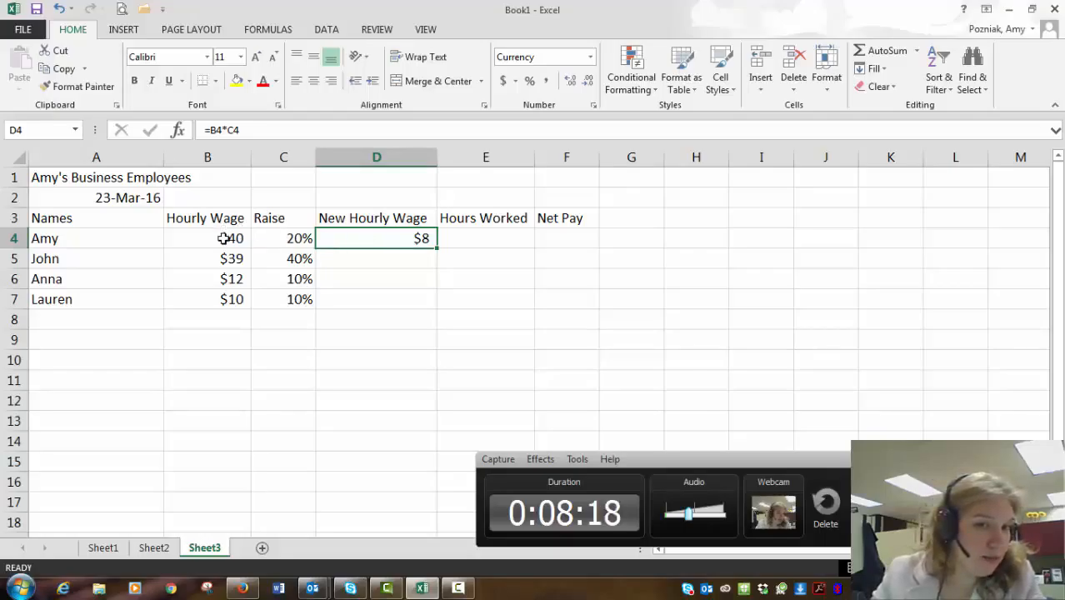
pyautogui.click(252, 131)
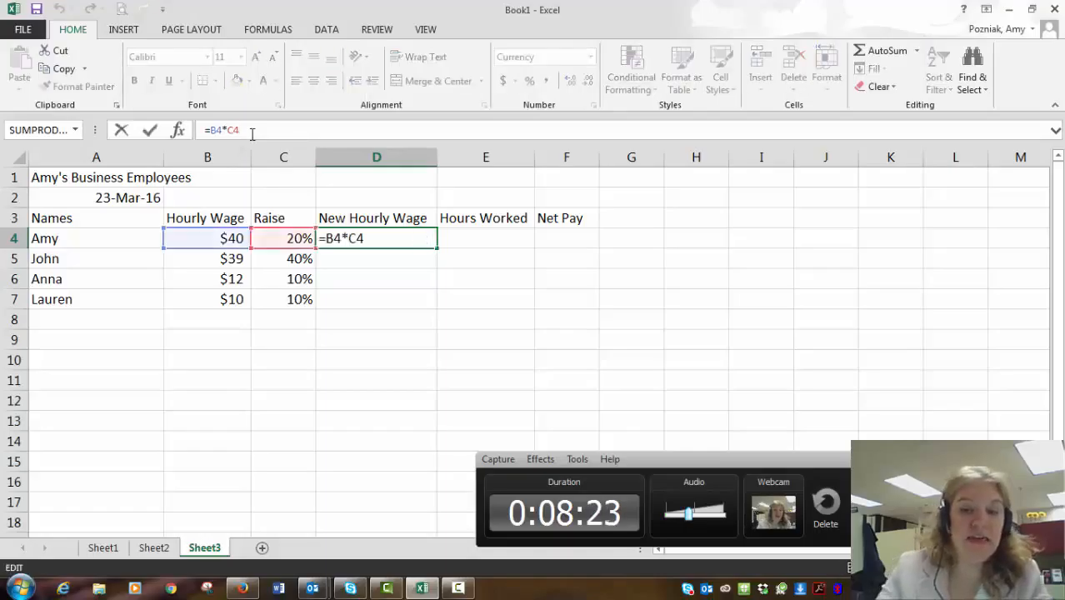
pyautogui.write('+')
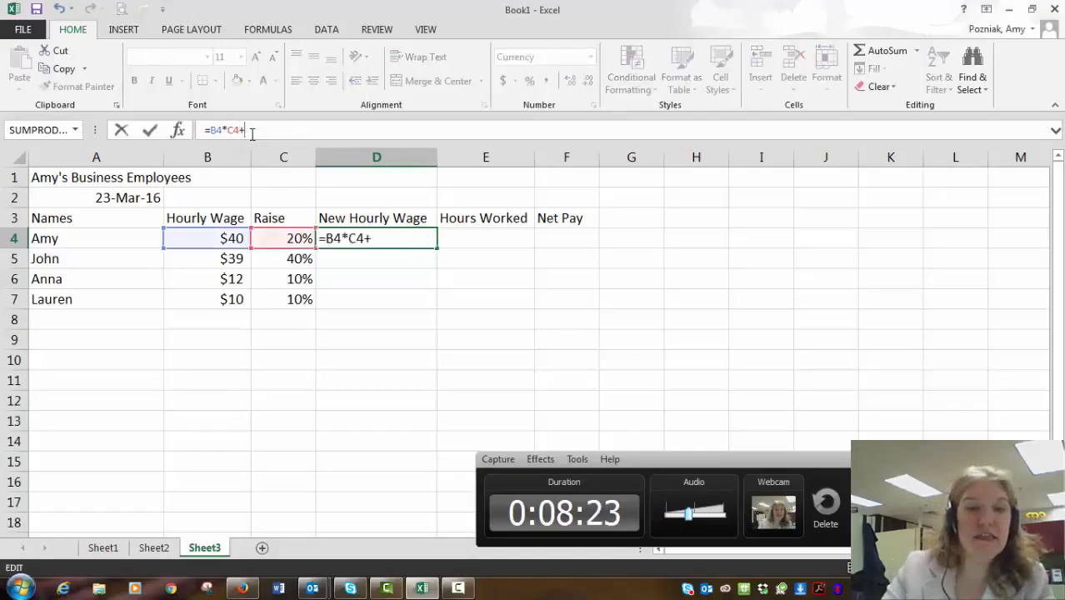
pyautogui.click(208, 237)
pyautogui.press('Return')
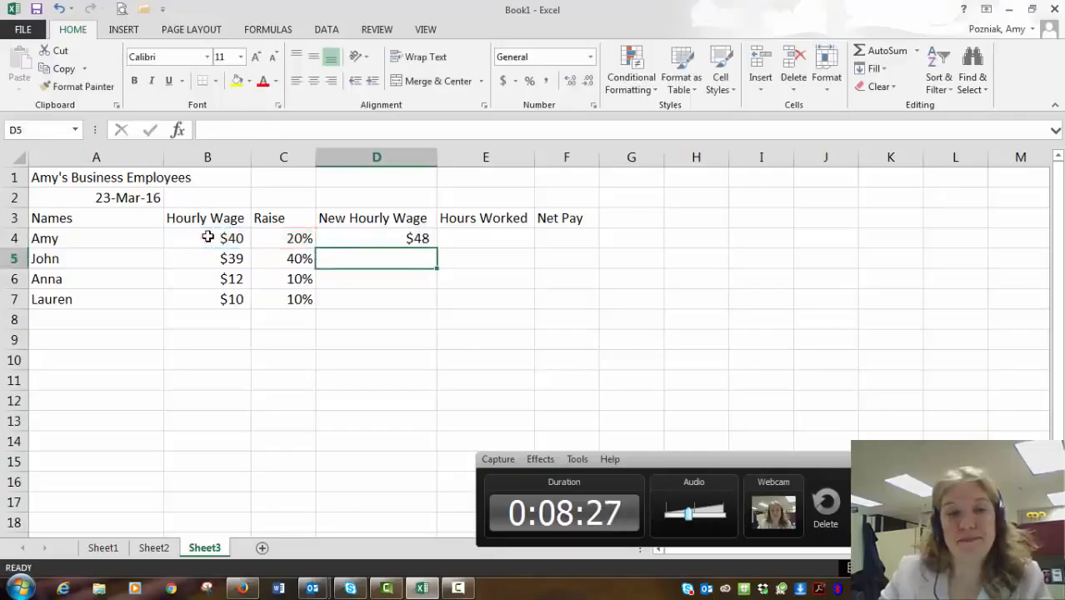
# Fill the New Hourly Wage formula from D4 down through D7
pyautogui.click(387, 239)
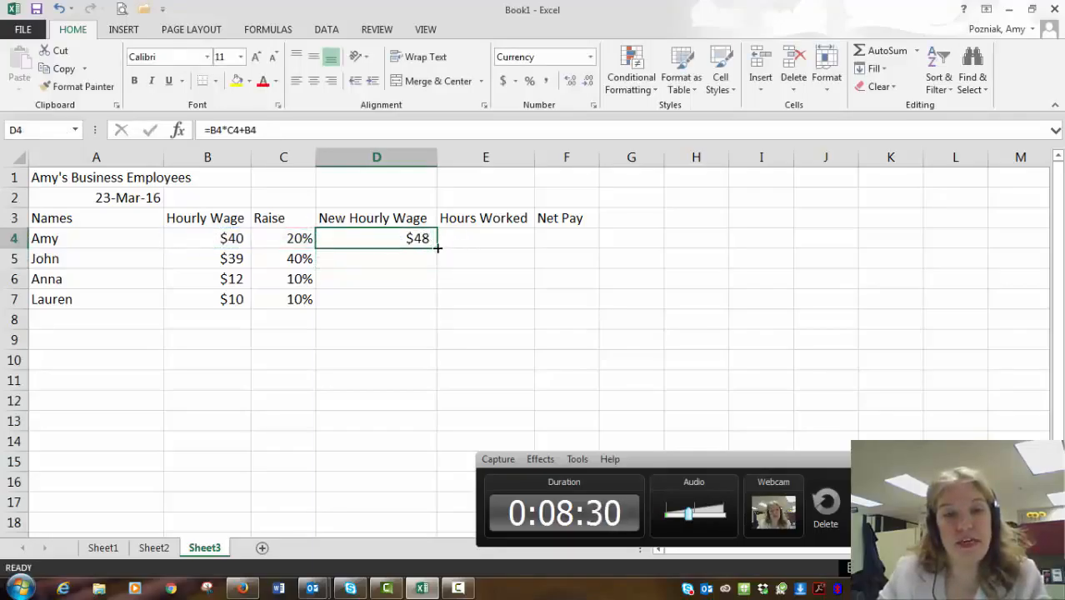
pyautogui.moveTo(438, 247); pyautogui.dragTo(430, 312)
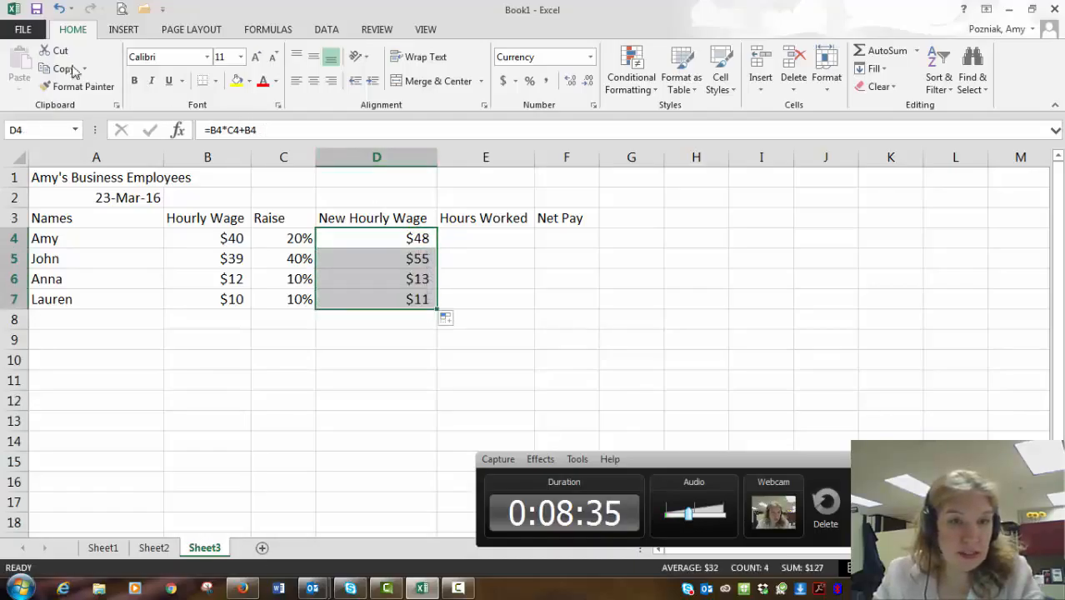
pyautogui.click(58, 9)
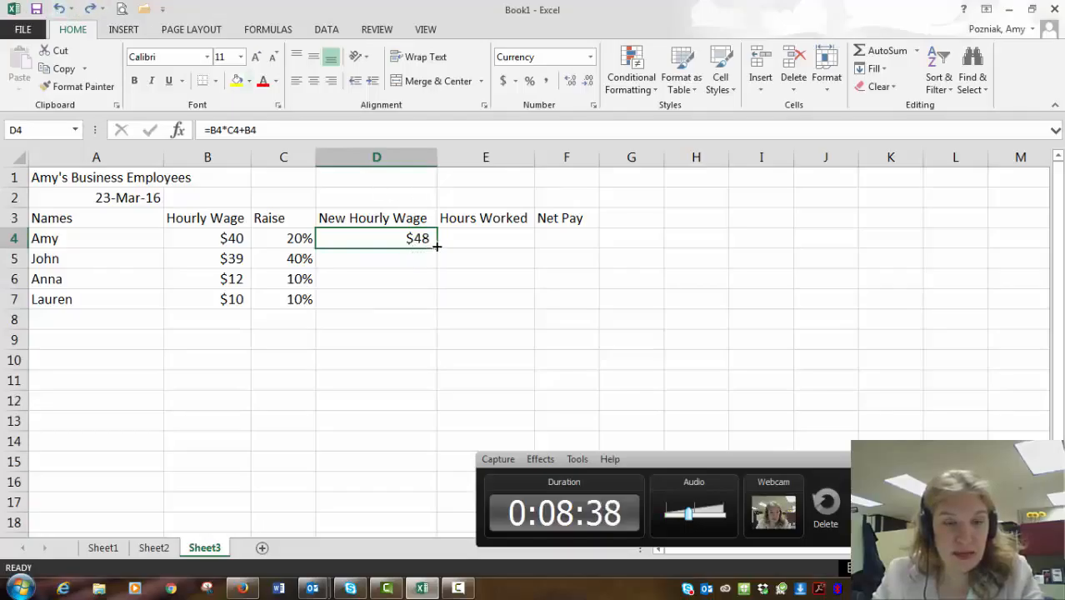
pyautogui.moveTo(437, 247); pyautogui.dragTo(433, 309)
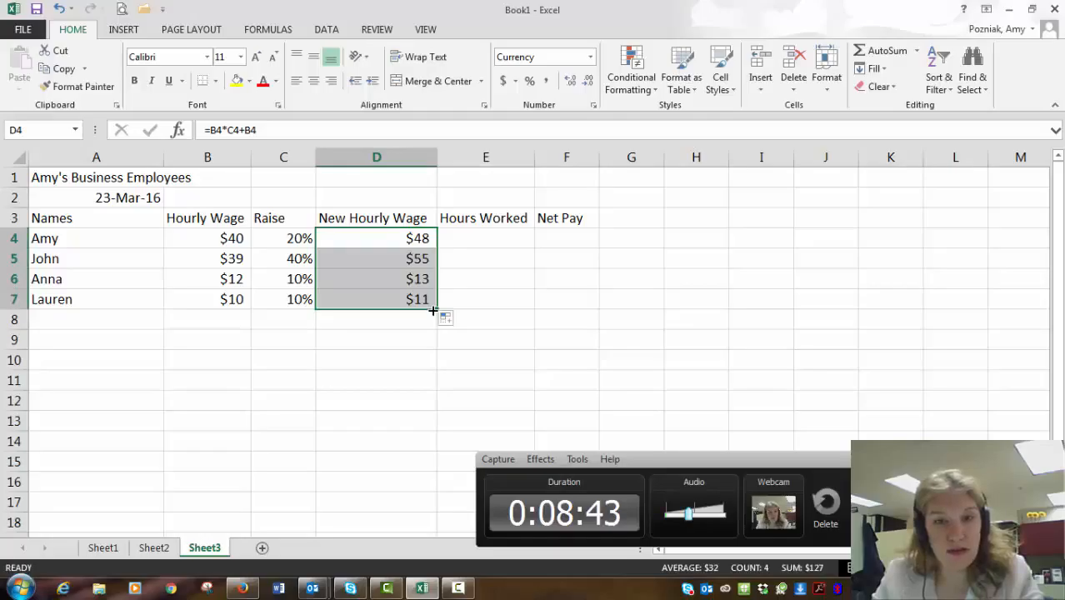
# Change the first employee's raise in cell C4 to 30%
pyautogui.click(294, 241)
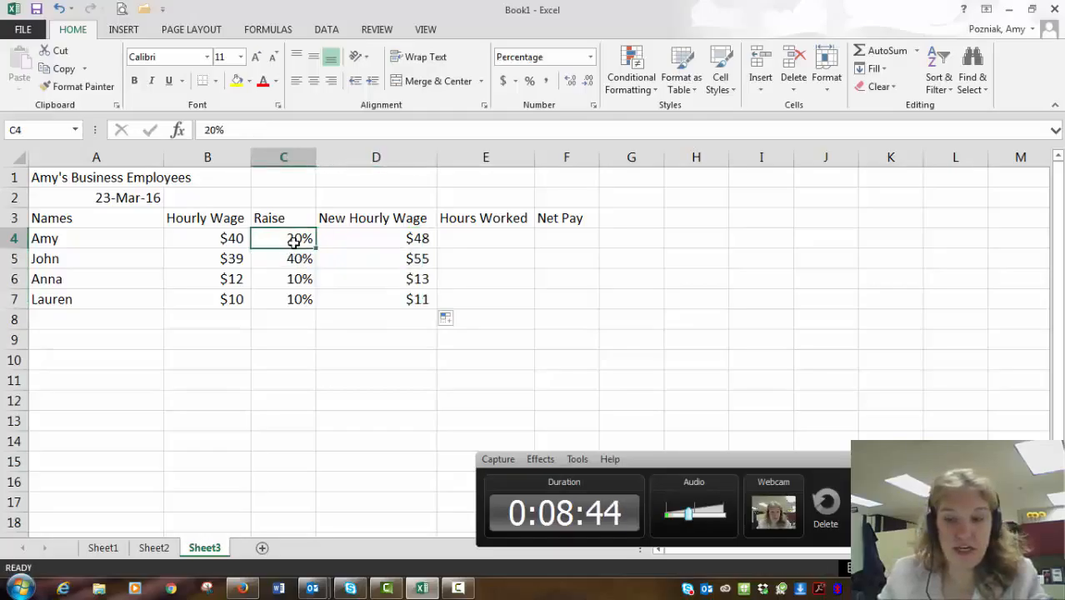
pyautogui.write('30')
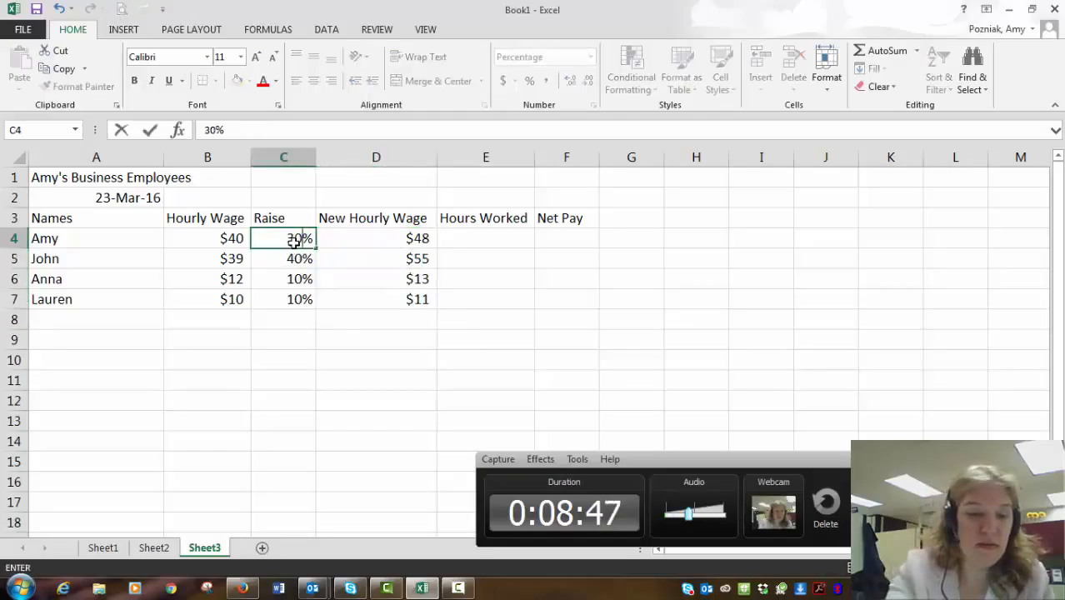
pyautogui.press('Return')
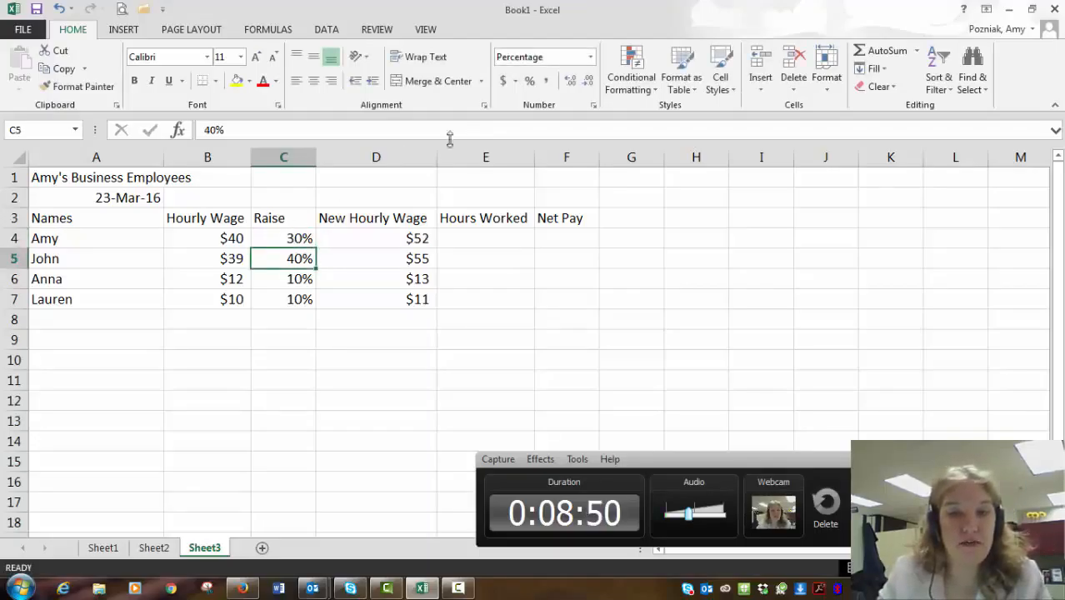
# Fill the Hours Worked column with 40 in both E4 and E5, and 5 in both E6 and E7
pyautogui.click(508, 236)
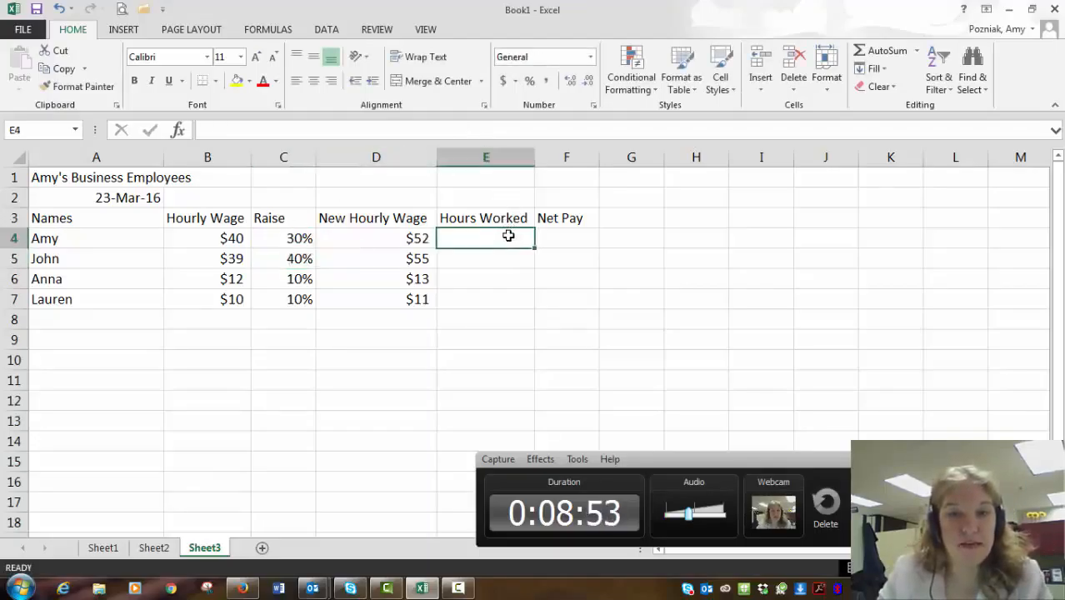
pyautogui.write('40')
pyautogui.press('Return')
pyautogui.write('40')
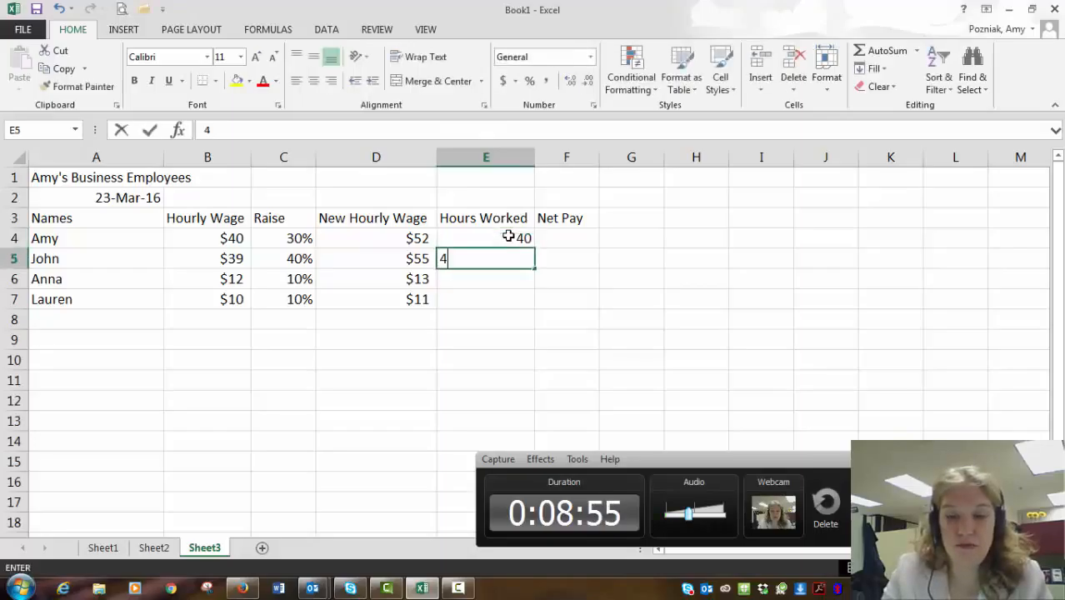
pyautogui.press('Return')
pyautogui.write('5')
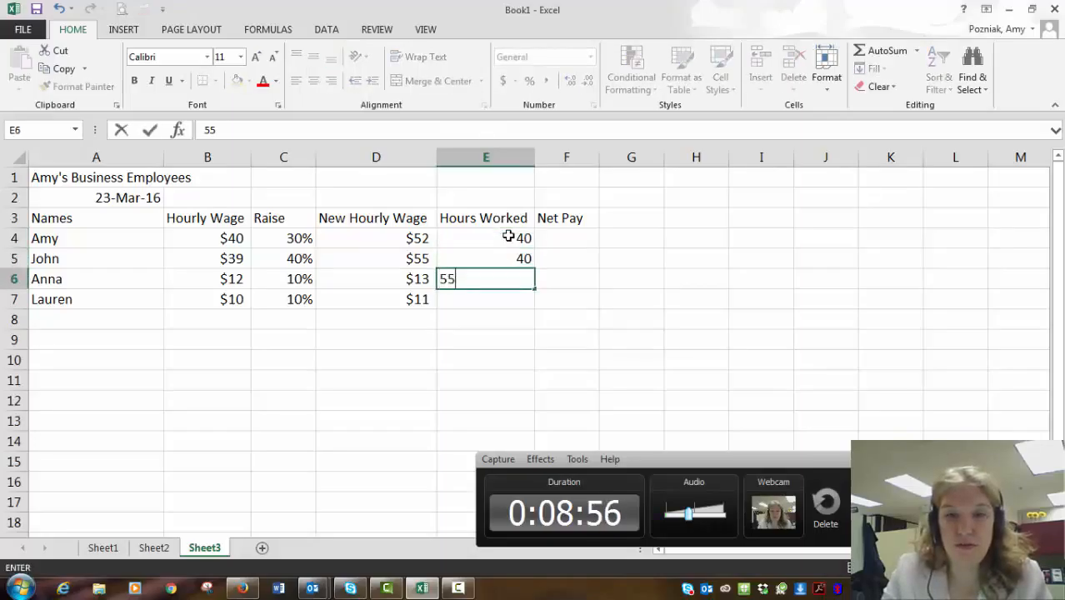
pyautogui.press('Return')
pyautogui.write('5')
pyautogui.press('Return')
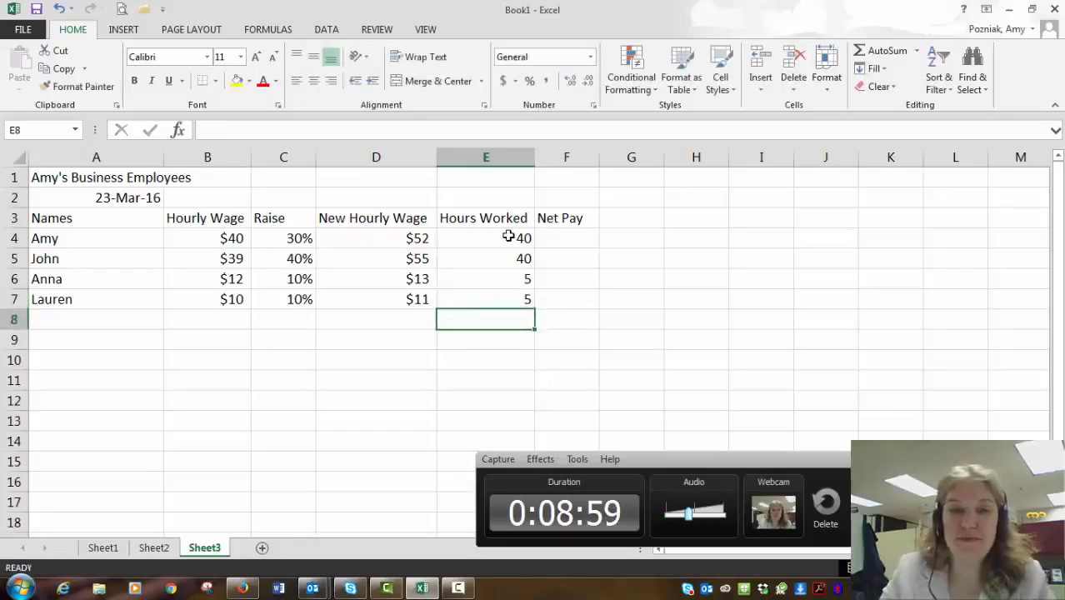
# Calculate Net Pay in F4 with the formula =D4*E4 and fill it down through F7
pyautogui.click(574, 241)
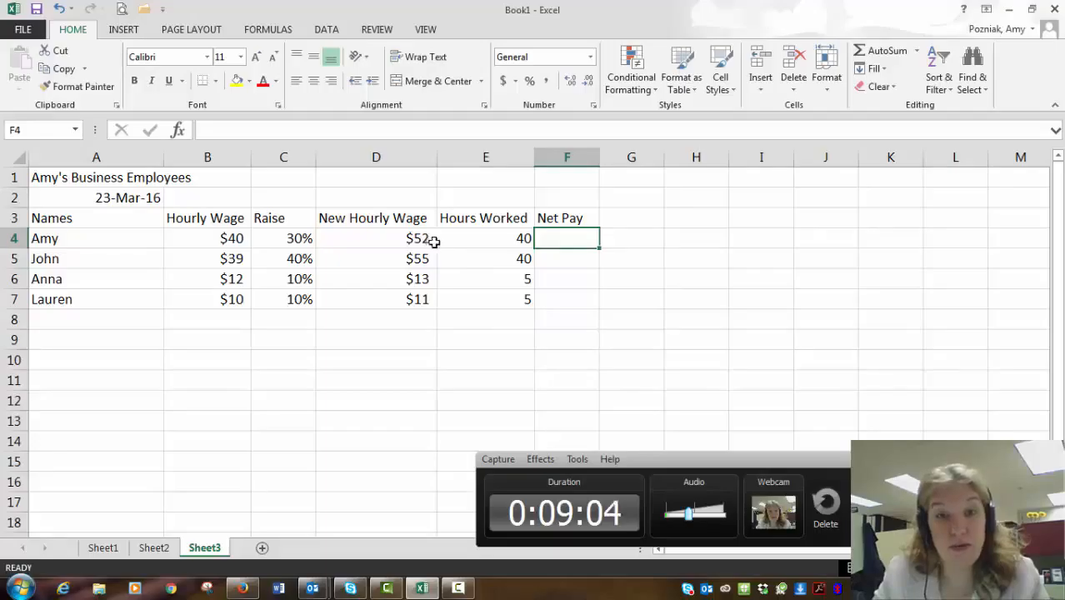
pyautogui.click(283, 131)
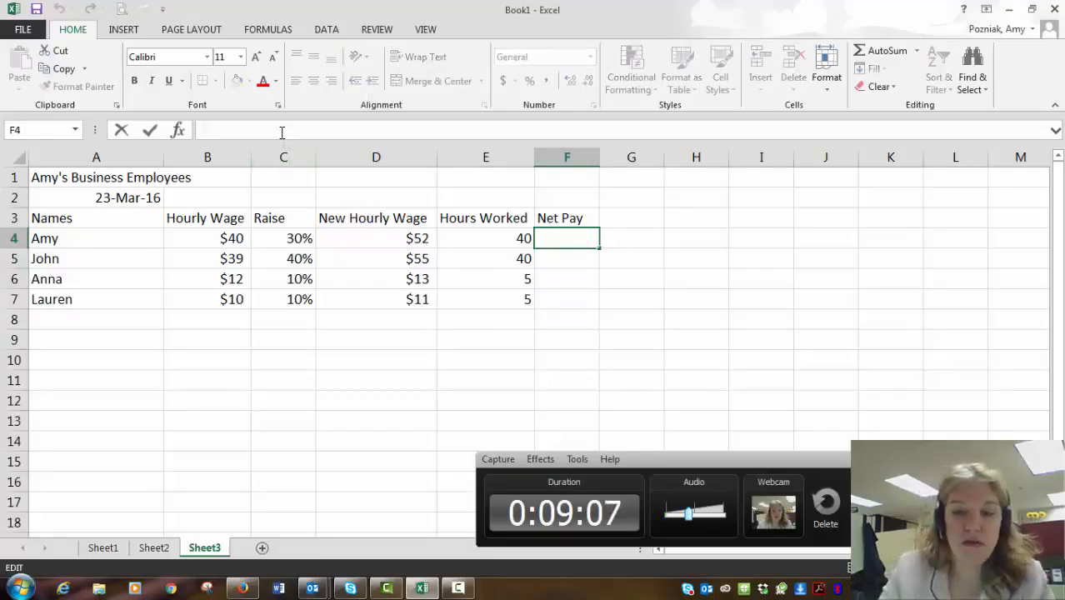
pyautogui.write('=')
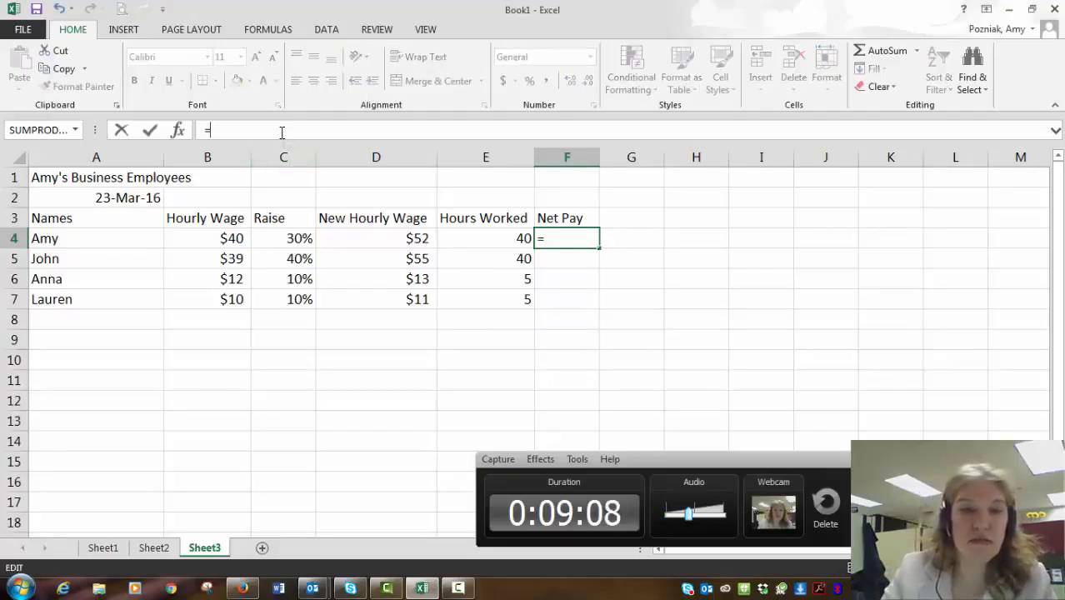
pyautogui.click(398, 238)
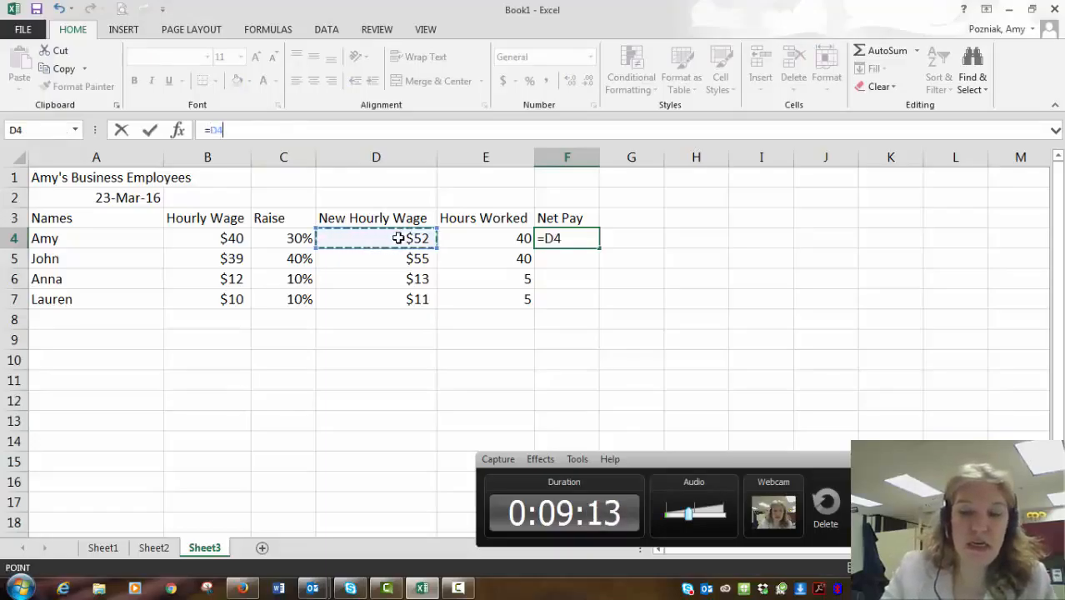
pyautogui.write('*')
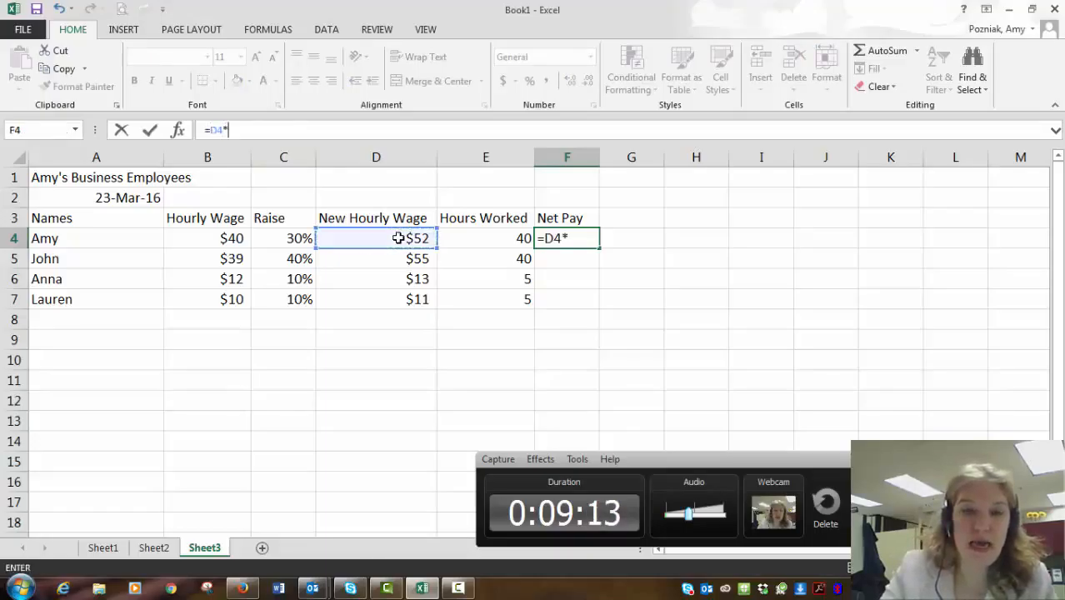
pyautogui.click(500, 239)
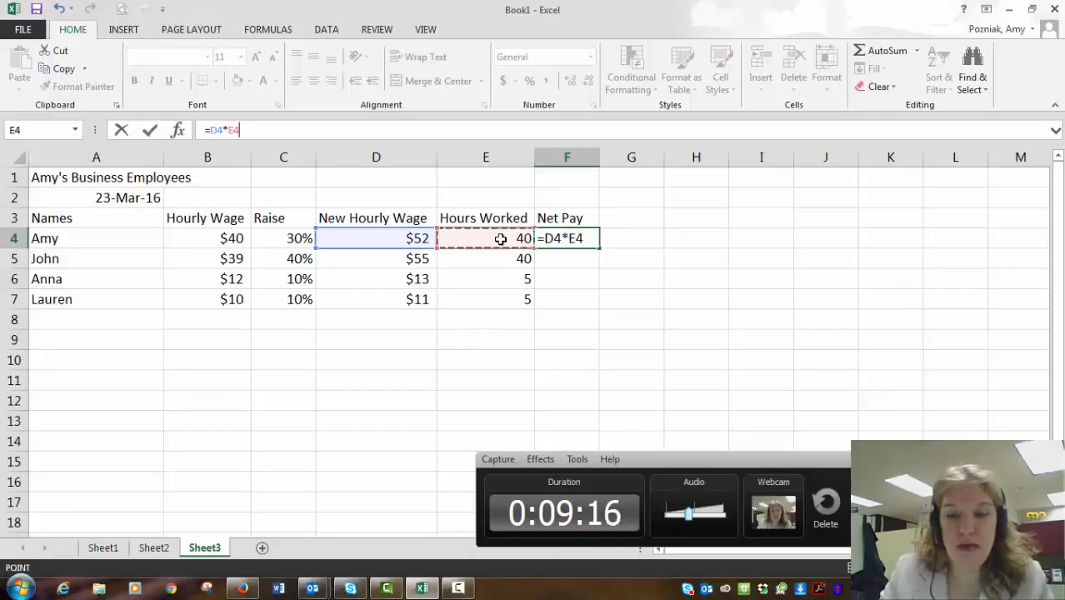
pyautogui.press('Return')
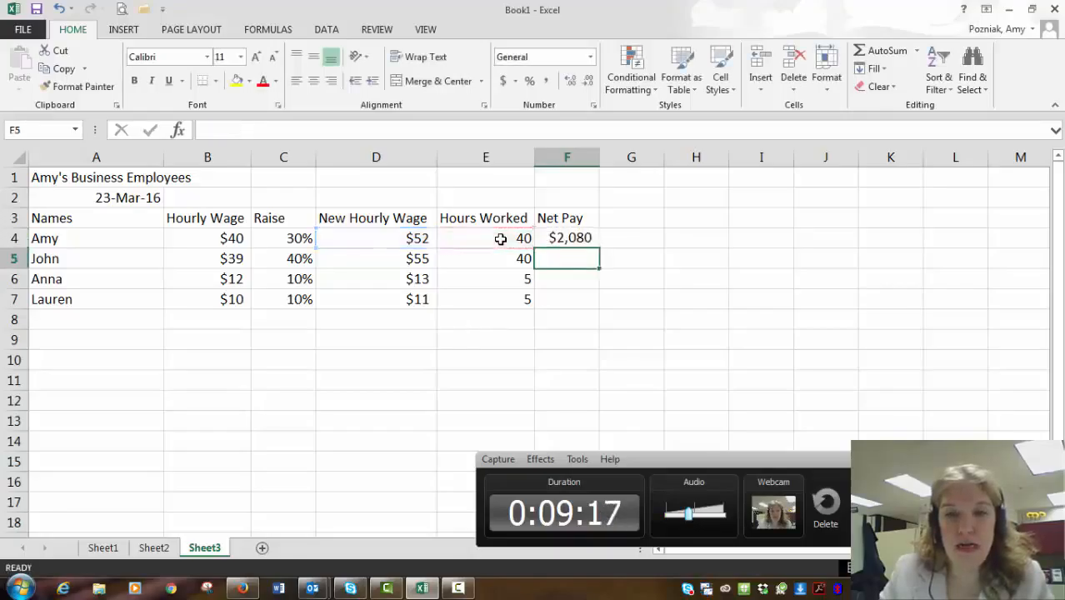
pyautogui.click(588, 241)
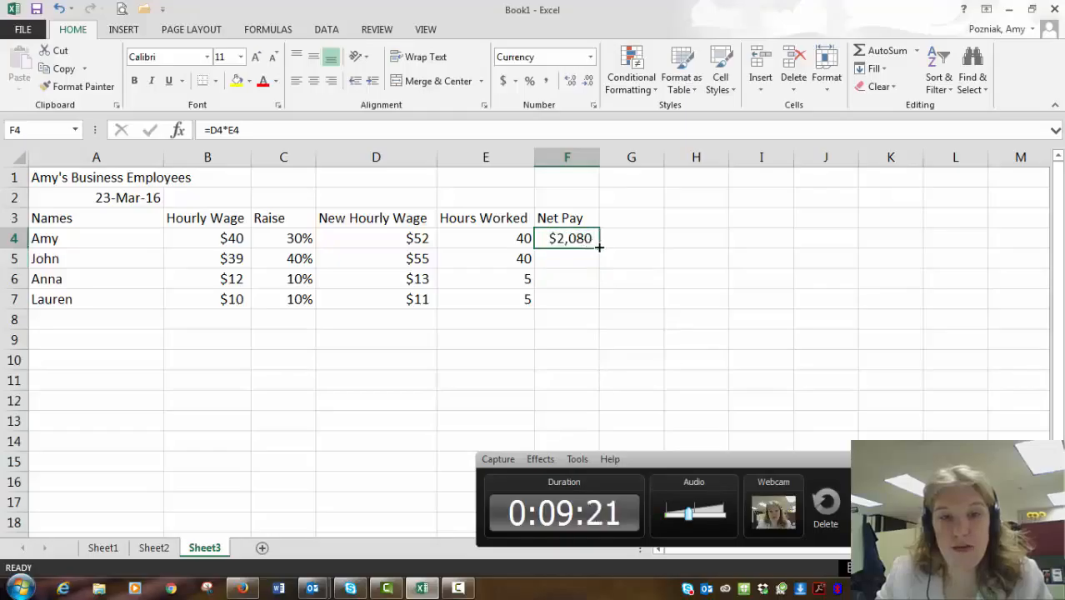
pyautogui.moveTo(599, 248); pyautogui.dragTo(592, 318)
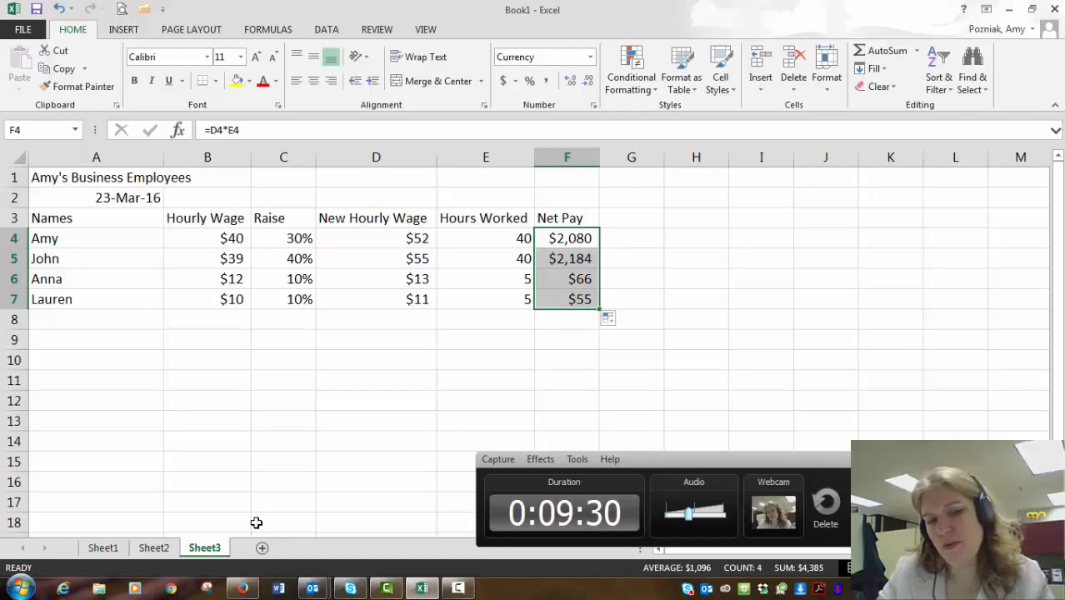
# Copy the entire contents of Sheet3 and paste them into Sheet1 starting at cell A1, accepting the large operation
pyautogui.click(17, 161)
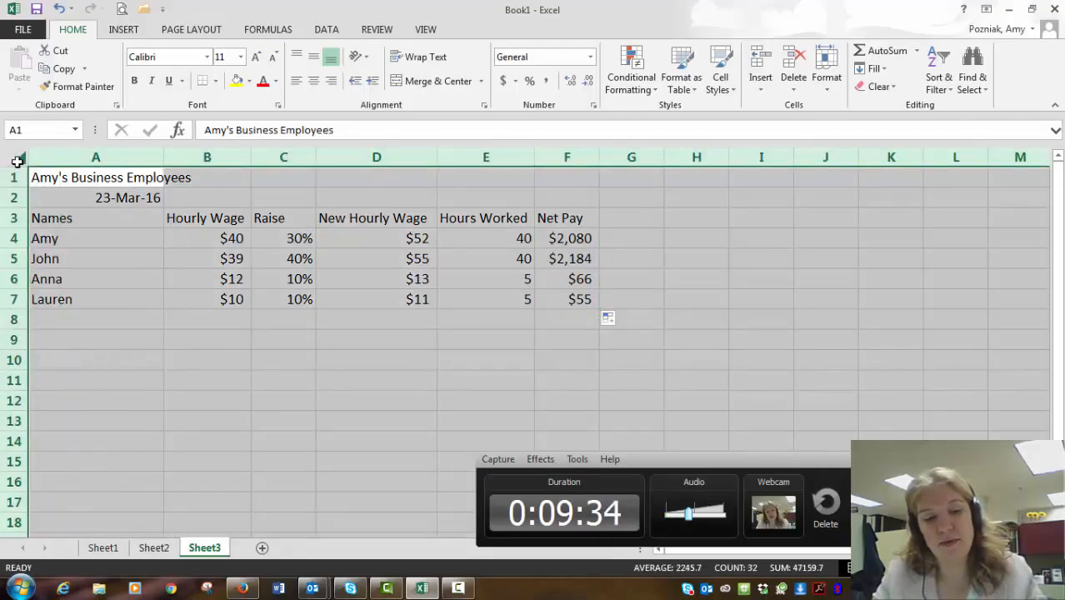
pyautogui.hotkey('ctrl', 'c')
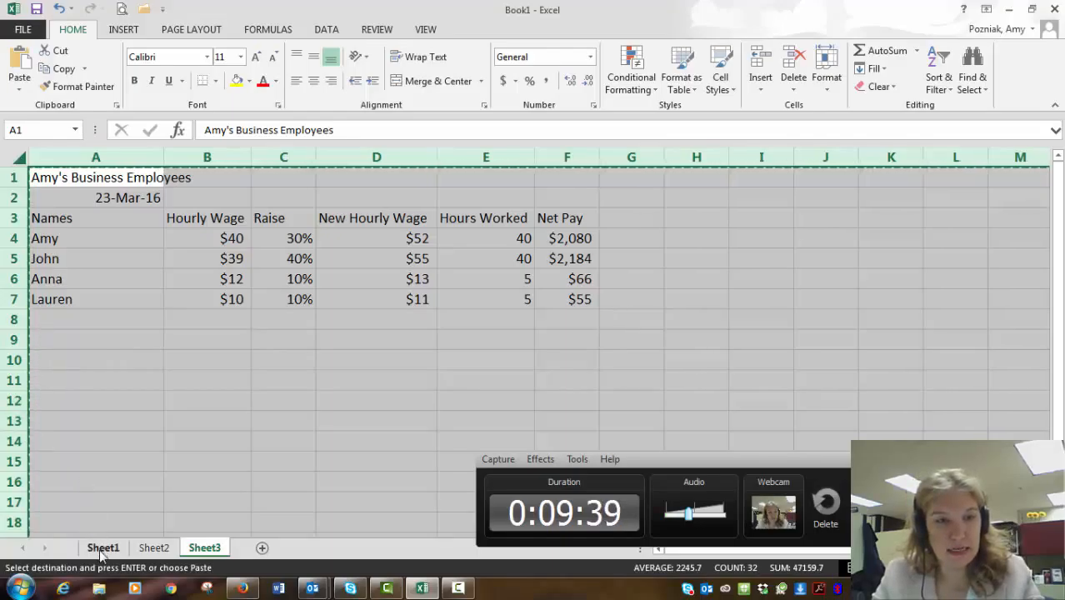
pyautogui.click(102, 548)
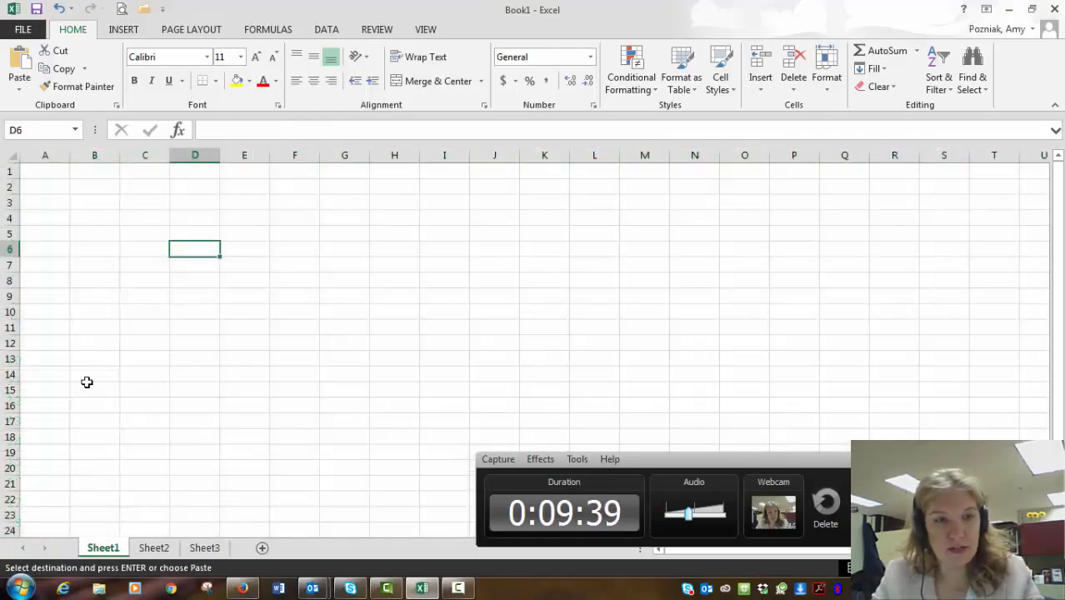
pyautogui.click(30, 173)
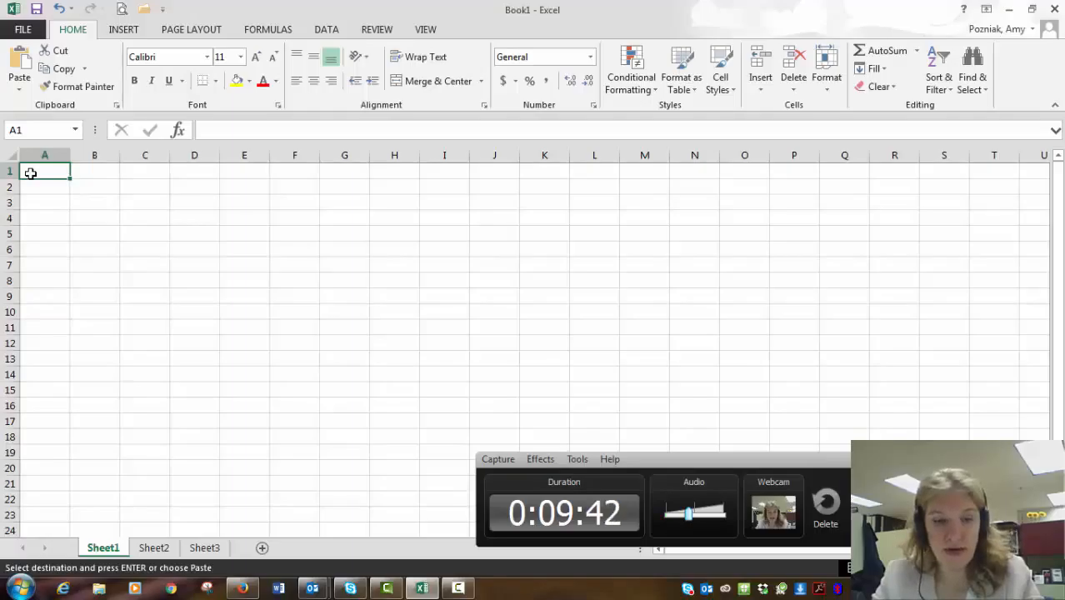
pyautogui.hotkey('ctrl', 'v')
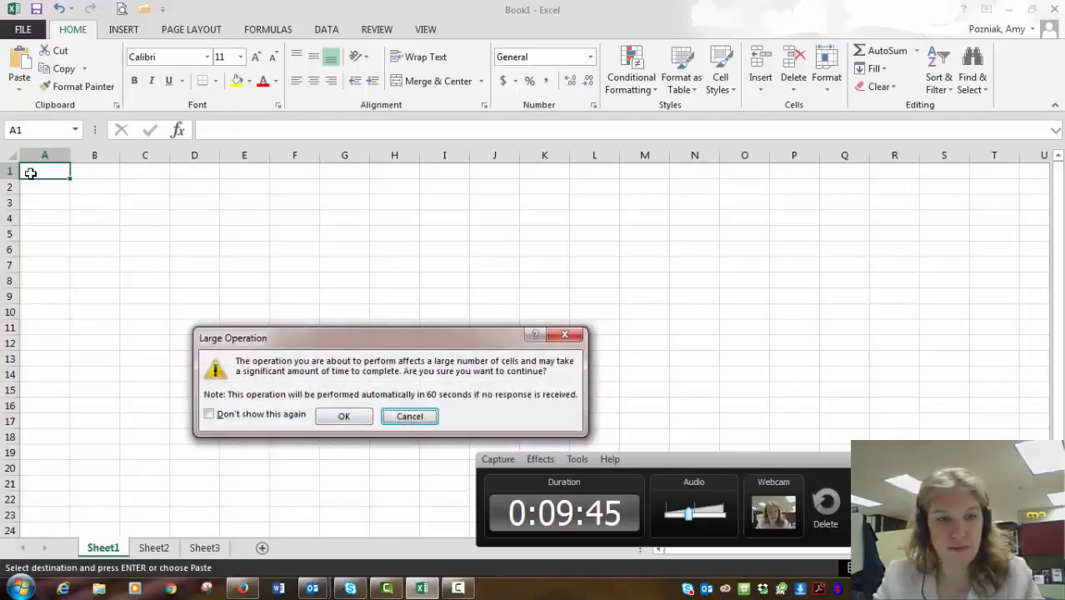
pyautogui.click(342, 417)
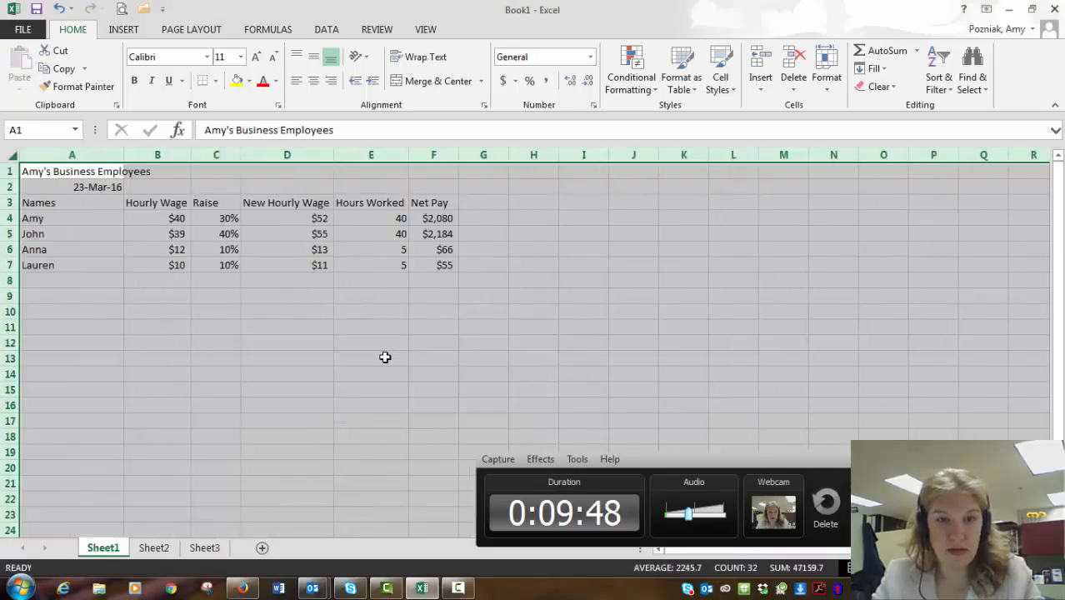
pyautogui.click(430, 360)
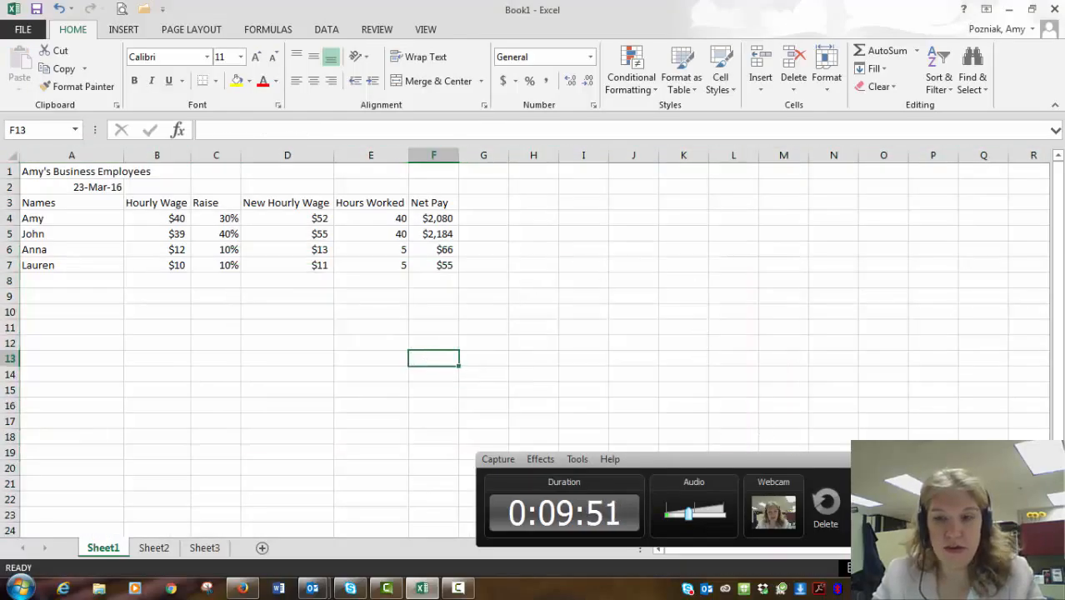
pyautogui.scroll(3, 430, 360)
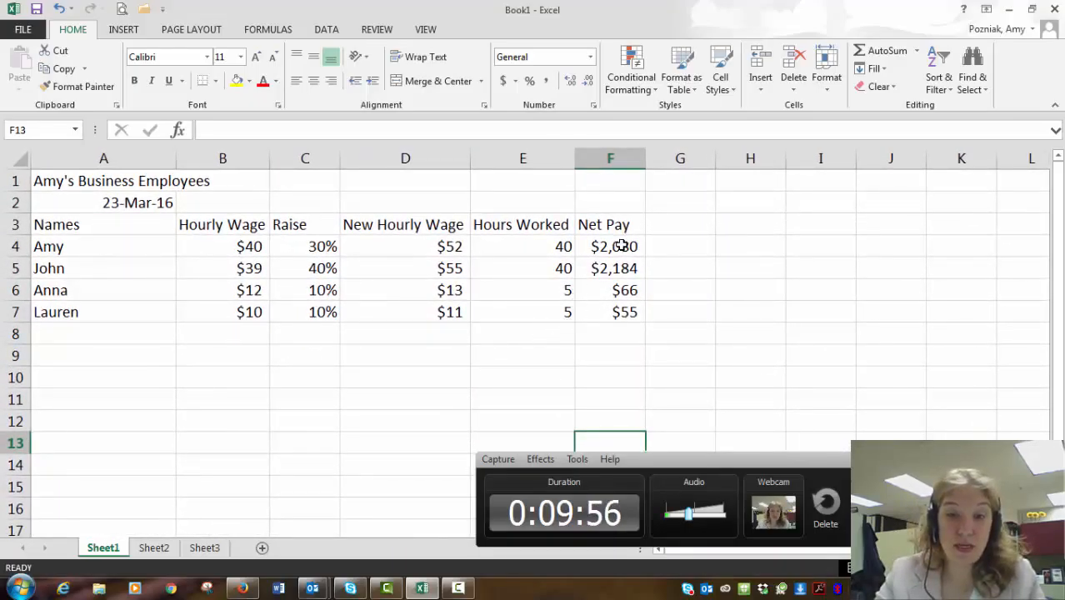
pyautogui.click(536, 248)
pyautogui.click(416, 246)
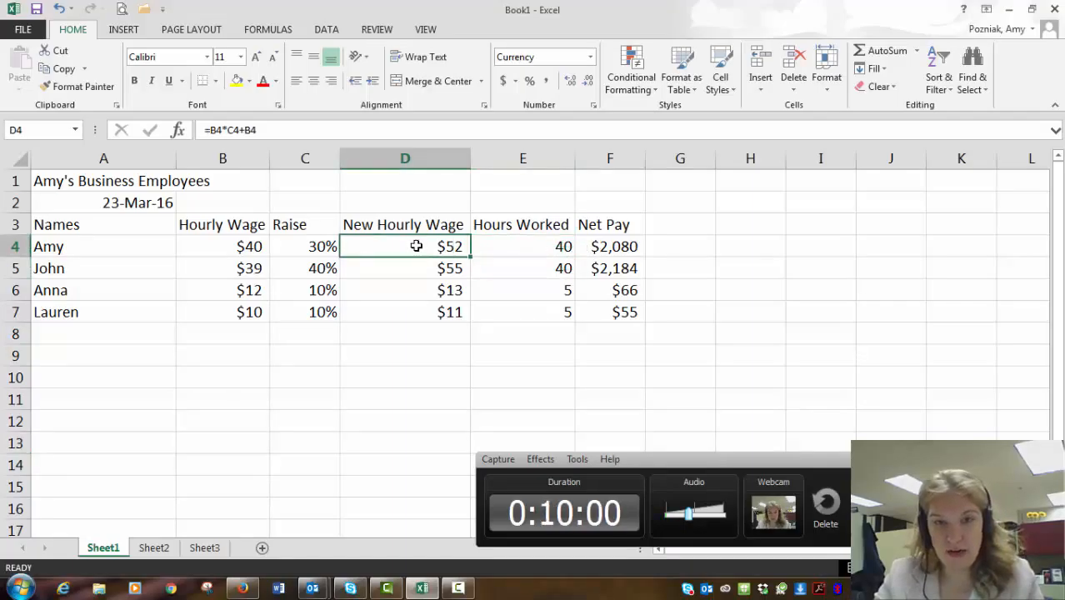
# On Sheet2, enter March in A1 and April in B1, and autofill the month series across row 1 through August in F1
pyautogui.click(155, 549)
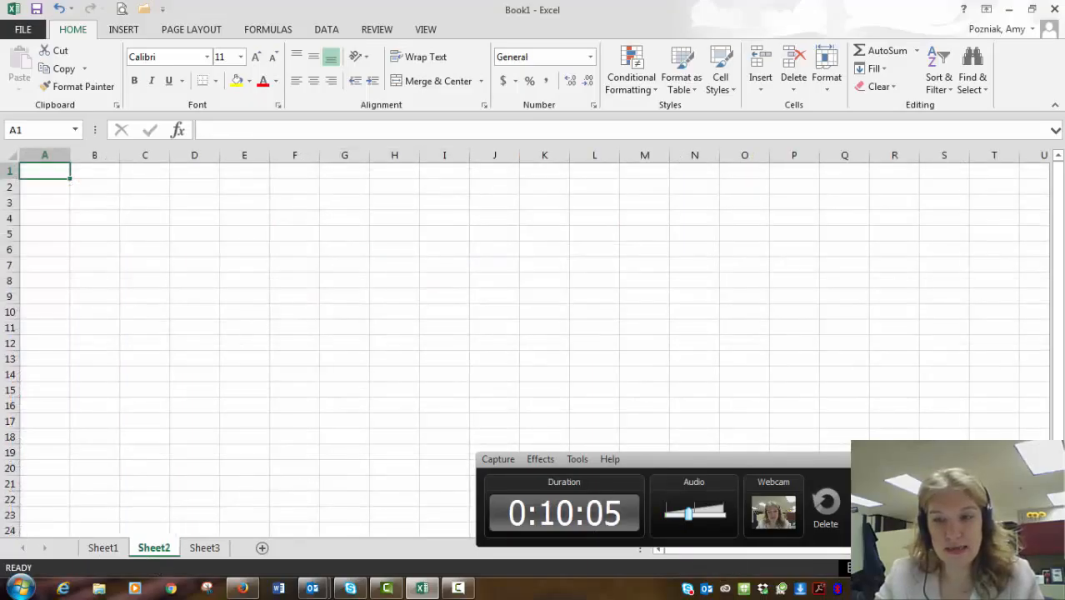
pyautogui.scroll(4, 534, 342)
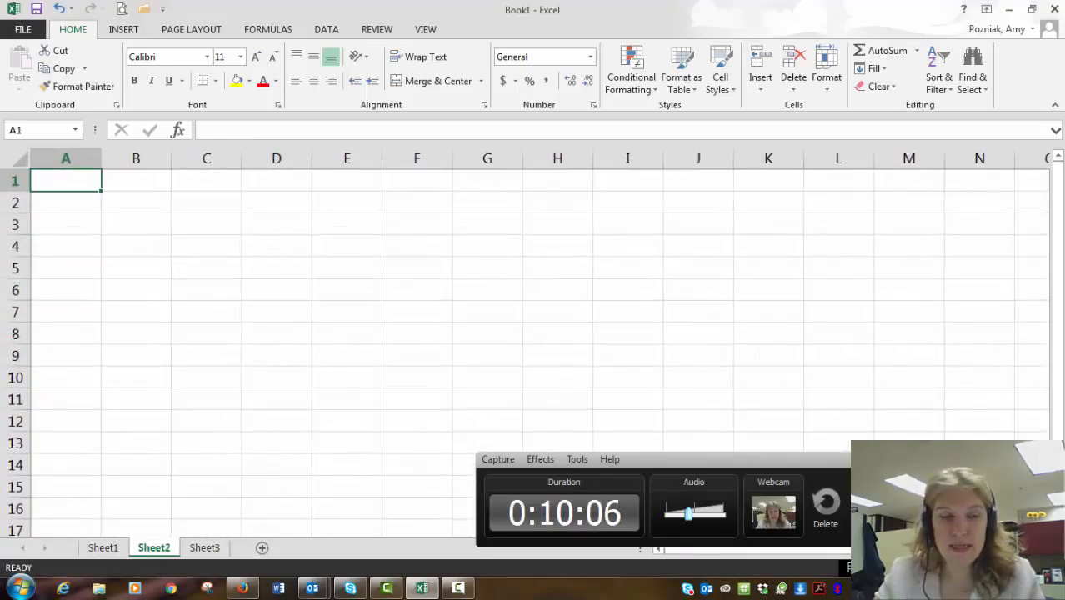
pyautogui.write('March')
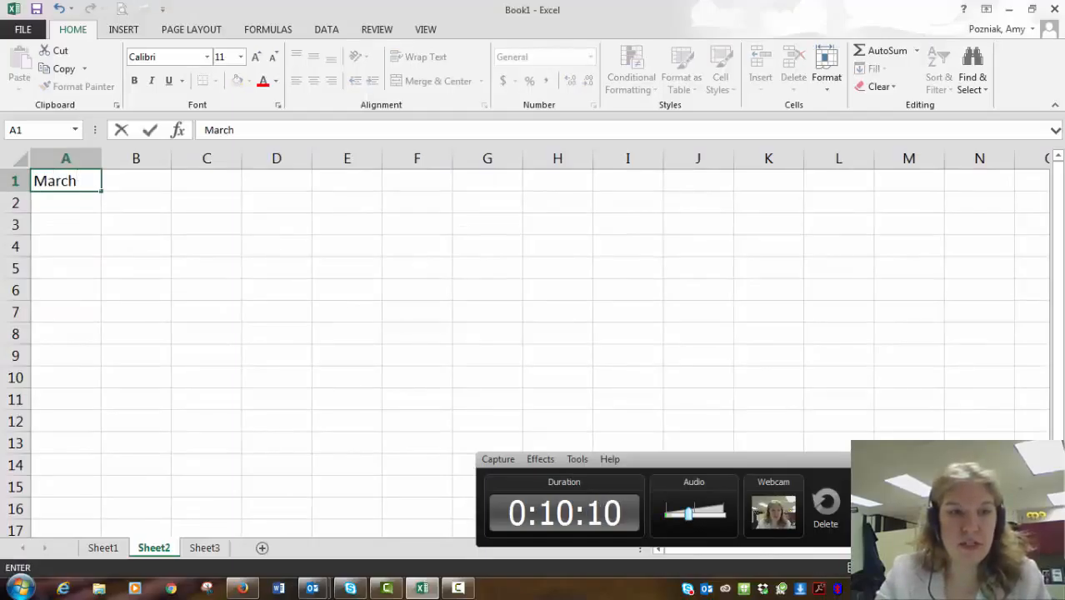
pyautogui.press('Tab')
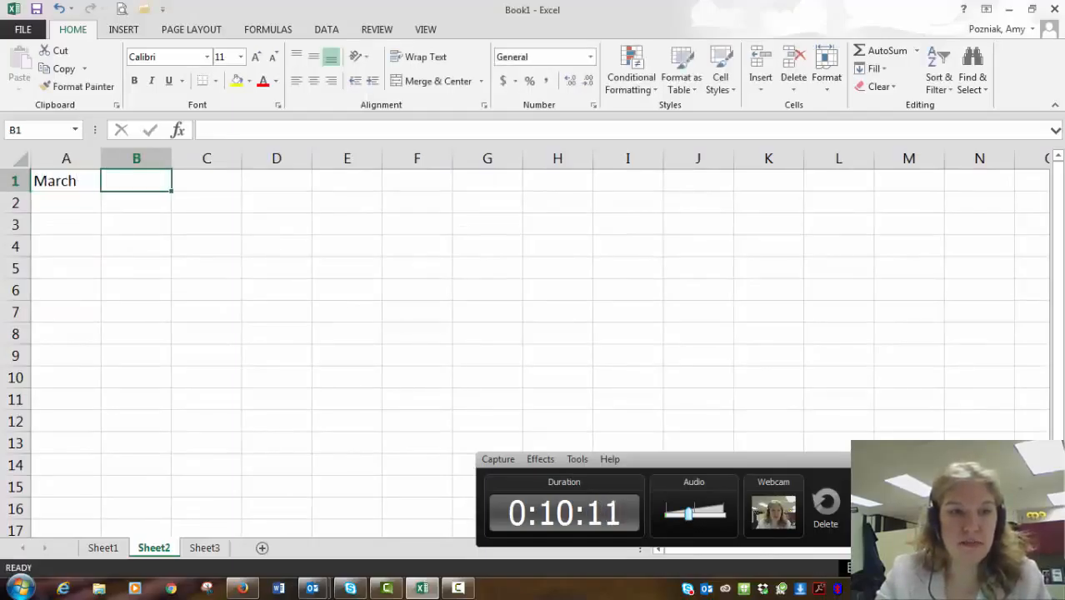
pyautogui.write('April')
pyautogui.press('Tab')
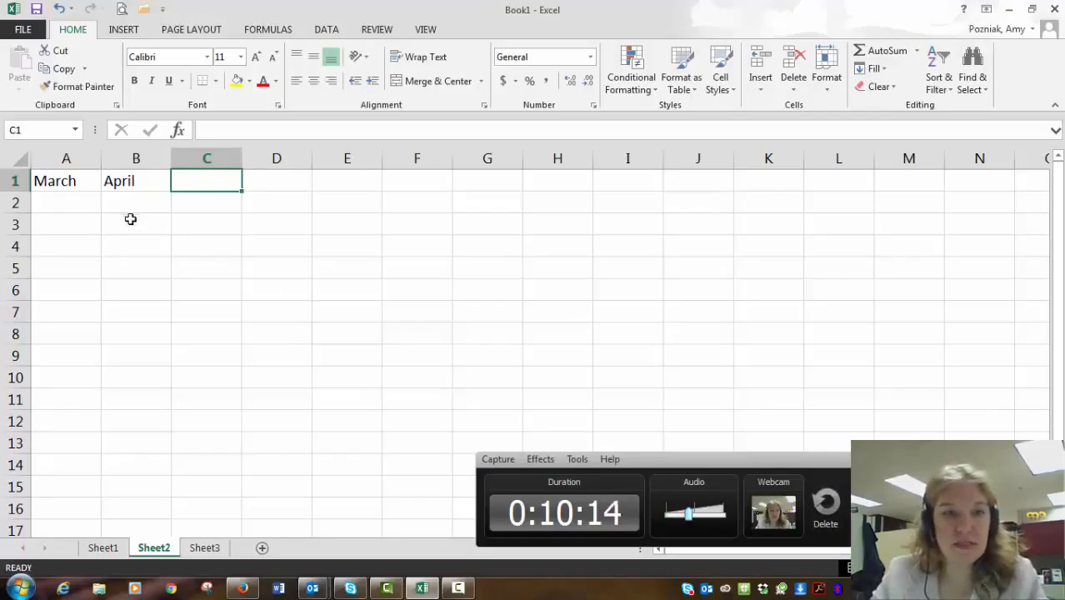
pyautogui.moveTo(78, 183); pyautogui.dragTo(127, 183)
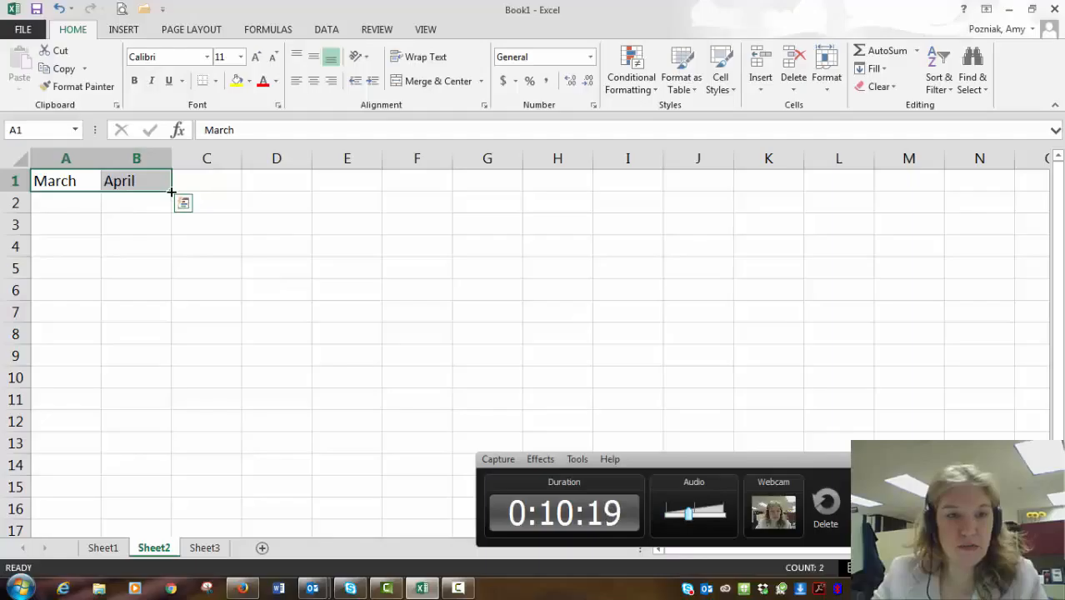
pyautogui.moveTo(171, 192); pyautogui.dragTo(442, 190)
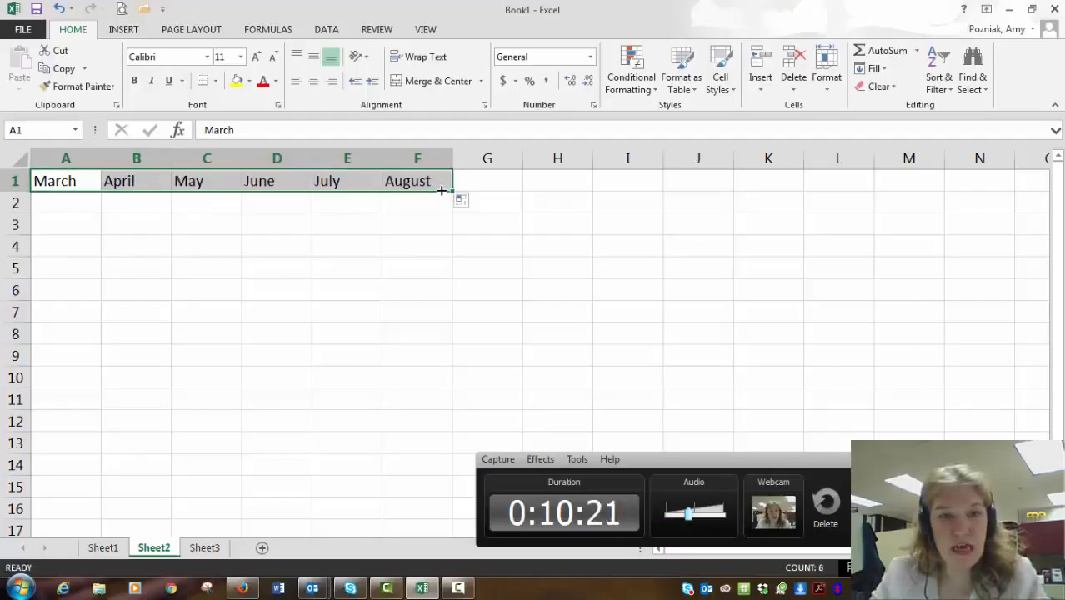
# Enter 1 in A2 and 2 in A3, and autofill the number series down through A8
pyautogui.click(54, 201)
pyautogui.write('1')
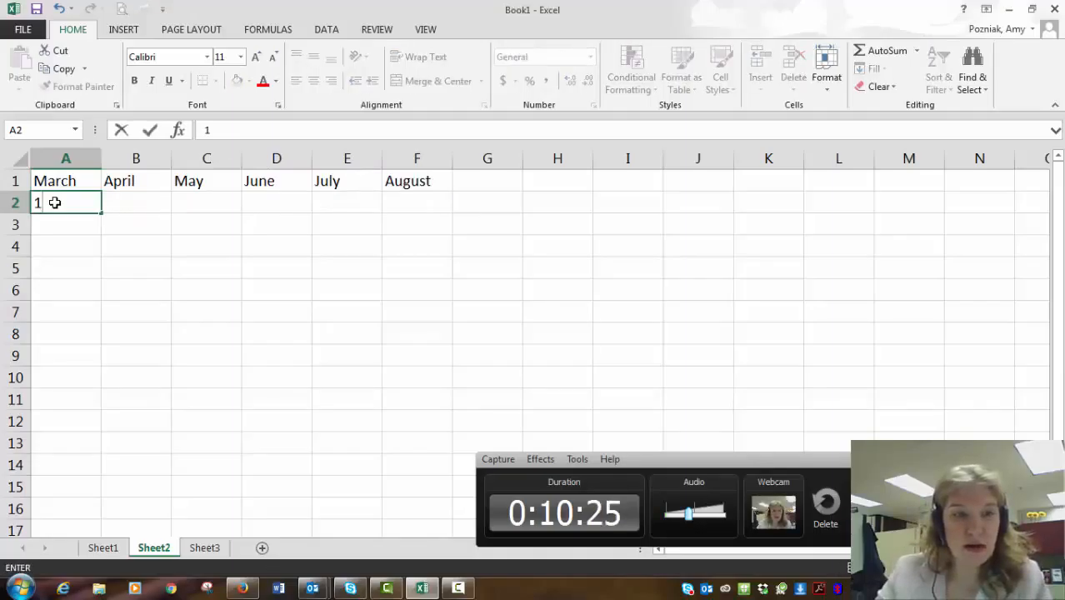
pyautogui.click(55, 227)
pyautogui.write('2')
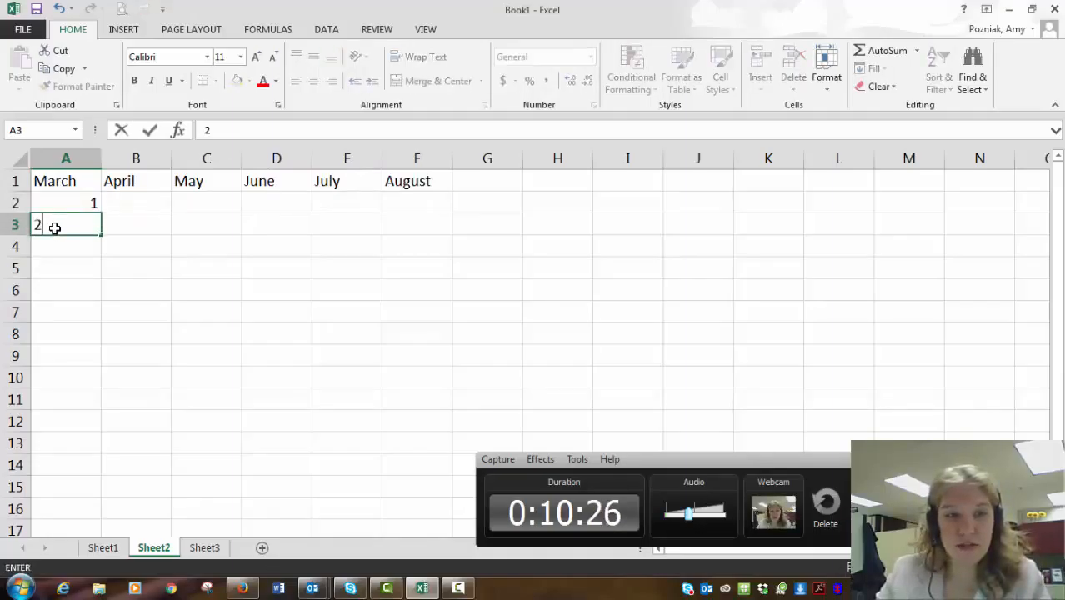
pyautogui.press('Return')
pyautogui.moveTo(79, 204); pyautogui.dragTo(95, 349)
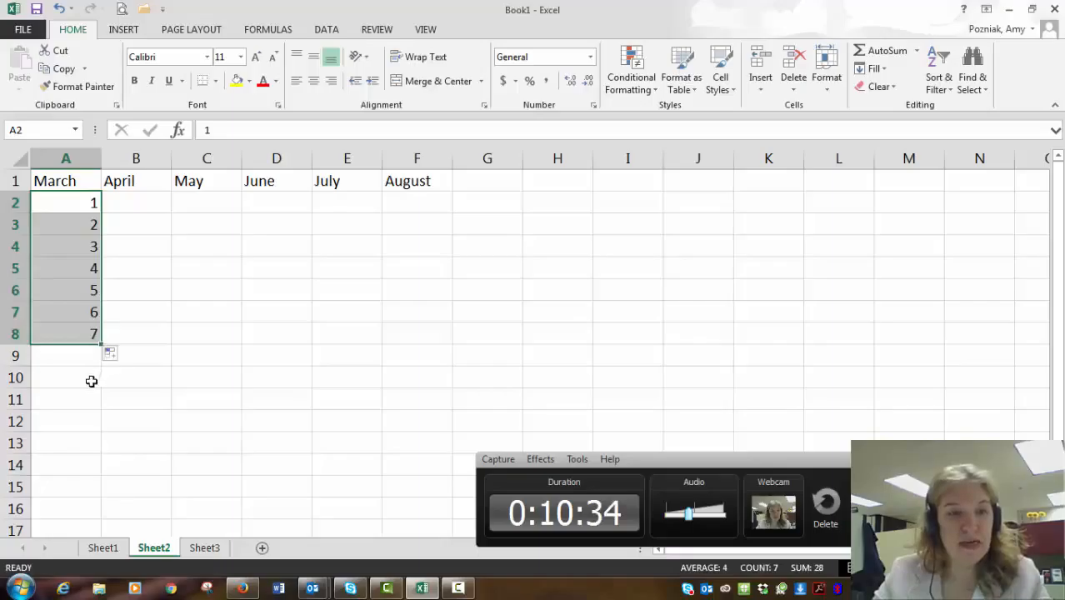
# Enter 2 in A10 and 6 in A11, and autofill the series in steps of four down through A15
pyautogui.click(84, 377)
pyautogui.write('2')
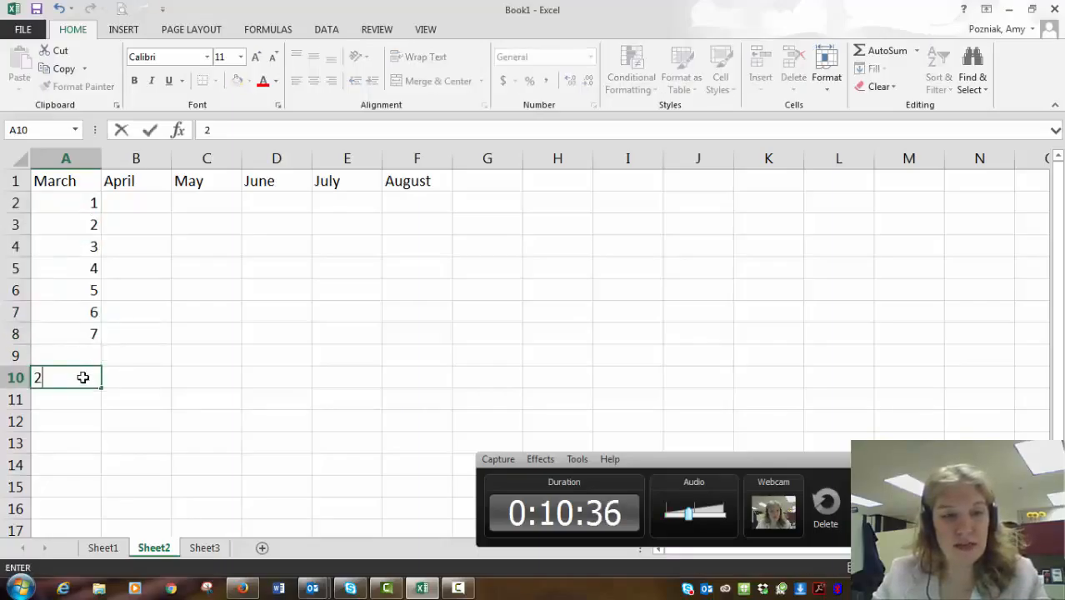
pyautogui.press('Return')
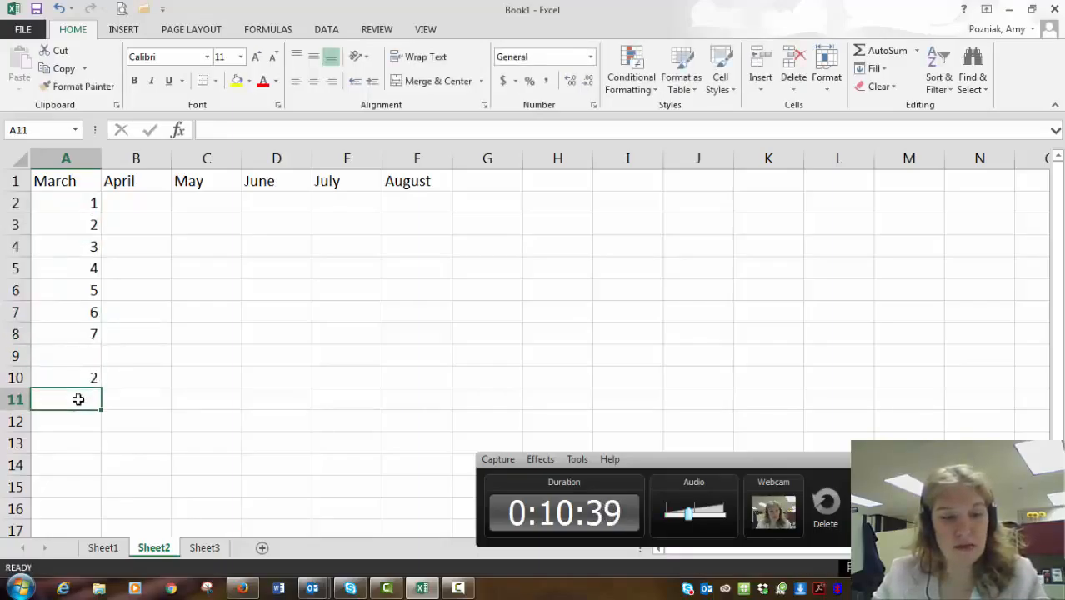
pyautogui.write('6')
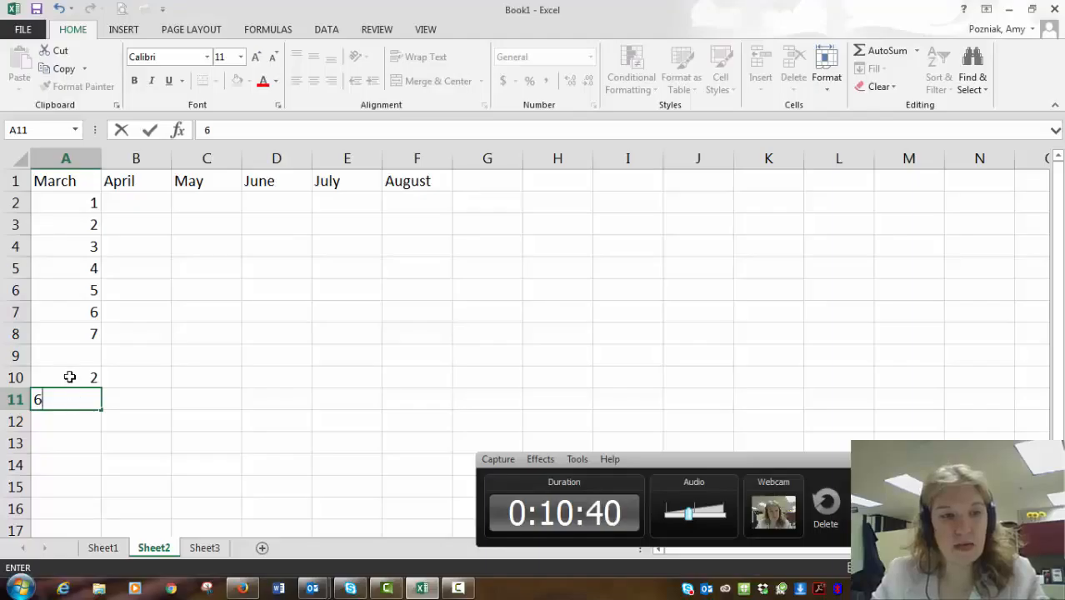
pyautogui.click(70, 377)
pyautogui.moveTo(72, 377); pyautogui.dragTo(94, 498)
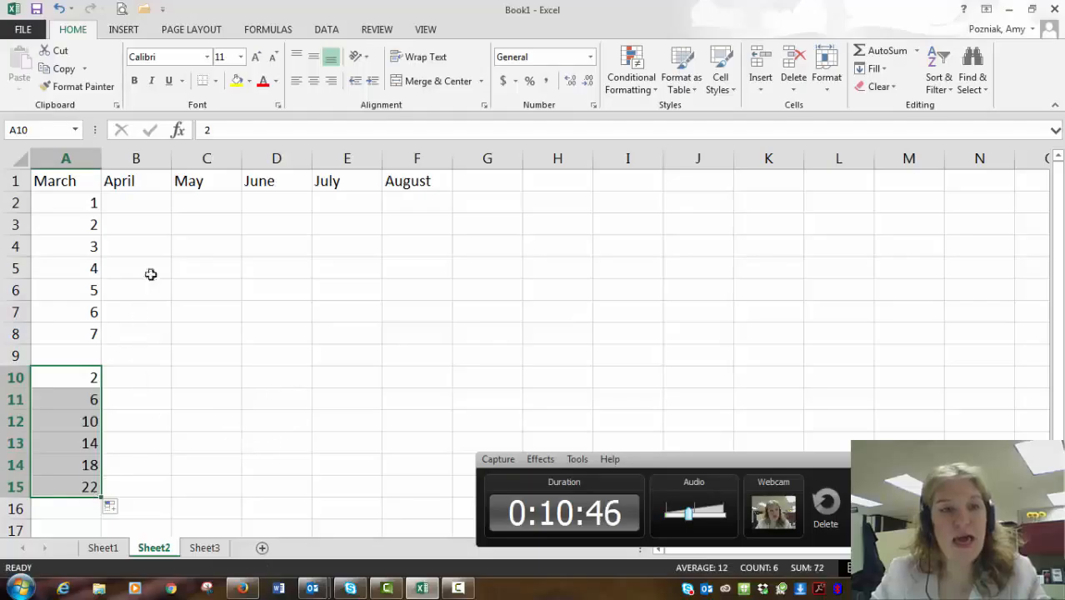
# Enter 1 in both B2 and B3 and autofill the repeated value down through B8
pyautogui.click(160, 197)
pyautogui.write('1')
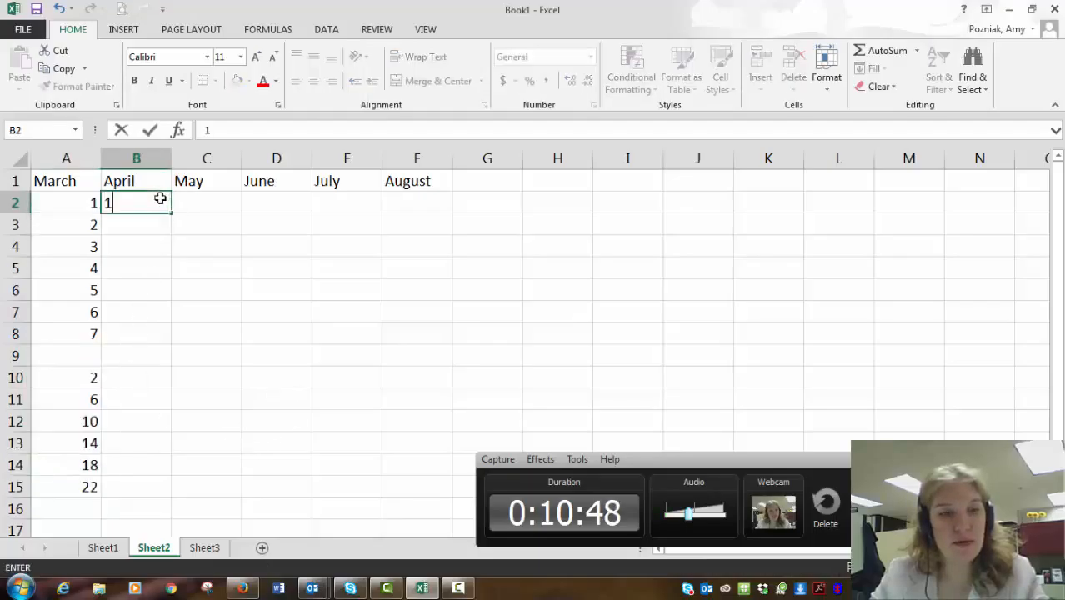
pyautogui.click(130, 227)
pyautogui.write('1')
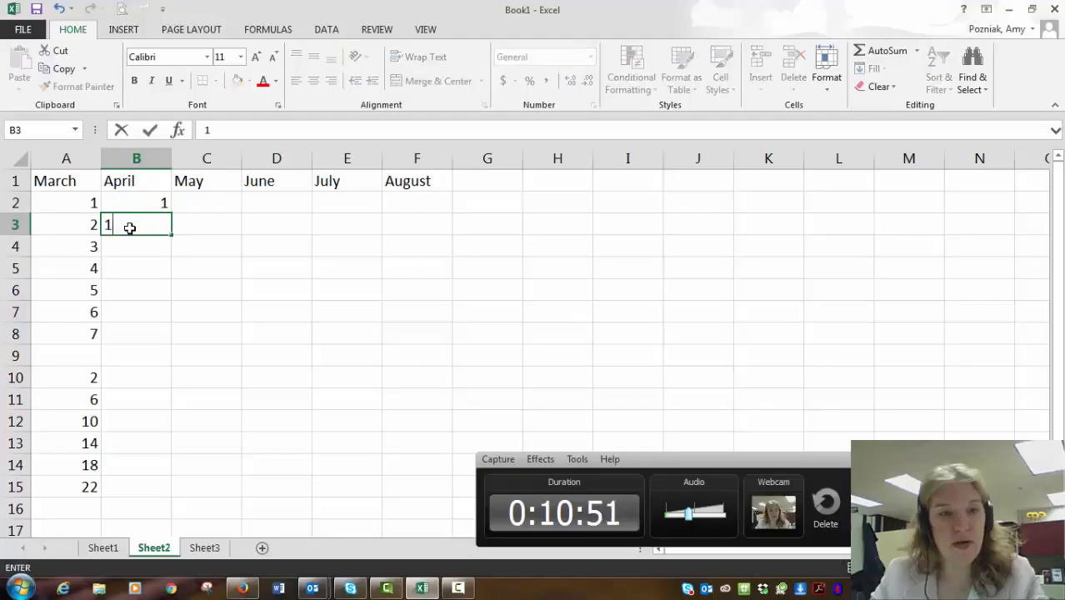
pyautogui.press('Return')
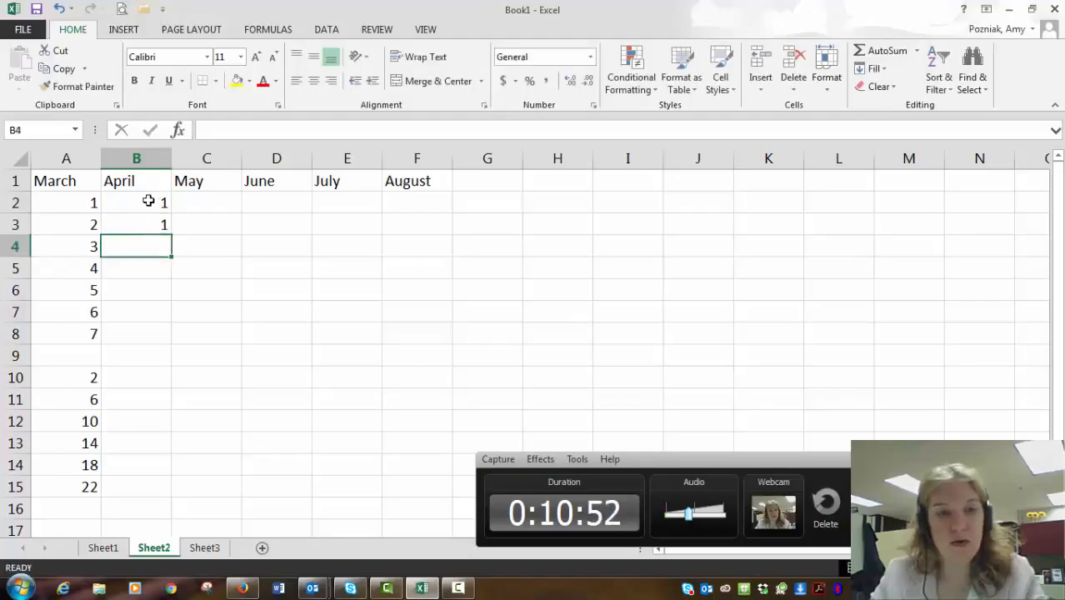
pyautogui.moveTo(146, 204); pyautogui.dragTo(166, 339)
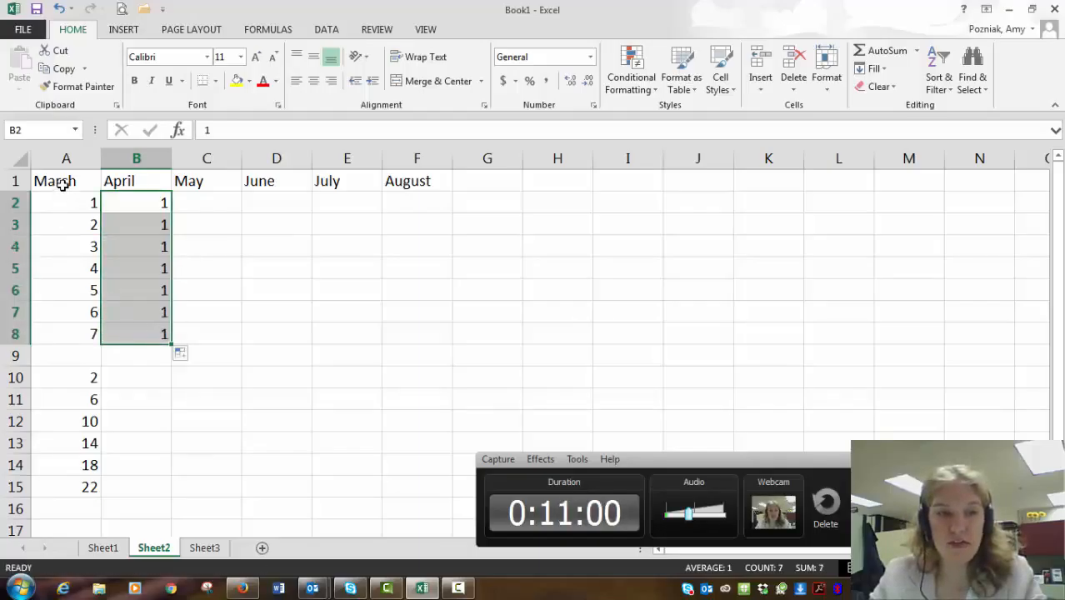
# Format the month headings in A1:F1 with font size 20 and red text
pyautogui.moveTo(63, 185); pyautogui.dragTo(400, 181)
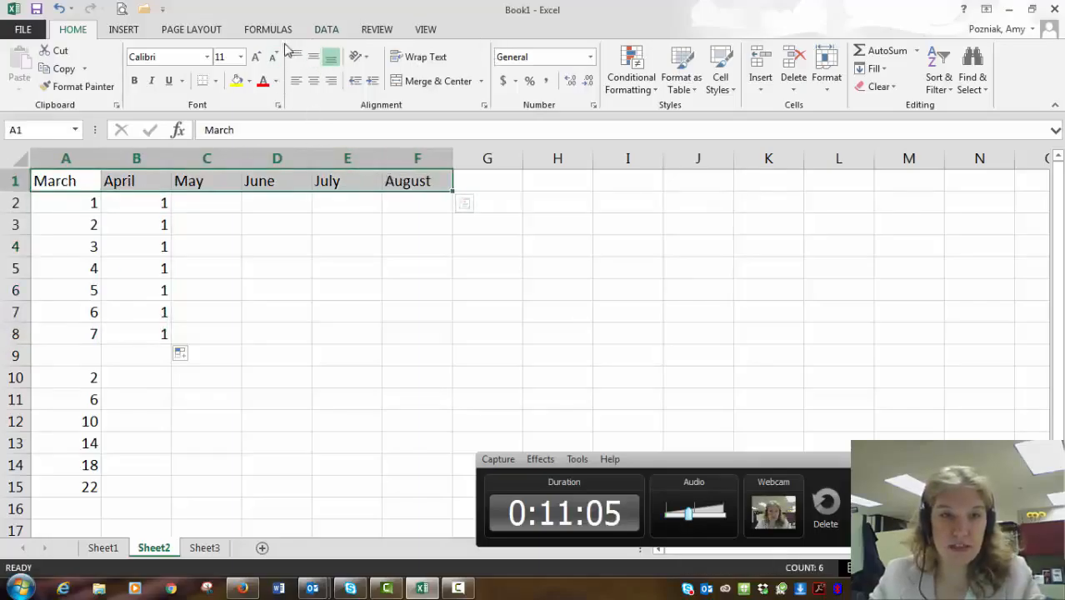
pyautogui.click(240, 57)
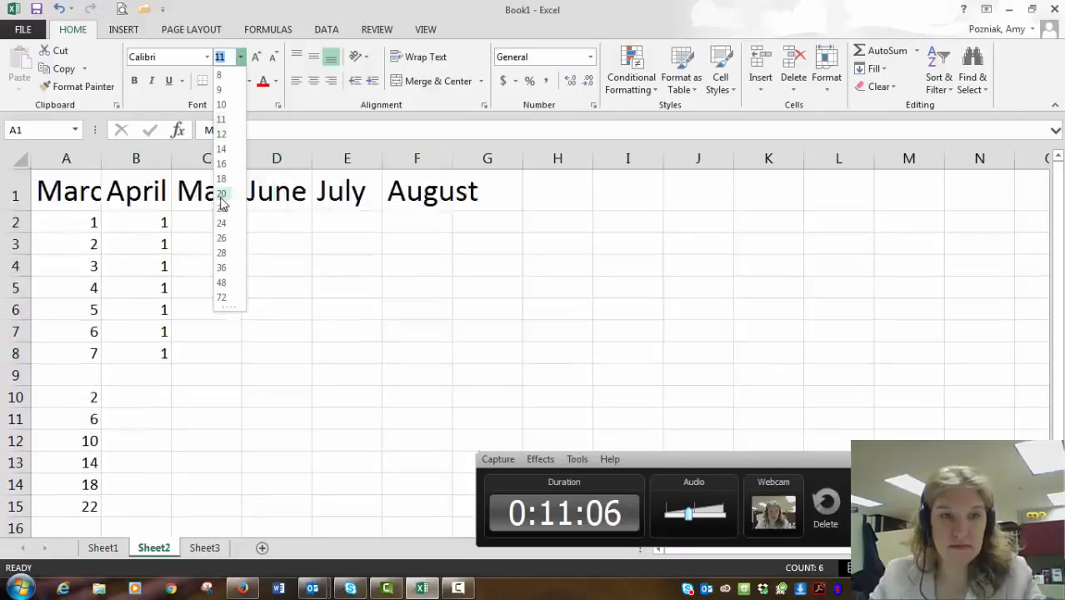
pyautogui.click(221, 197)
pyautogui.click(264, 84)
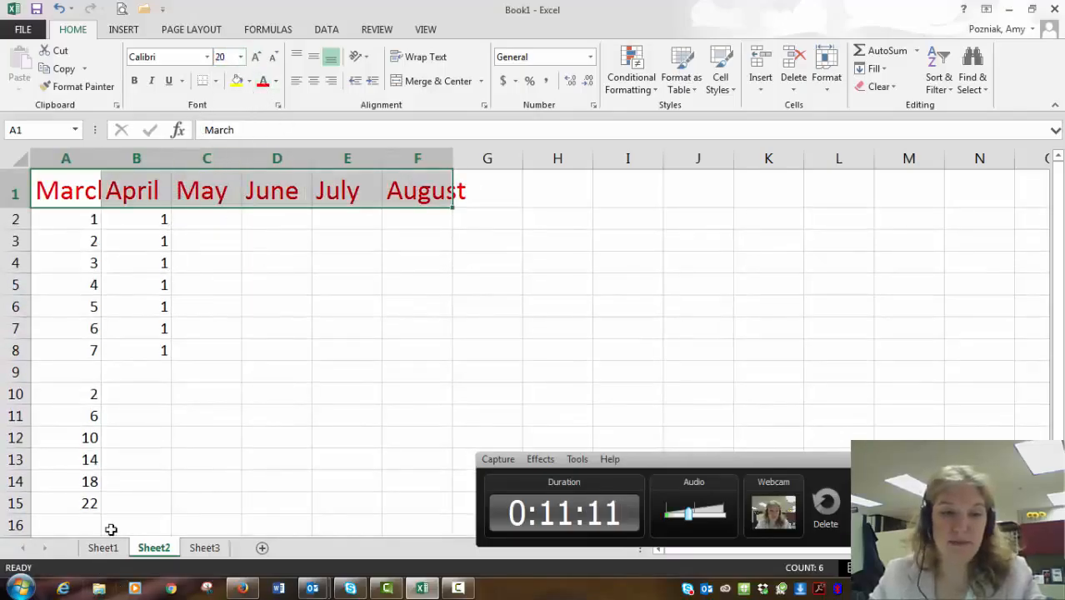
# Rename the Sheet1 worksheet as Employees
pyautogui.rightClick(105, 552)
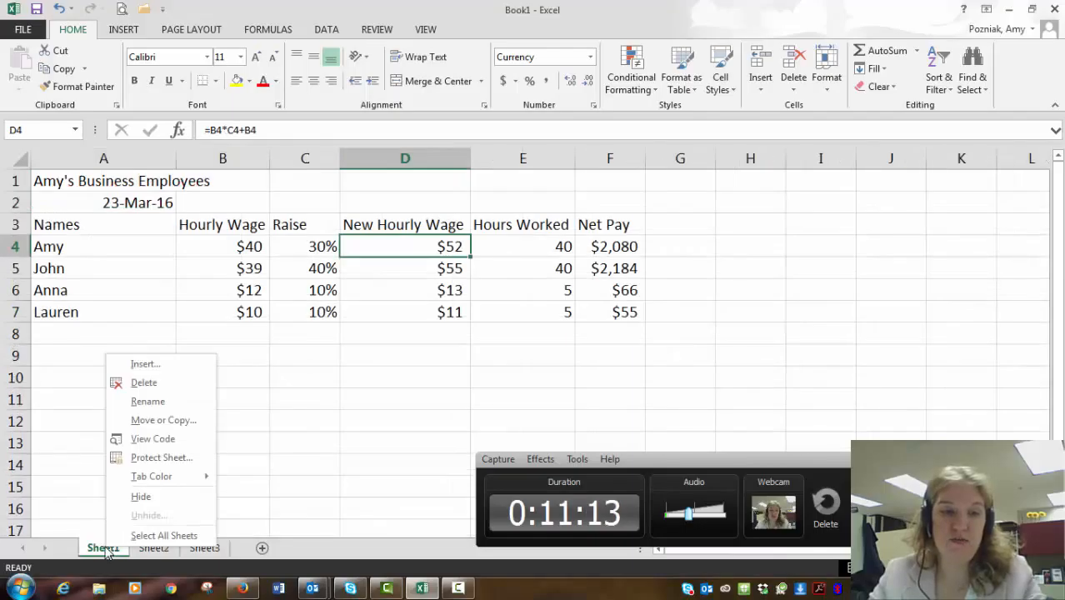
pyautogui.click(148, 402)
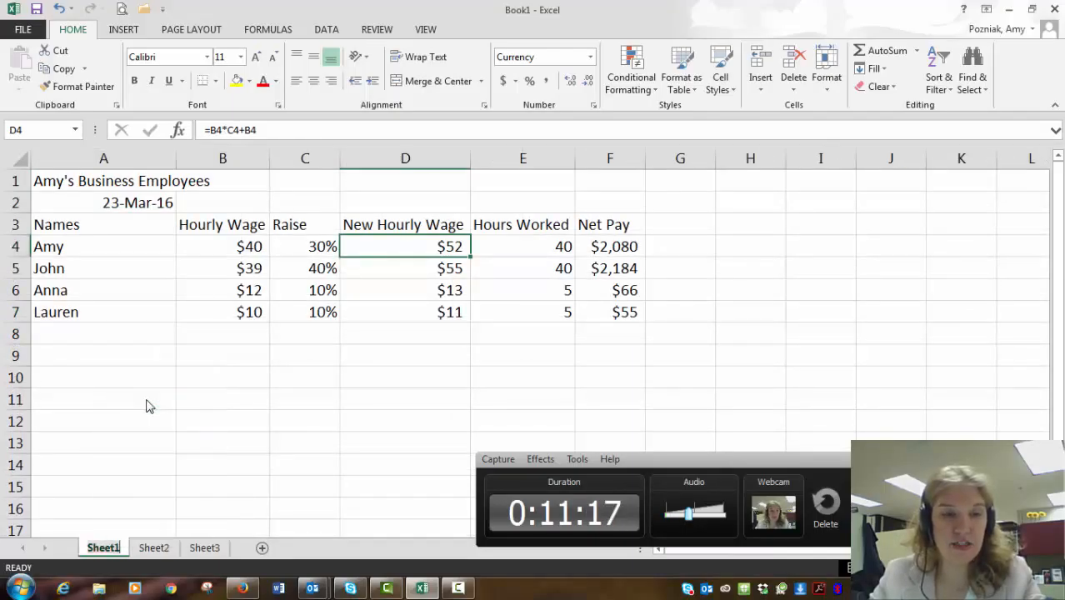
pyautogui.write('Amy')
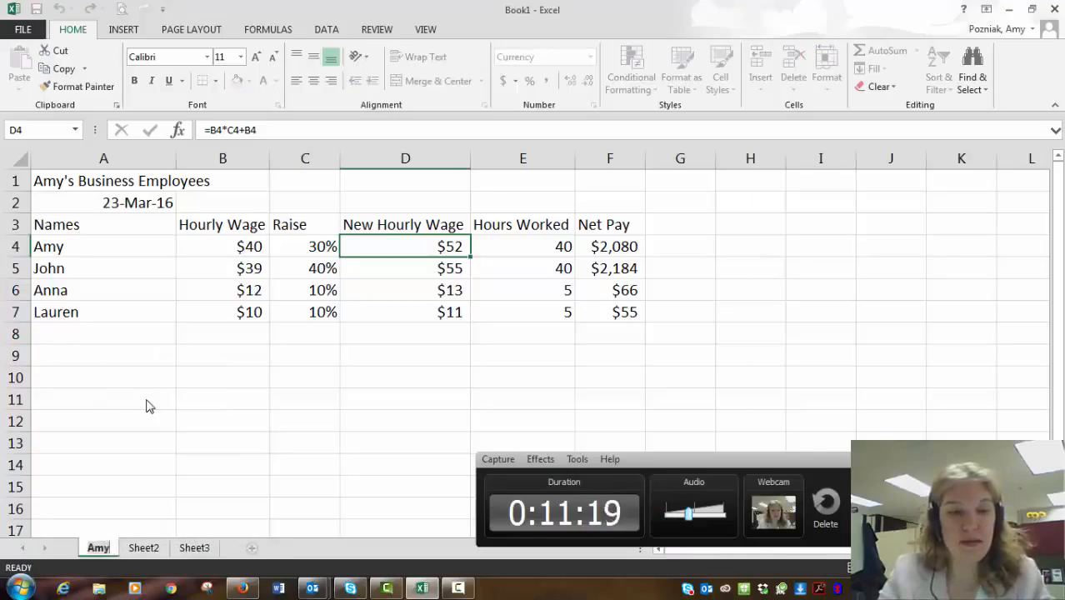
pyautogui.press('BackSpace')
pyautogui.press('BackSpace')
pyautogui.press('BackSpace')
pyautogui.write('Employees')
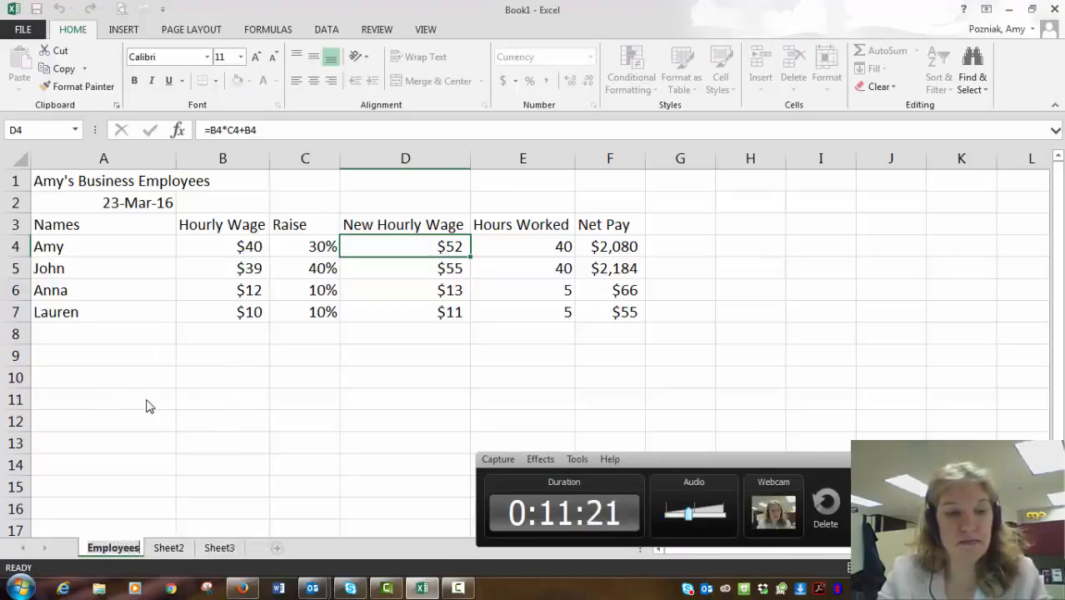
pyautogui.press('Return')
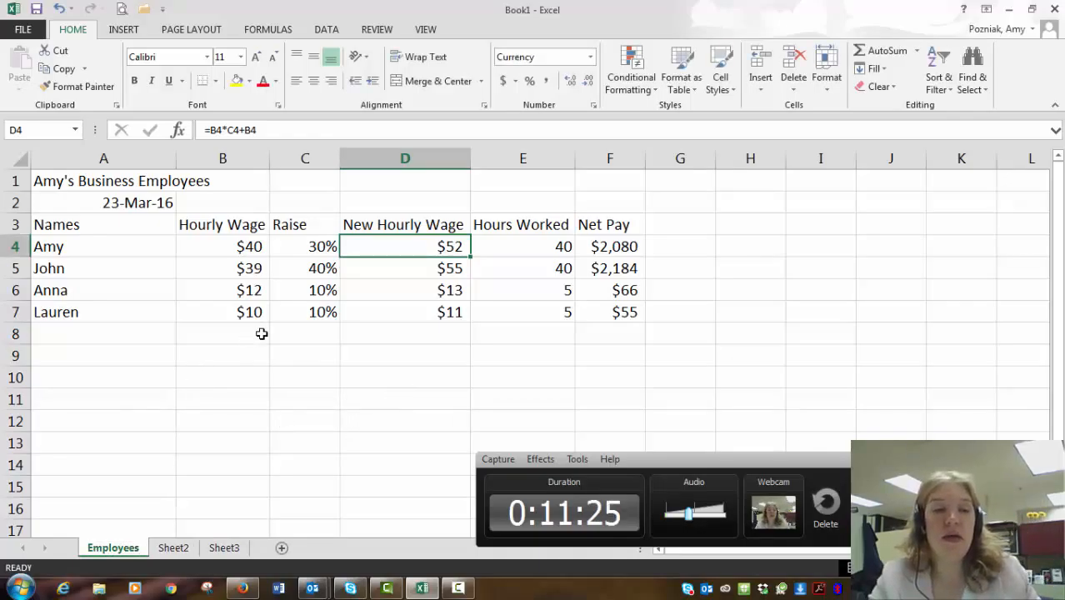
# Merge and center the table title across A1:F1 and the date across A2:F2
pyautogui.click(116, 183)
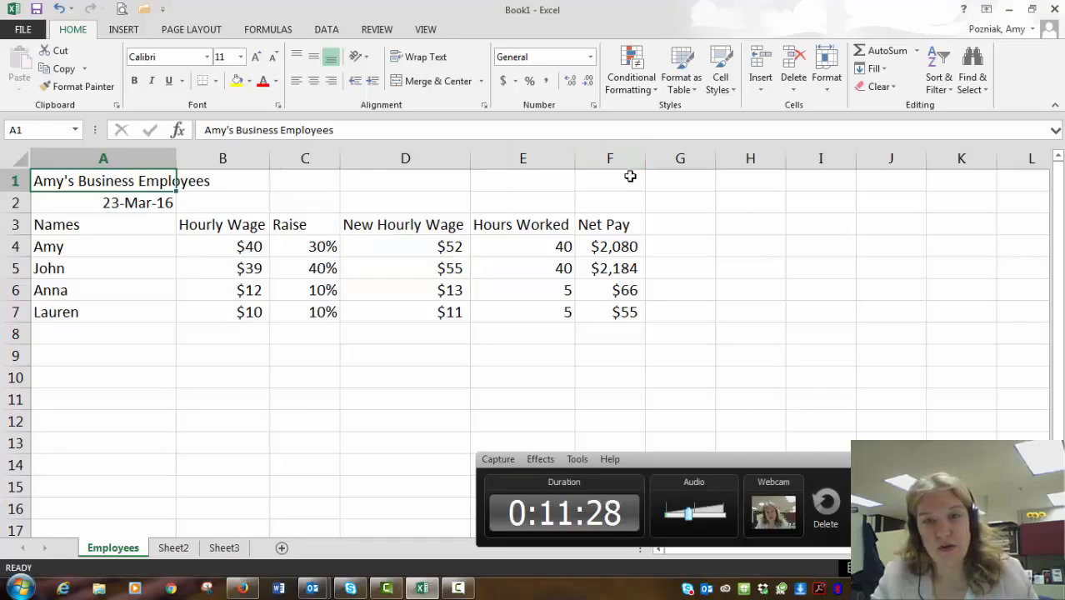
pyautogui.moveTo(134, 181); pyautogui.dragTo(587, 180)
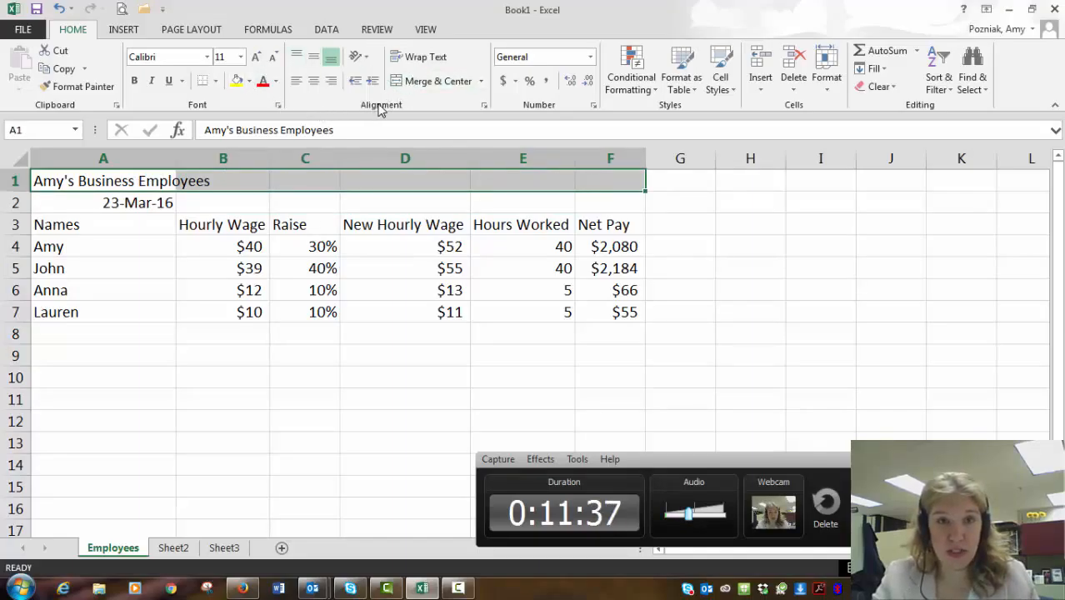
pyautogui.click(431, 82)
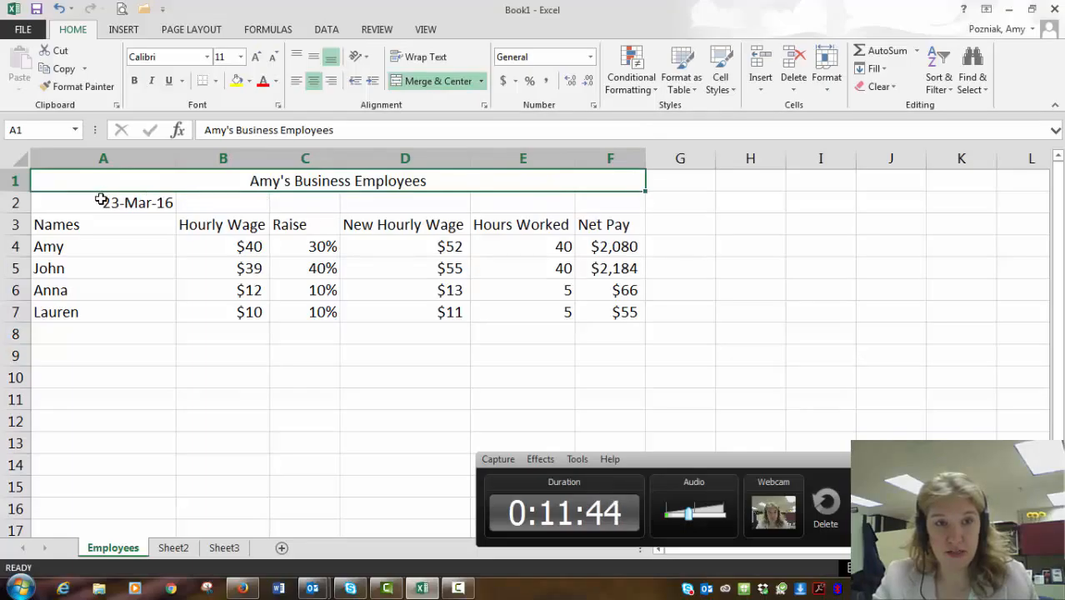
pyautogui.moveTo(101, 200); pyautogui.dragTo(611, 205)
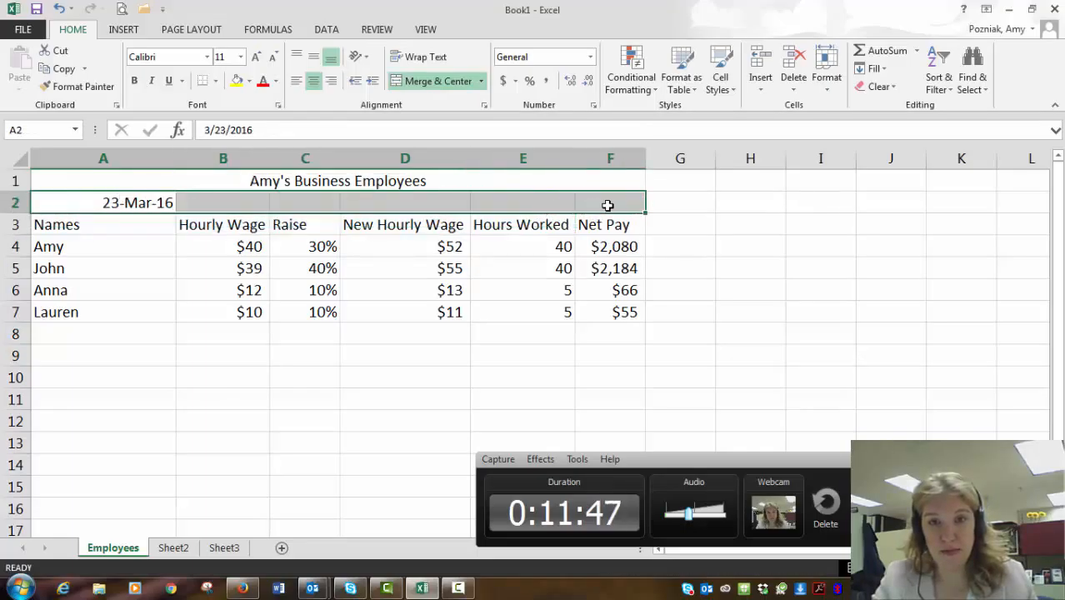
pyautogui.click(423, 81)
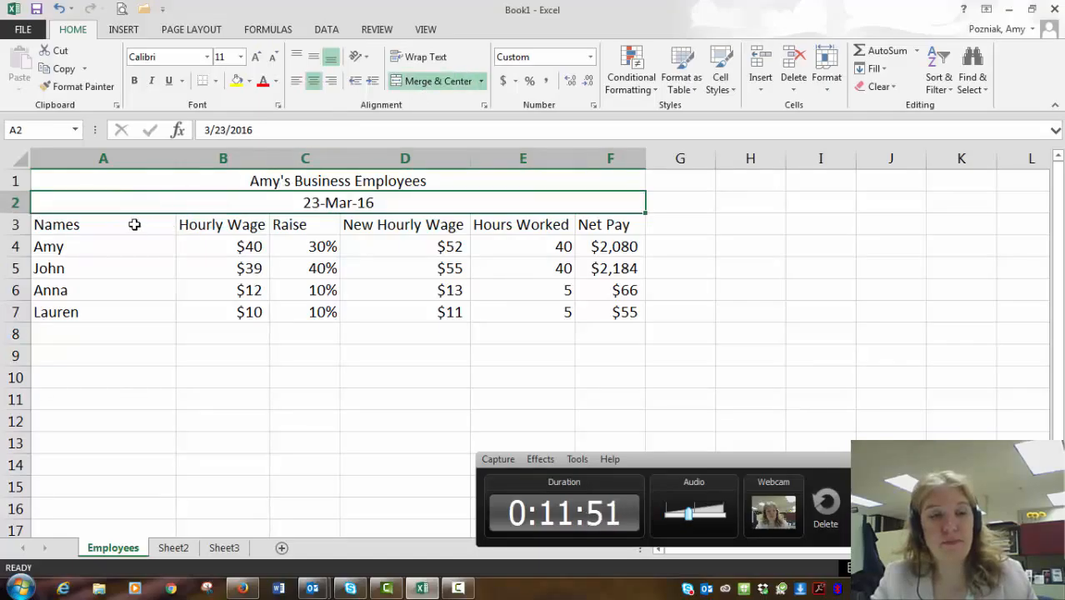
# Increase the height of row 3, the column headings row, to about three times its size
pyautogui.moveTo(17, 236); pyautogui.dragTo(14, 277)
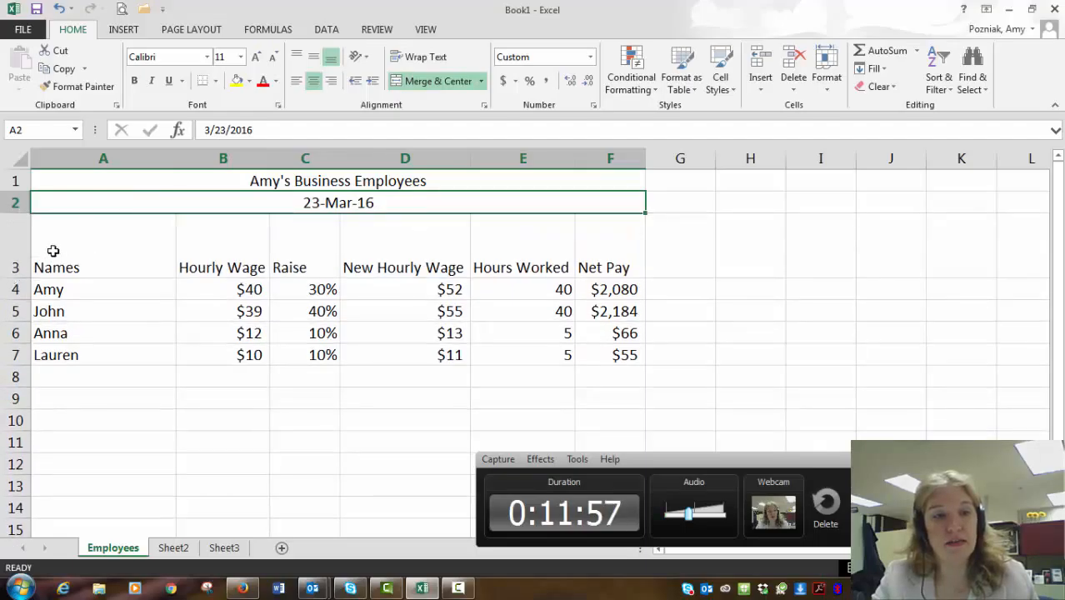
# Fill the column headings in A3:F3 with yellow
pyautogui.moveTo(53, 248); pyautogui.dragTo(394, 228)
pyautogui.moveTo(509, 241); pyautogui.dragTo(577, 240)
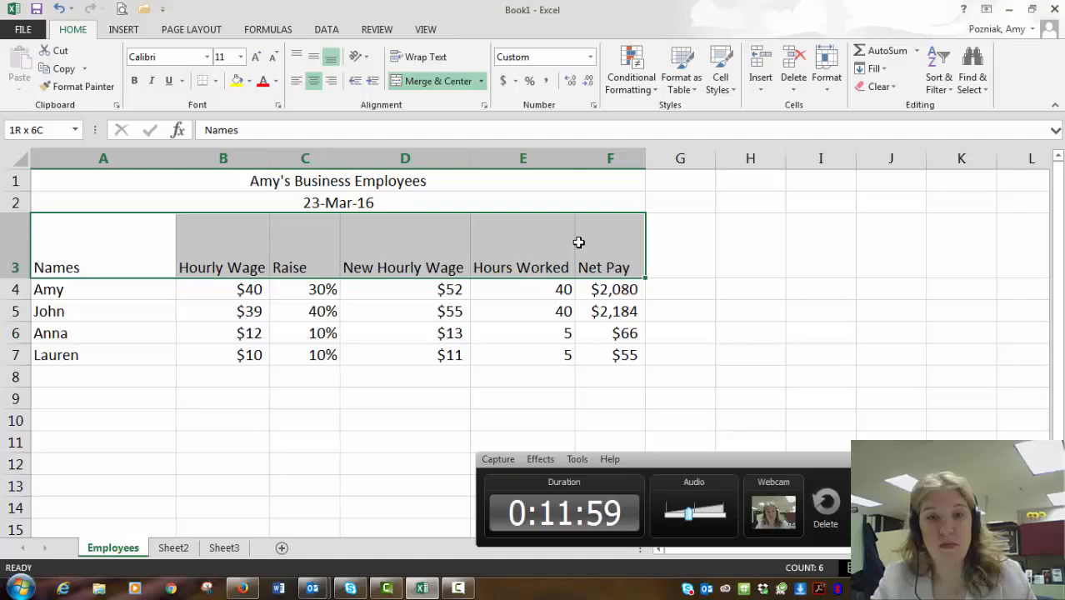
pyautogui.click(237, 81)
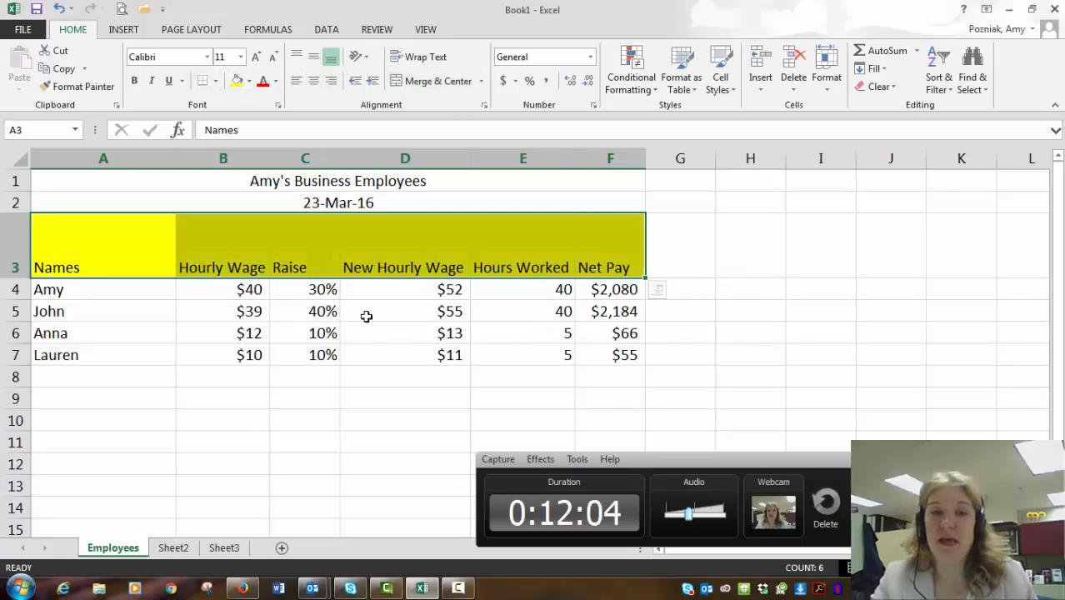
# Insert a blank sheet row at row 5, above the second employee, and delete that row again
pyautogui.click(119, 317)
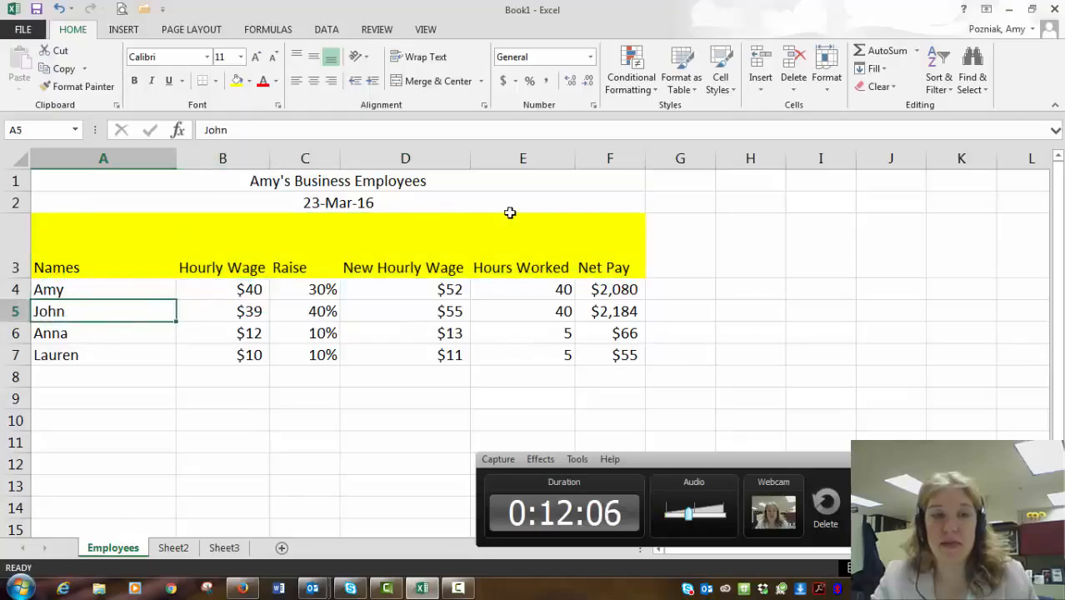
pyautogui.click(769, 91)
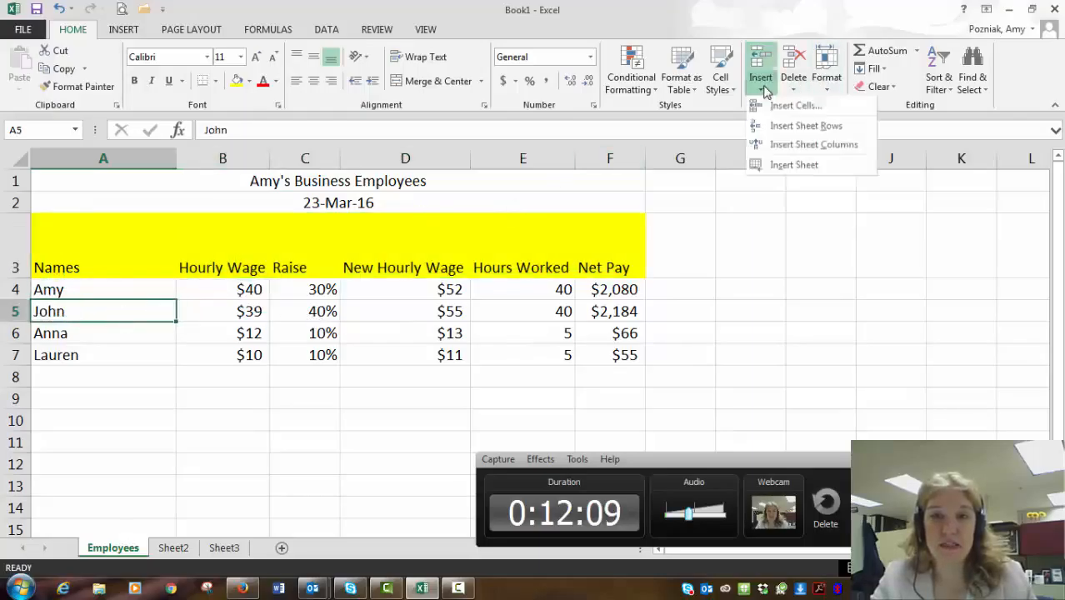
pyautogui.click(786, 127)
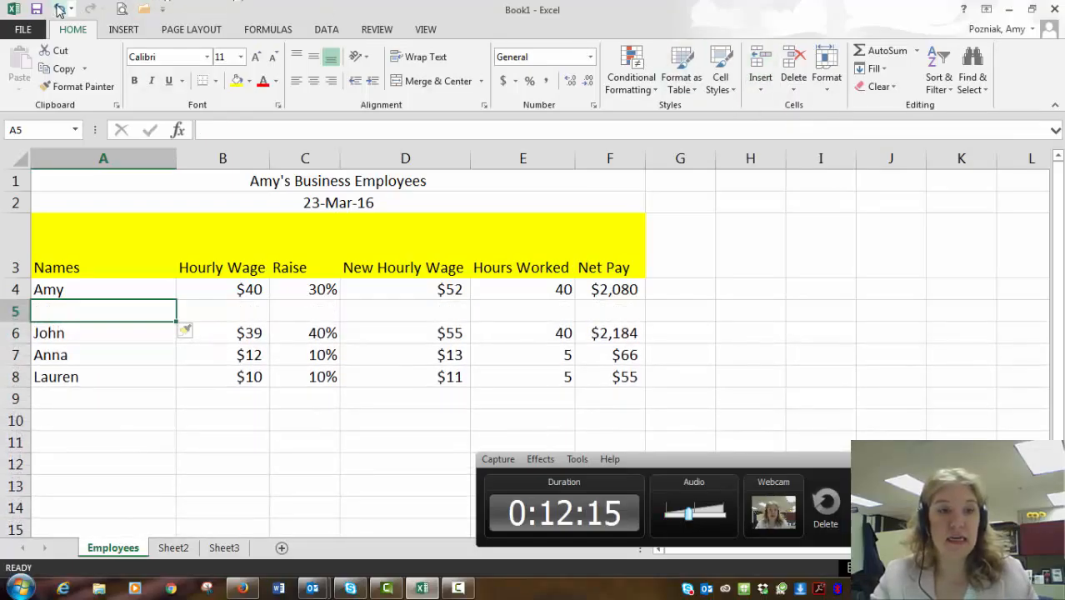
pyautogui.click(793, 84)
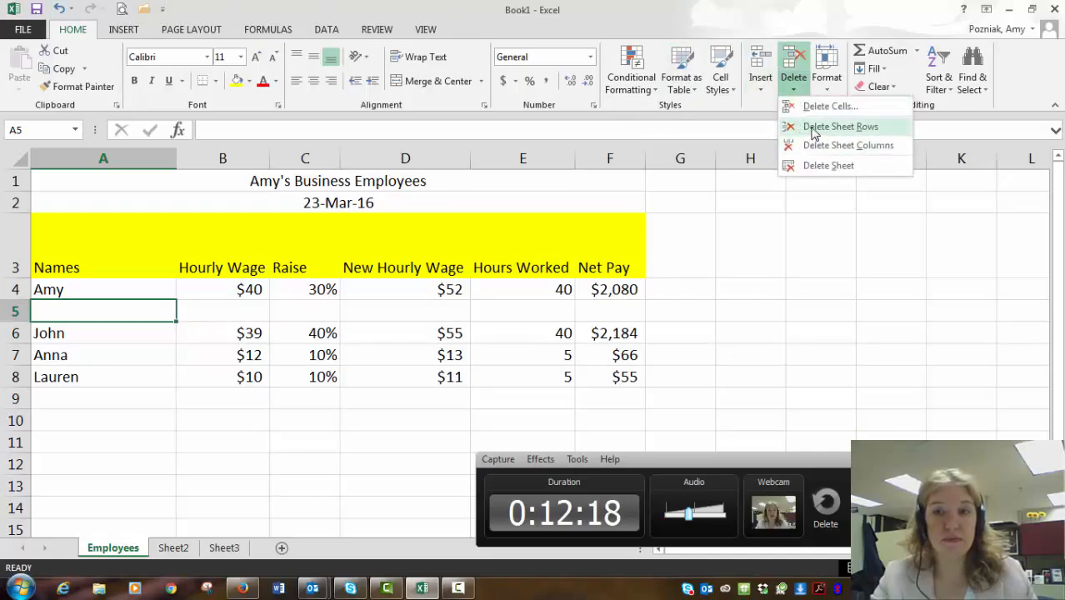
pyautogui.click(812, 131)
pyautogui.click(623, 310)
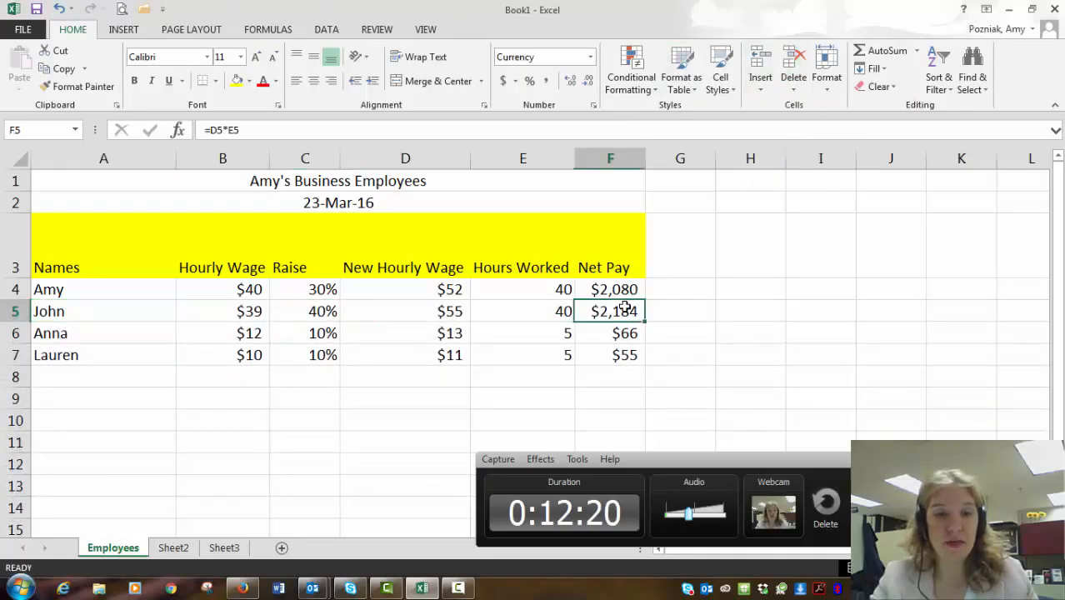
# Insert blank cells at A4:B4 with the existing cells shifted down, and undo the insertion
pyautogui.moveTo(112, 286); pyautogui.dragTo(240, 288)
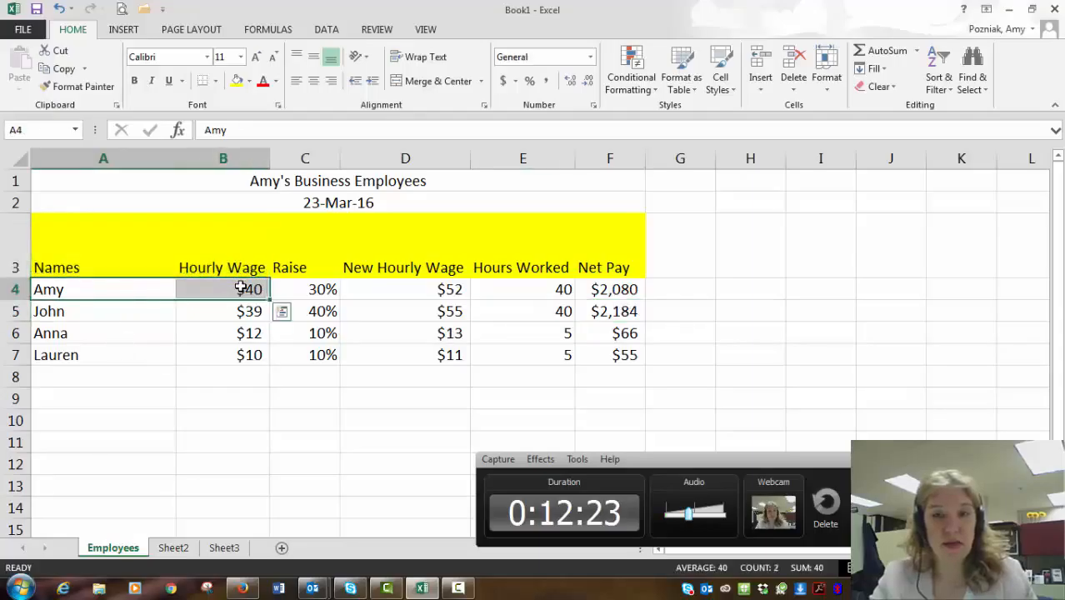
pyautogui.click(763, 90)
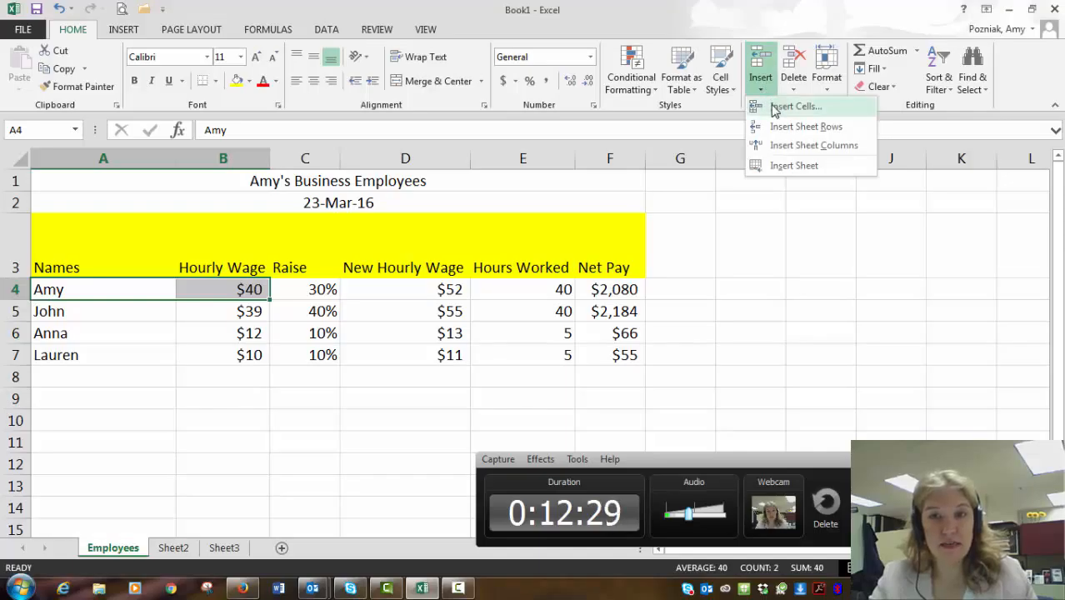
pyautogui.click(775, 108)
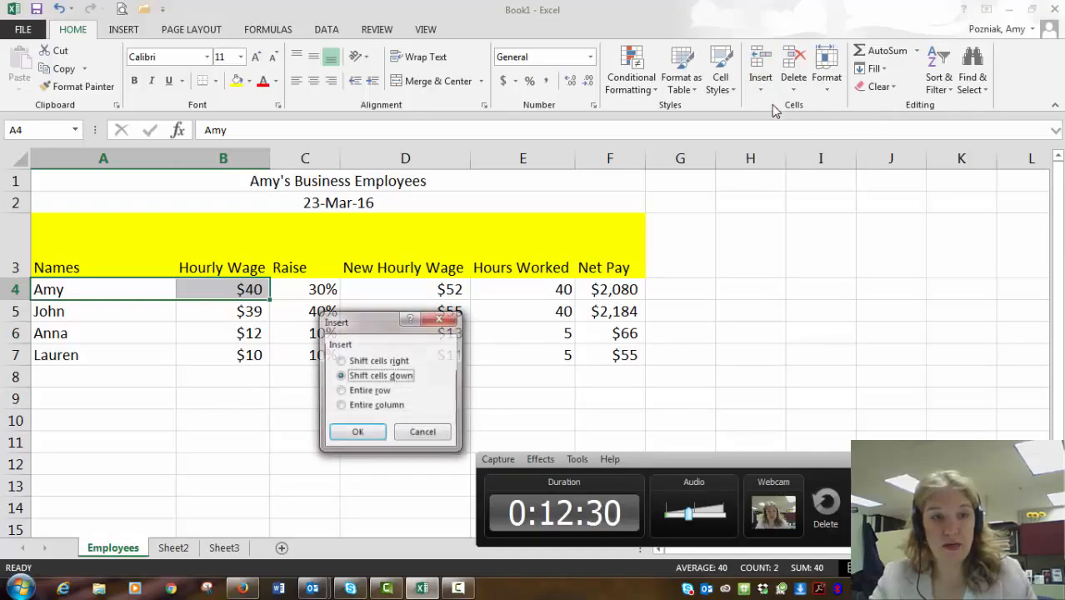
pyautogui.click(355, 431)
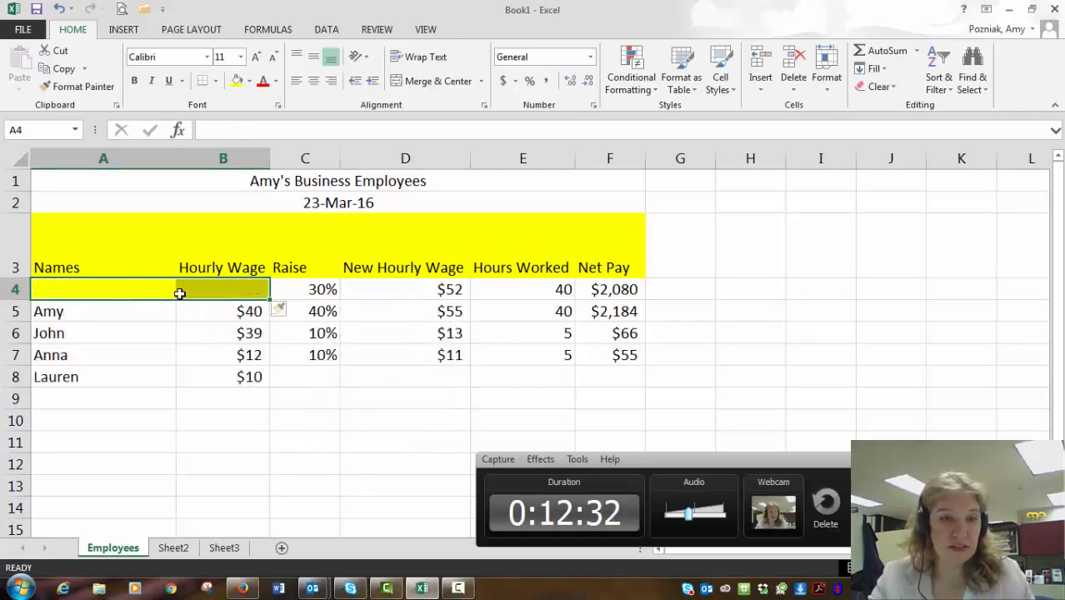
pyautogui.click(126, 290)
pyautogui.click(221, 443)
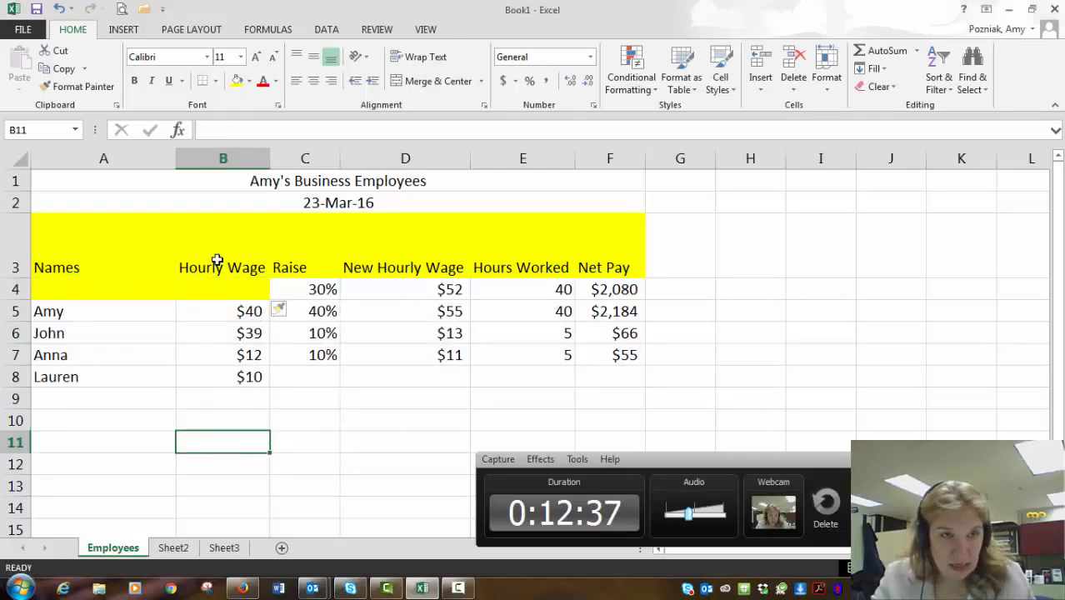
pyautogui.click(58, 8)
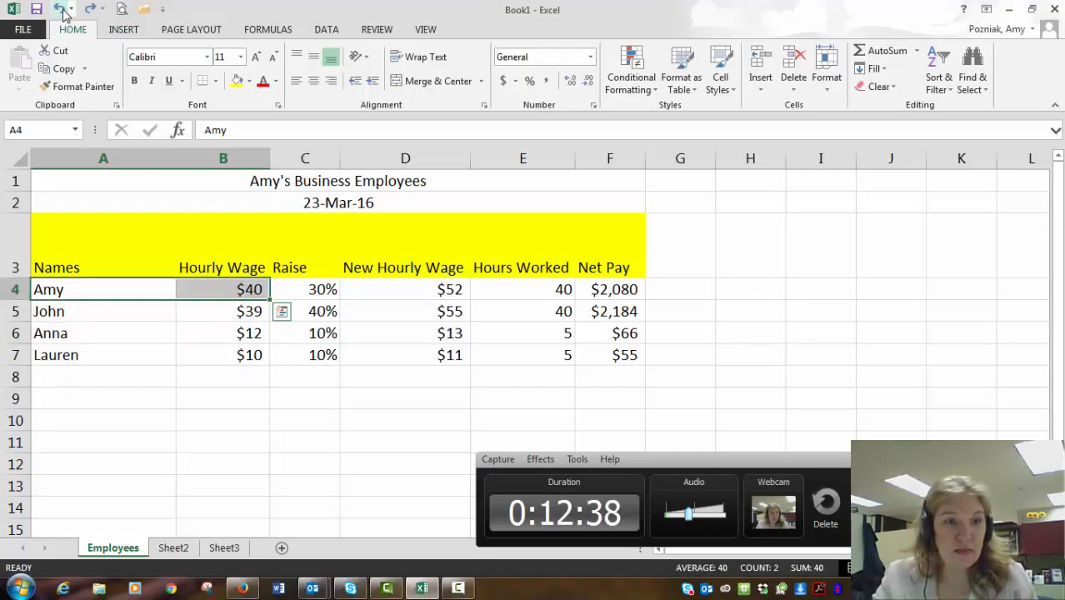